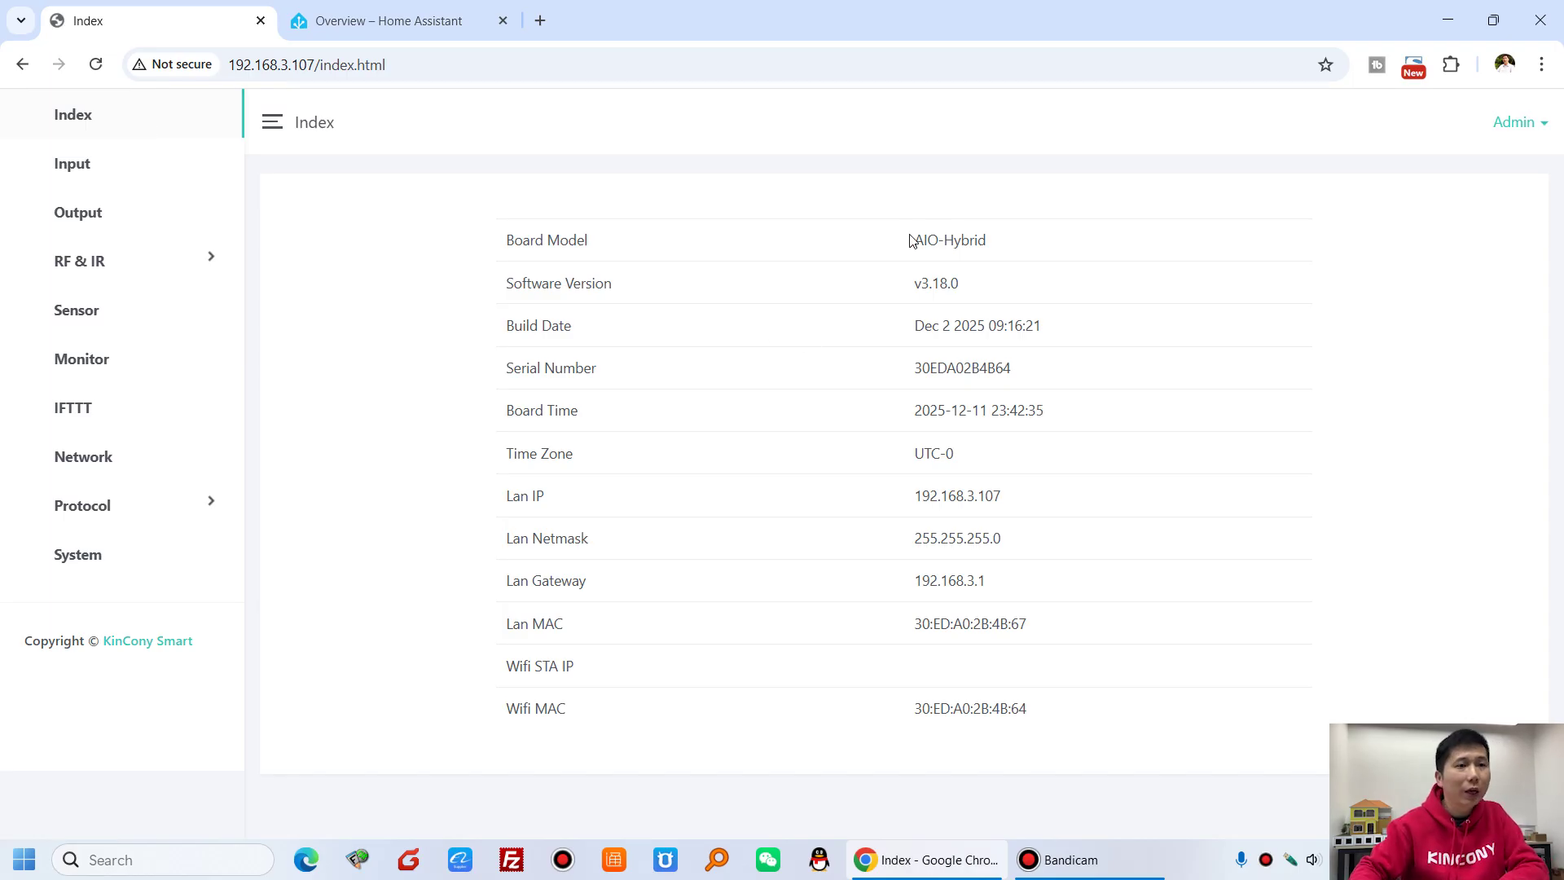
Open the Monitor page of the AIO-Hybrid board and scroll to the OUT1–OUT5 relays.
{"action": "left_click_drag", "start_coordinate": [911, 240], "coordinate": [1009, 237]}
{"action": "left_click", "coordinate": [136, 361]}
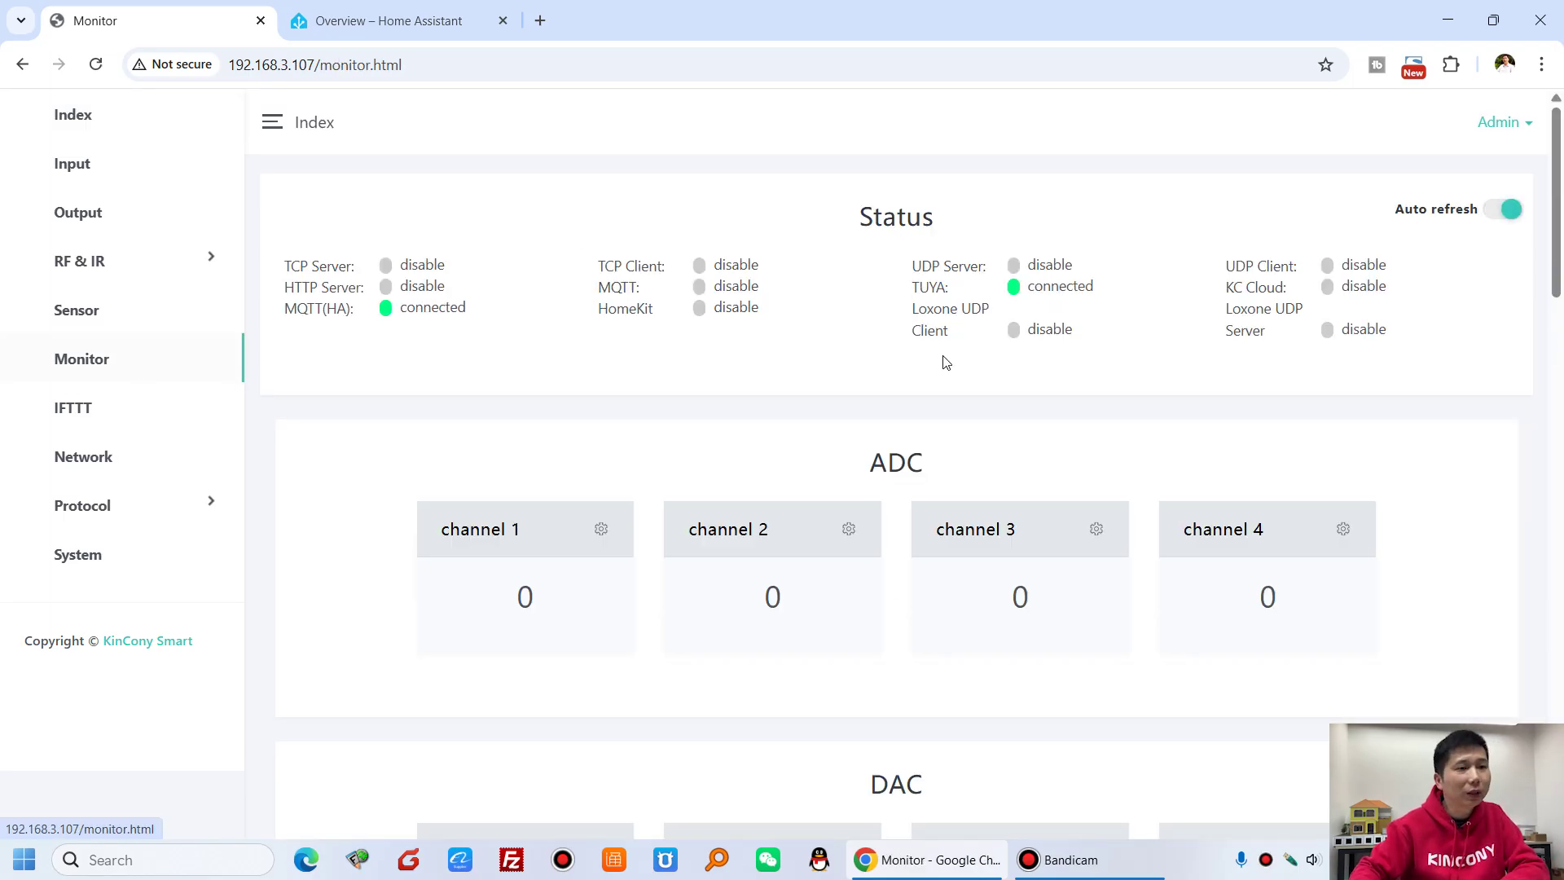
{"action": "scroll", "coordinate": [946, 361], "scroll_direction": "down", "scroll_amount": 3}
{"action": "scroll", "coordinate": [926, 299], "scroll_direction": "down", "scroll_amount": 4}
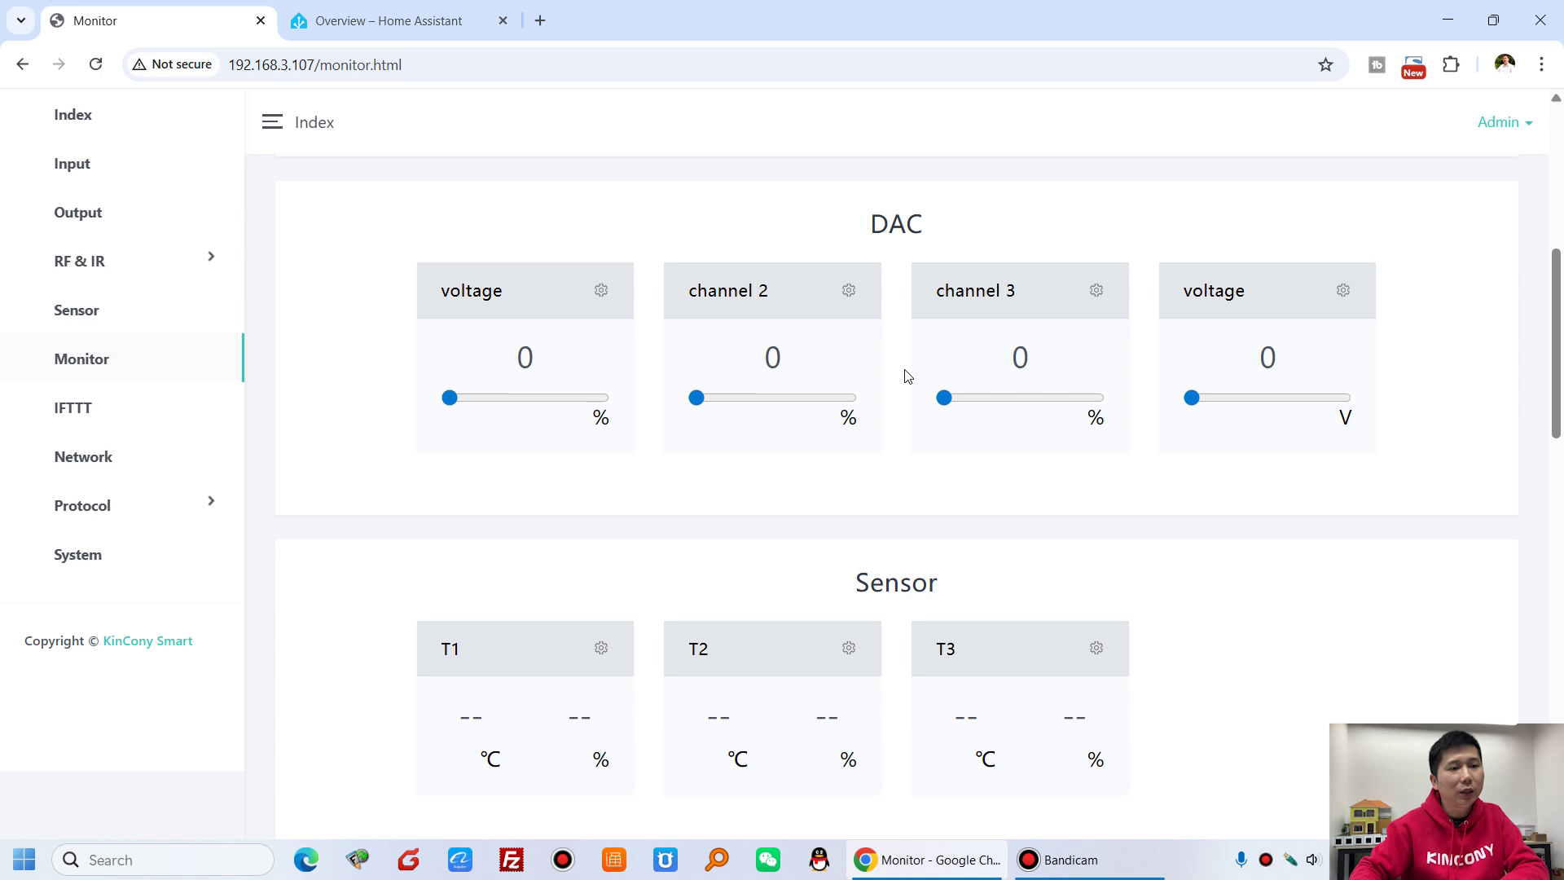
{"action": "scroll", "coordinate": [905, 426], "scroll_direction": "down", "scroll_amount": 3}
{"action": "left_click_drag", "start_coordinate": [853, 329], "coordinate": [950, 341]}
{"action": "scroll", "coordinate": [957, 342], "scroll_direction": "down", "scroll_amount": 9}
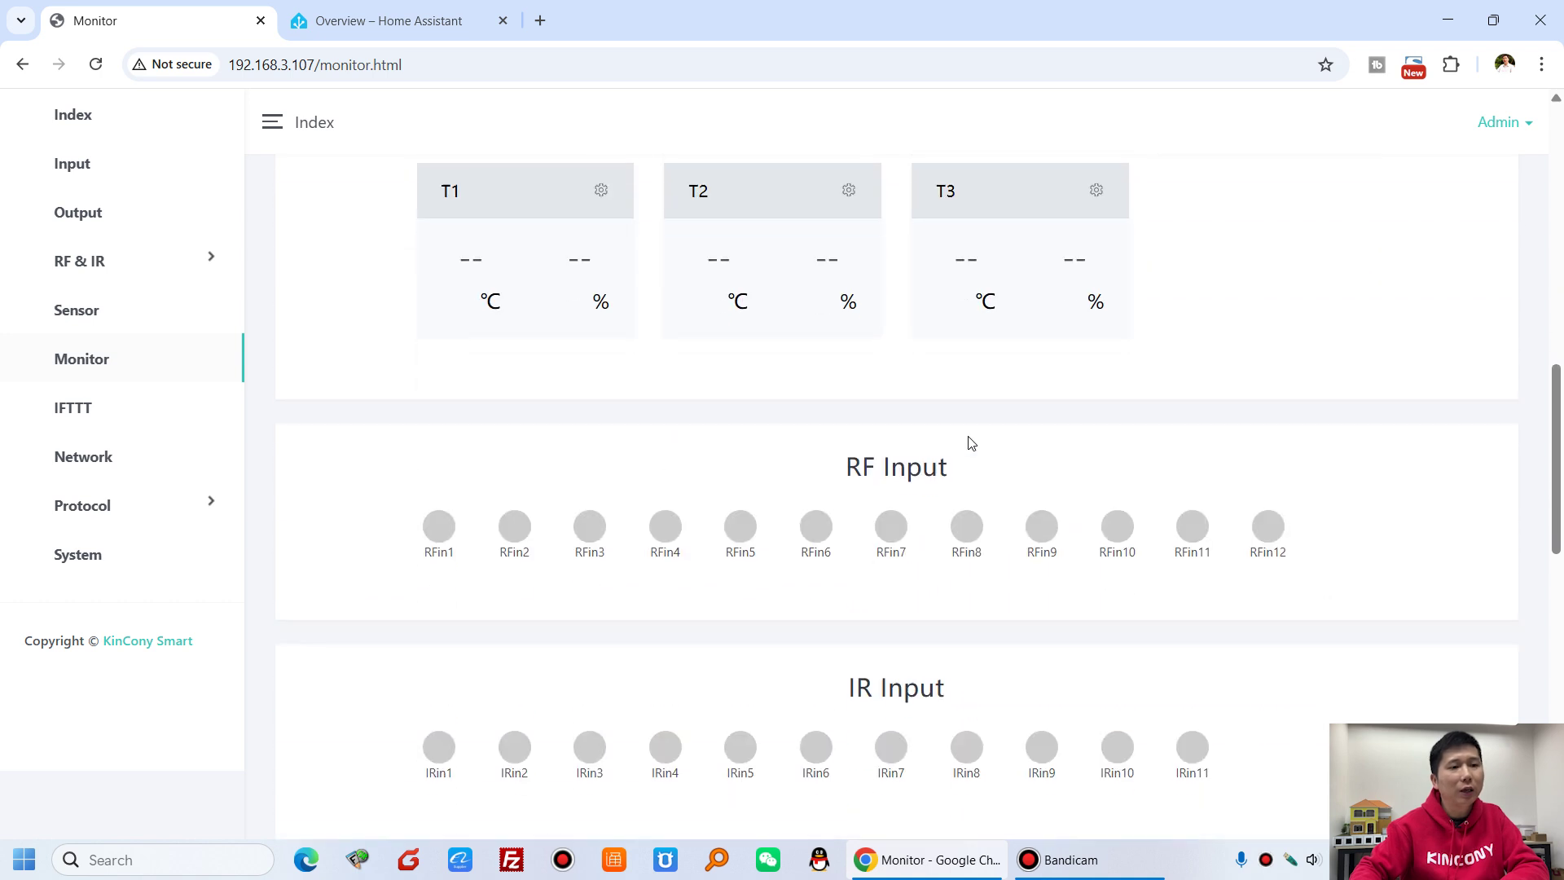
{"action": "scroll", "coordinate": [918, 479], "scroll_direction": "down", "scroll_amount": 1}
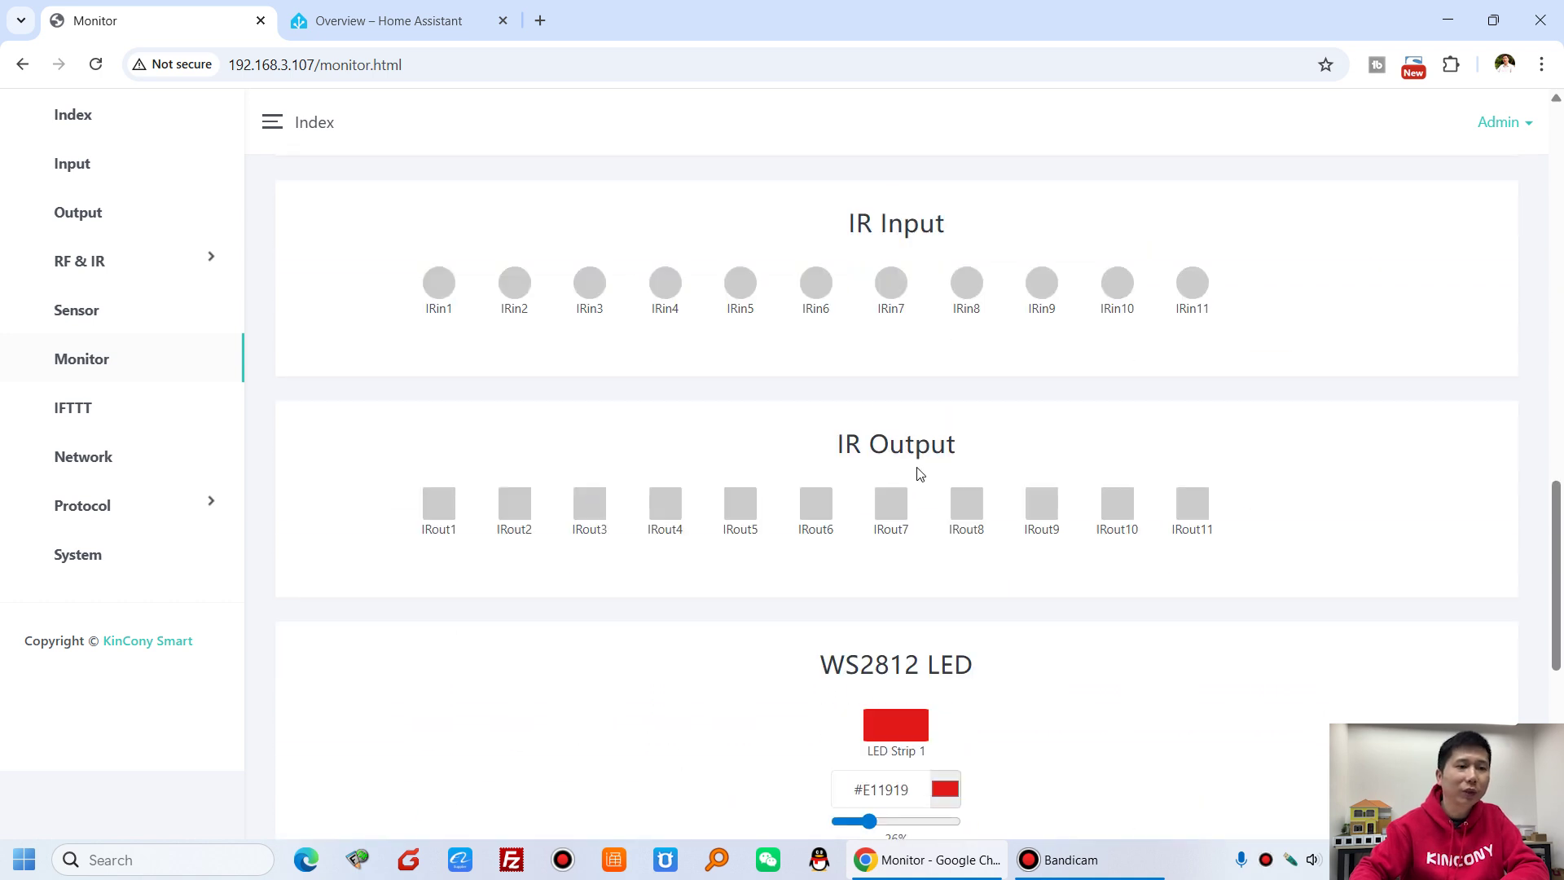
{"action": "scroll", "coordinate": [978, 409], "scroll_direction": "down", "scroll_amount": 3}
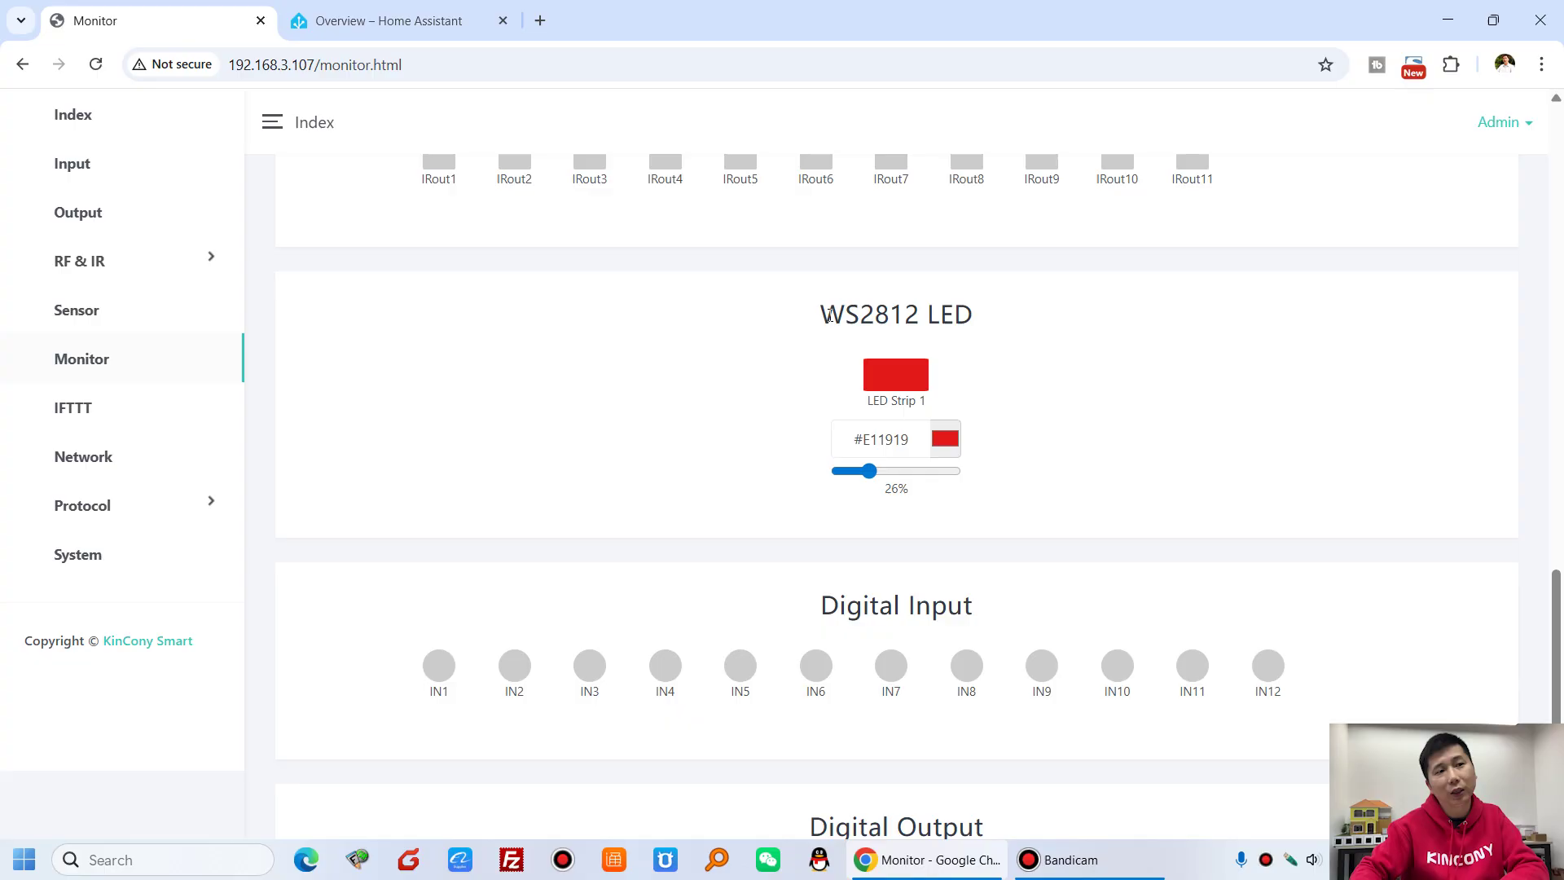
{"action": "scroll", "coordinate": [962, 316], "scroll_direction": "down", "scroll_amount": 3}
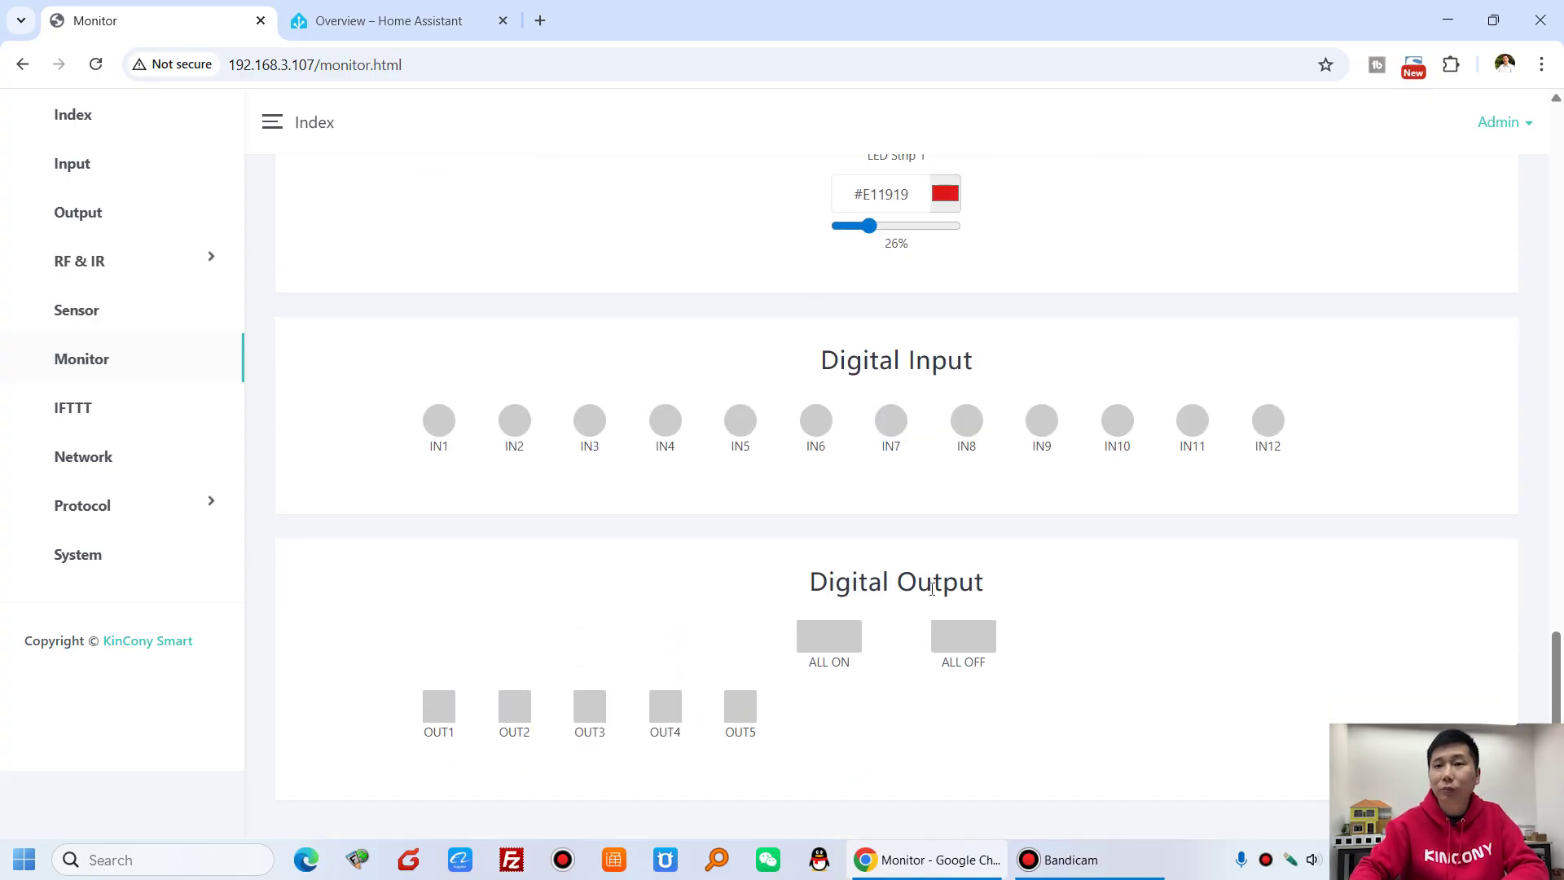
{"action": "scroll", "coordinate": [932, 589], "scroll_direction": "up", "scroll_amount": 1}
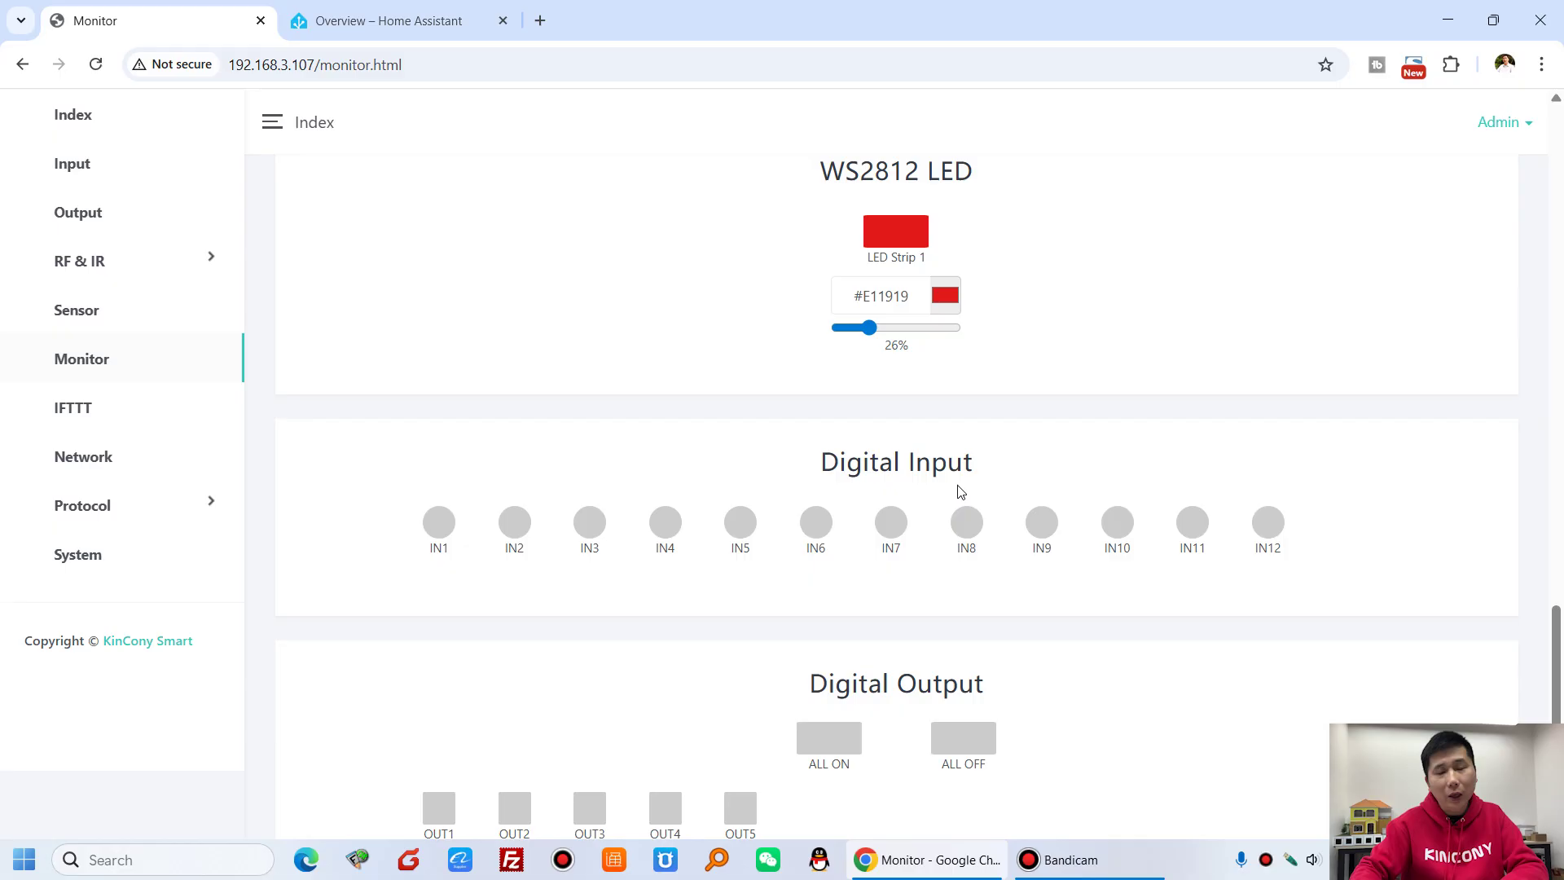
{"action": "scroll", "coordinate": [953, 489], "scroll_direction": "down", "scroll_amount": 1}
{"action": "scroll", "coordinate": [941, 481], "scroll_direction": "up", "scroll_amount": 1}
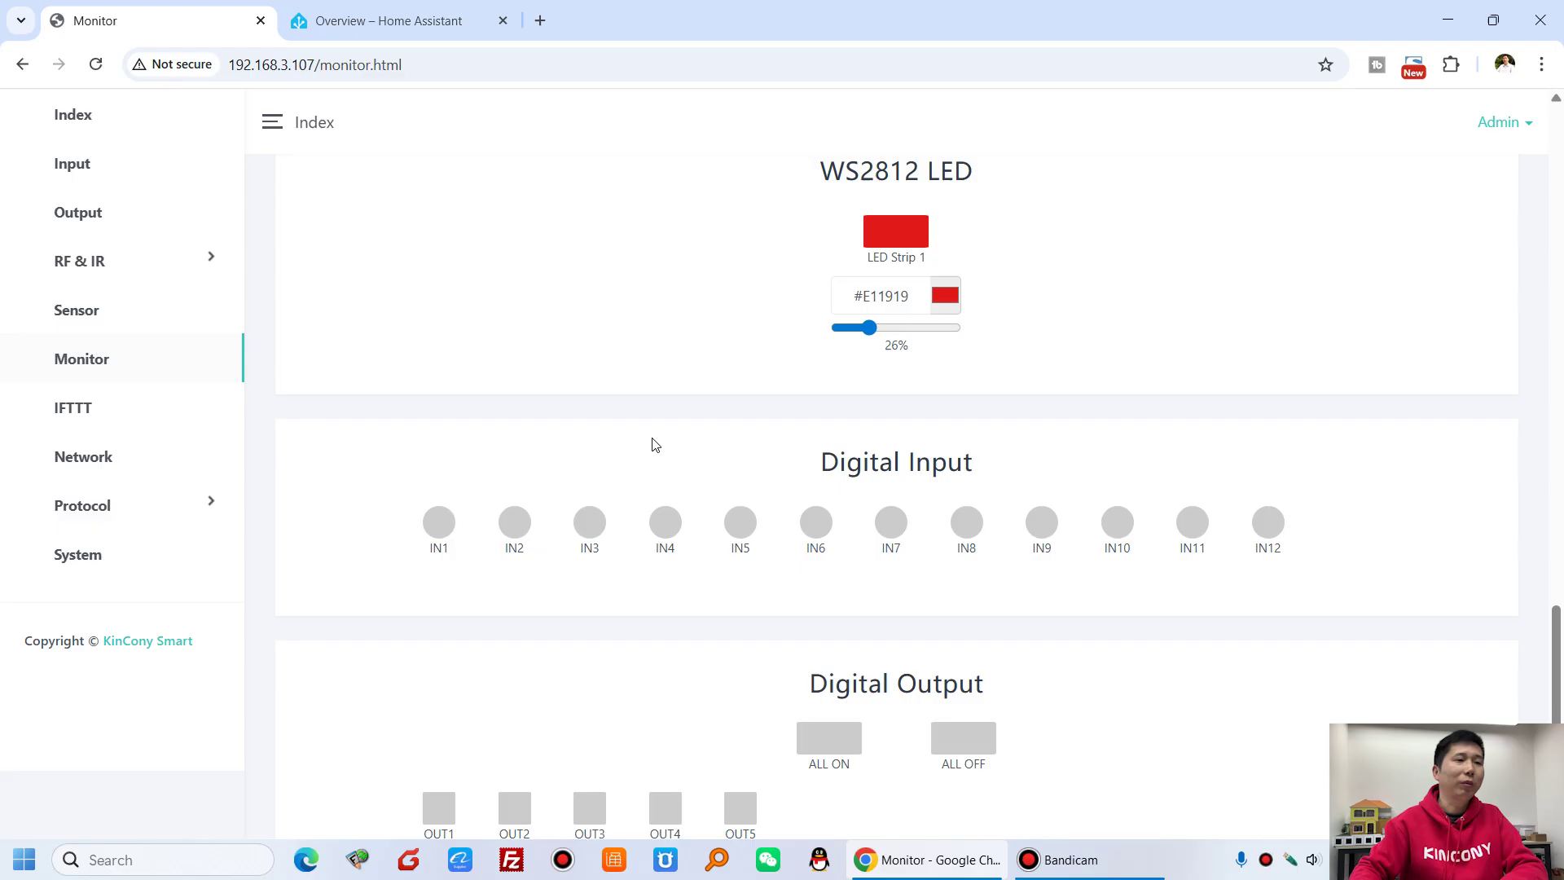
{"action": "scroll", "coordinate": [972, 487], "scroll_direction": "up", "scroll_amount": 1}
{"action": "scroll", "coordinate": [970, 481], "scroll_direction": "down", "scroll_amount": 1}
{"action": "scroll", "coordinate": [937, 505], "scroll_direction": "down", "scroll_amount": 1}
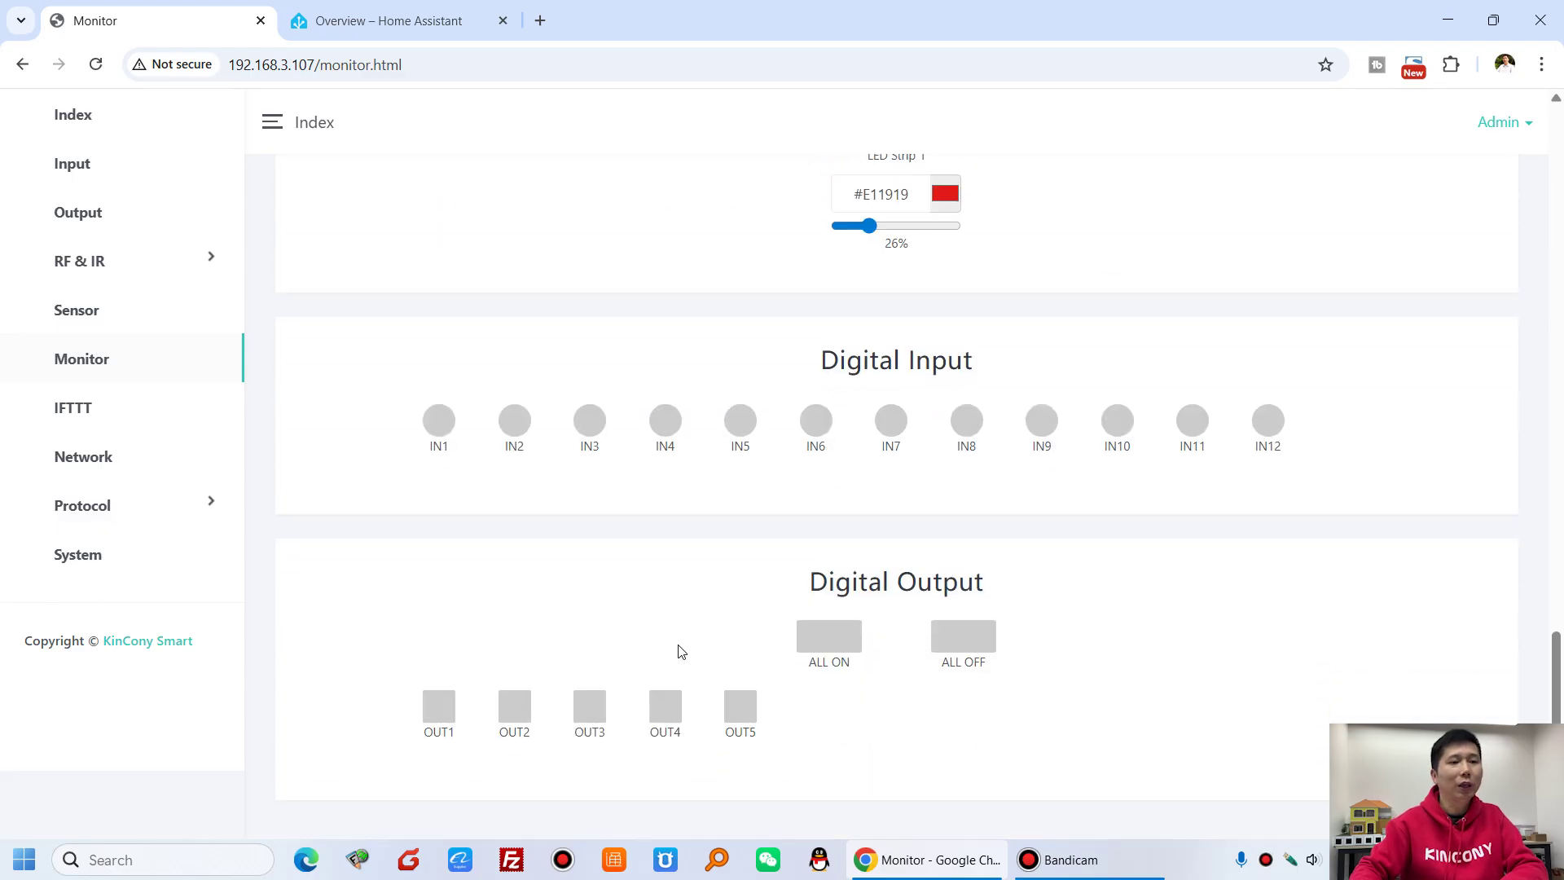
{"action": "left_click", "coordinate": [452, 715]}
{"action": "left_click", "coordinate": [452, 715]}
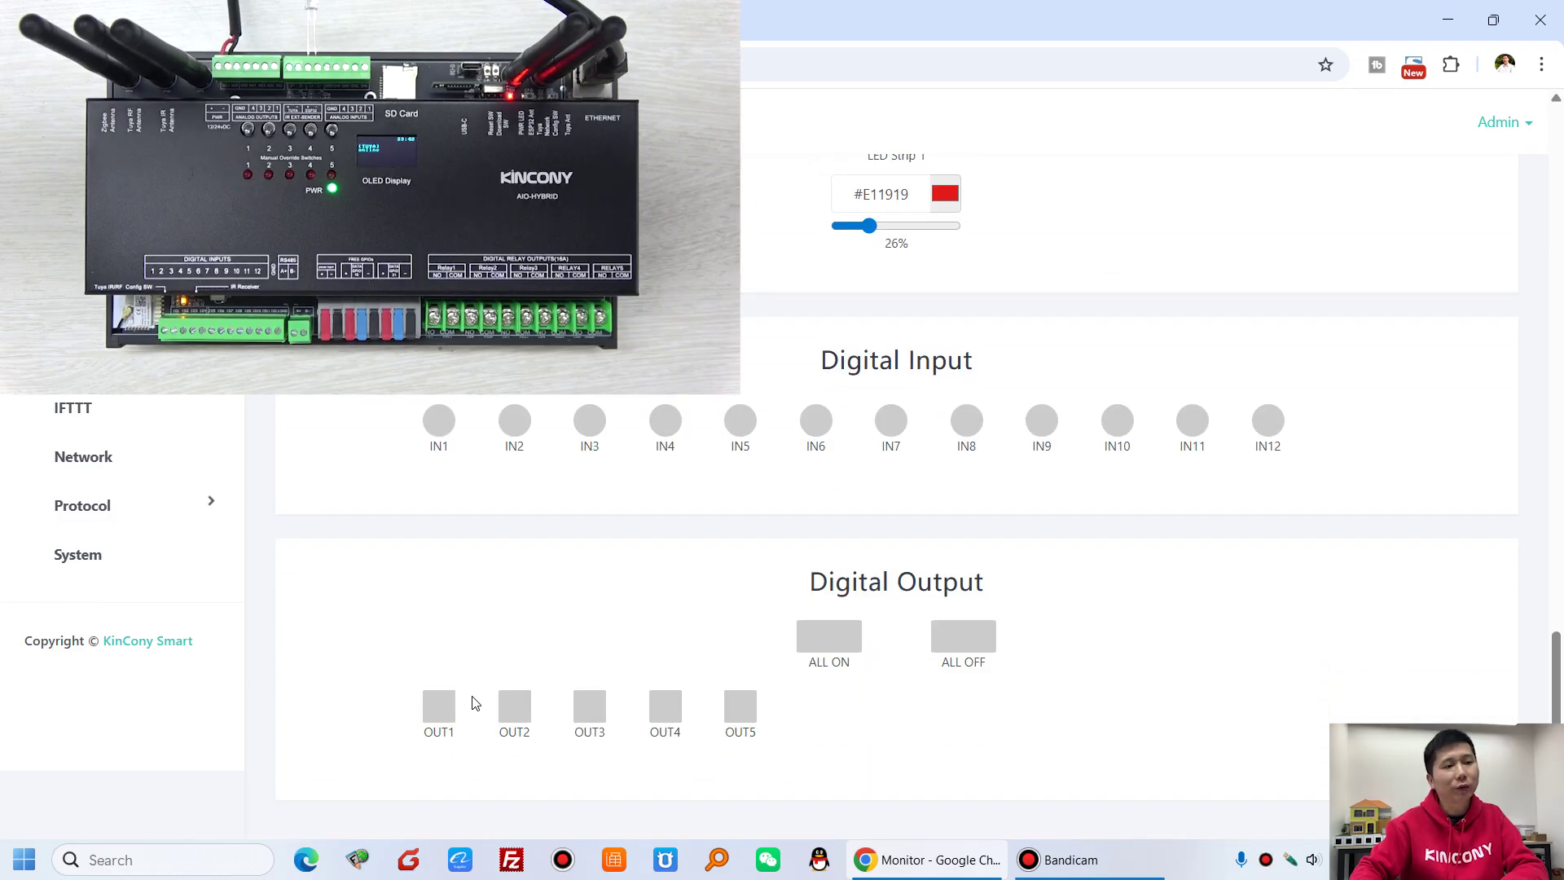
{"action": "left_click", "coordinate": [516, 708]}
{"action": "left_click", "coordinate": [593, 718]}
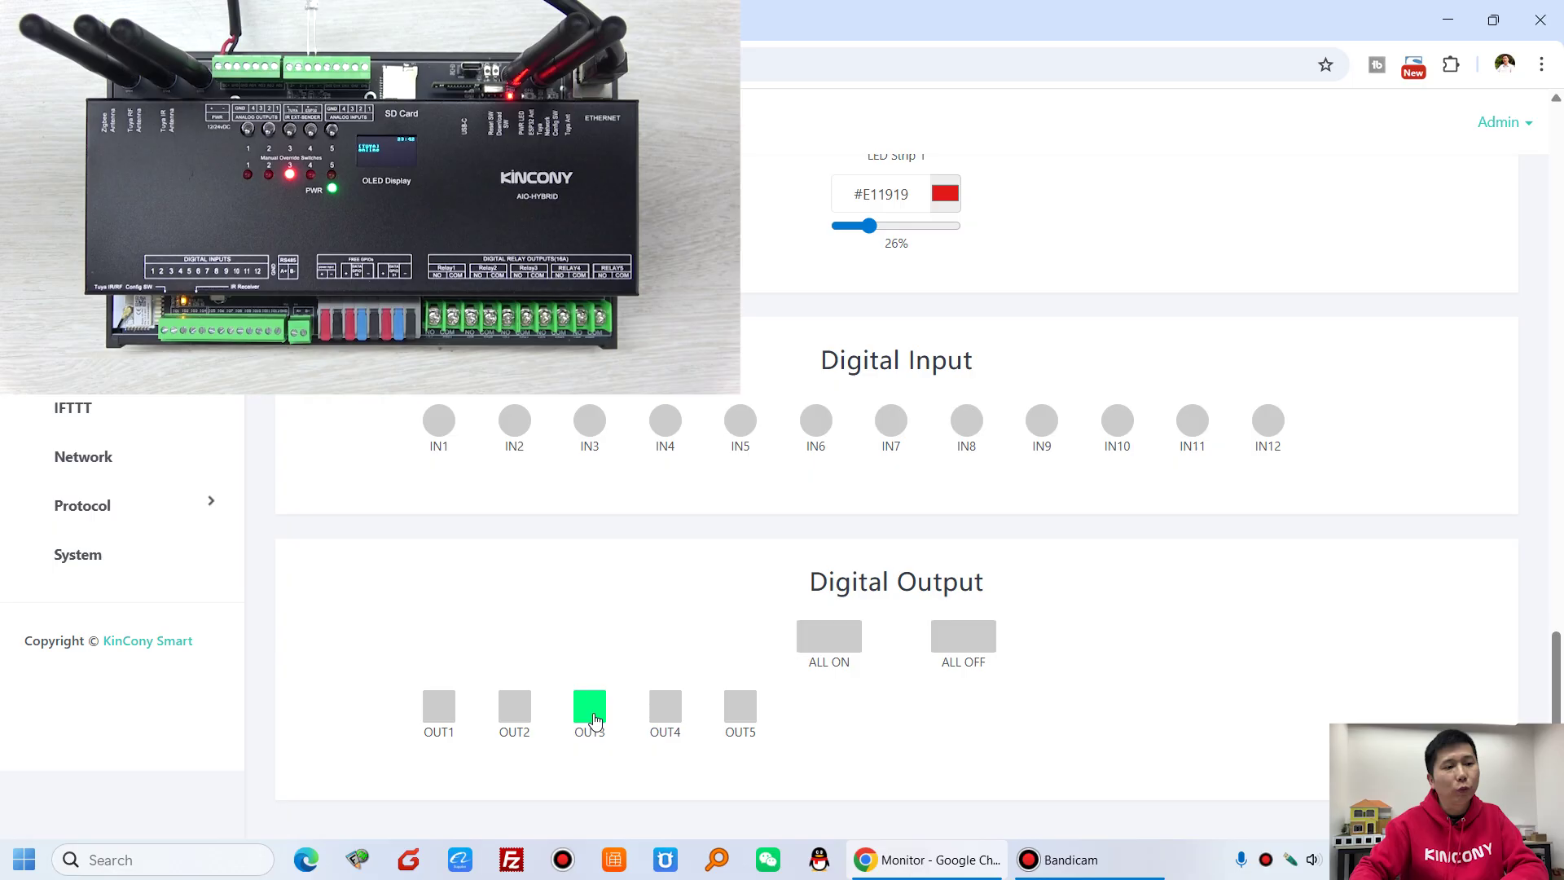
{"action": "left_click", "coordinate": [592, 717]}
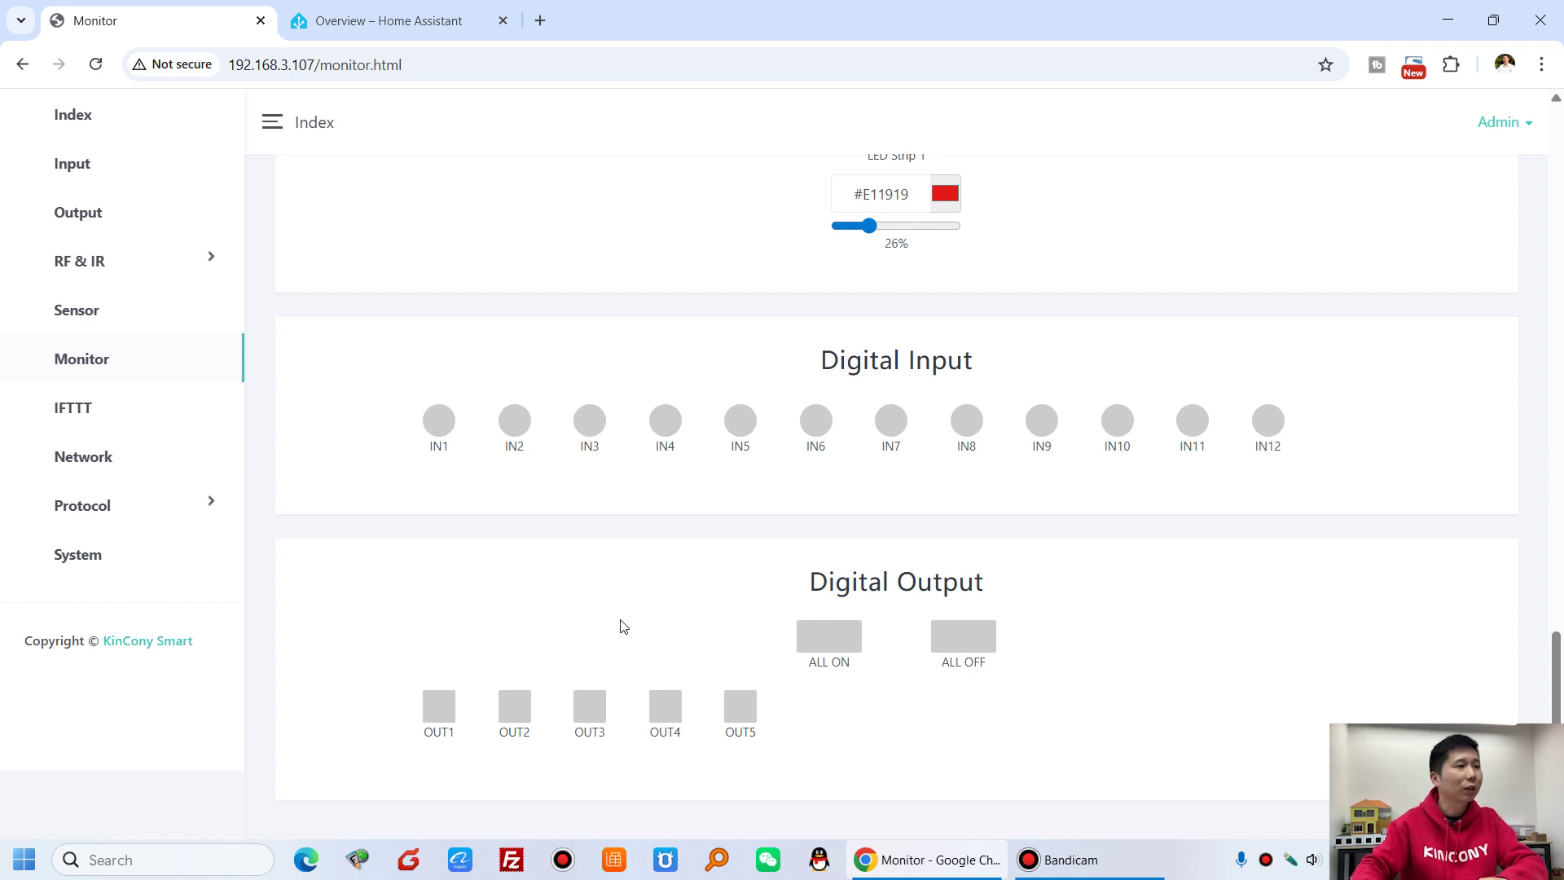
Open IFTTT rule 1 for editing and point out its scene mode setting.
{"action": "left_click", "coordinate": [137, 415]}
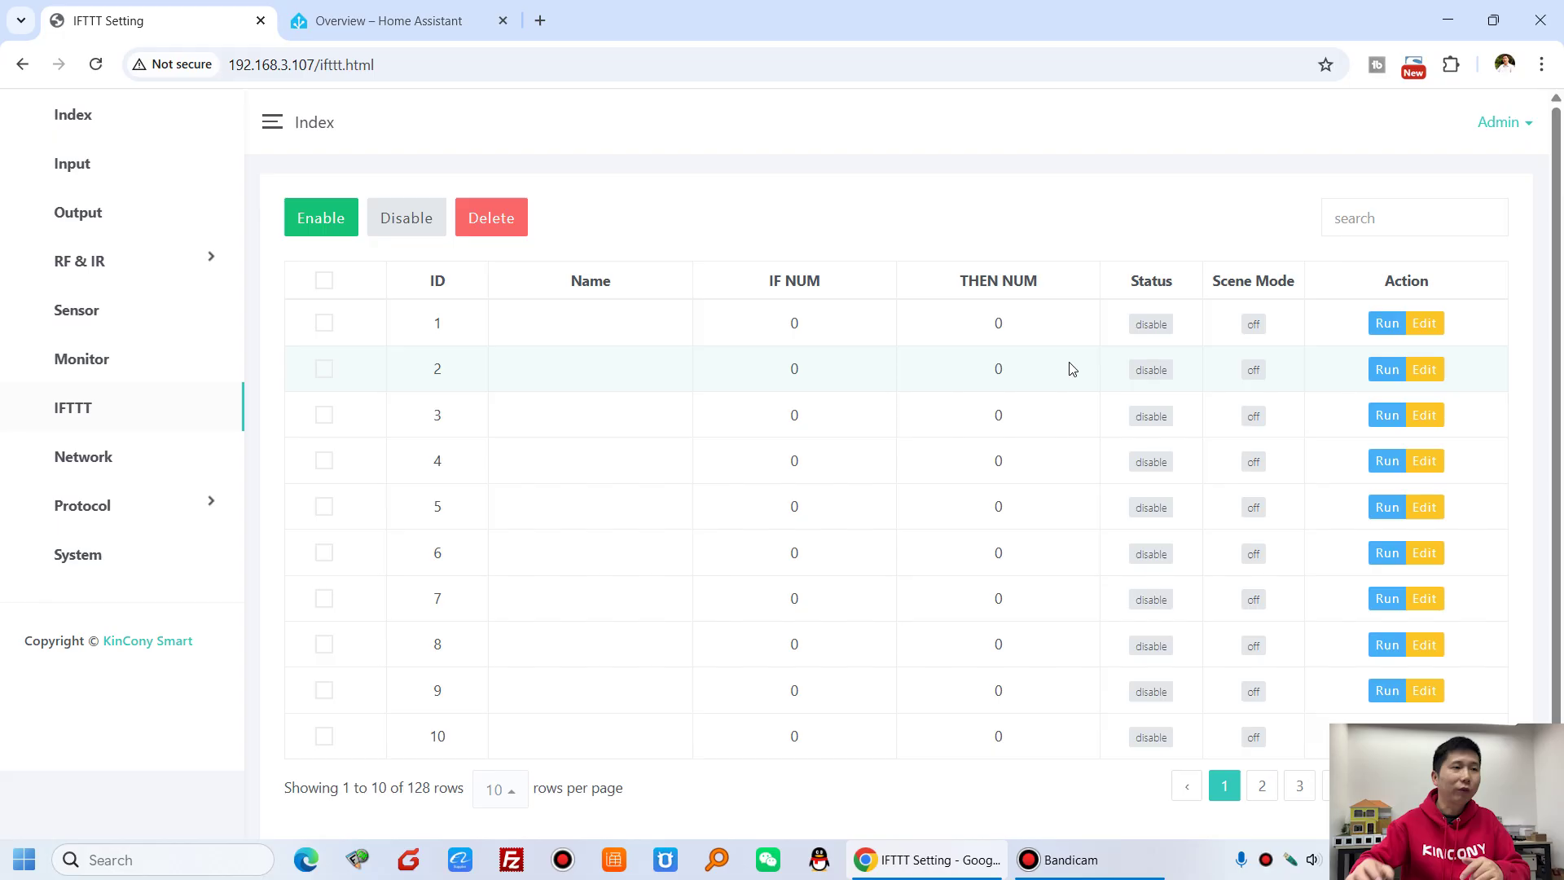
{"action": "left_click", "coordinate": [1426, 323]}
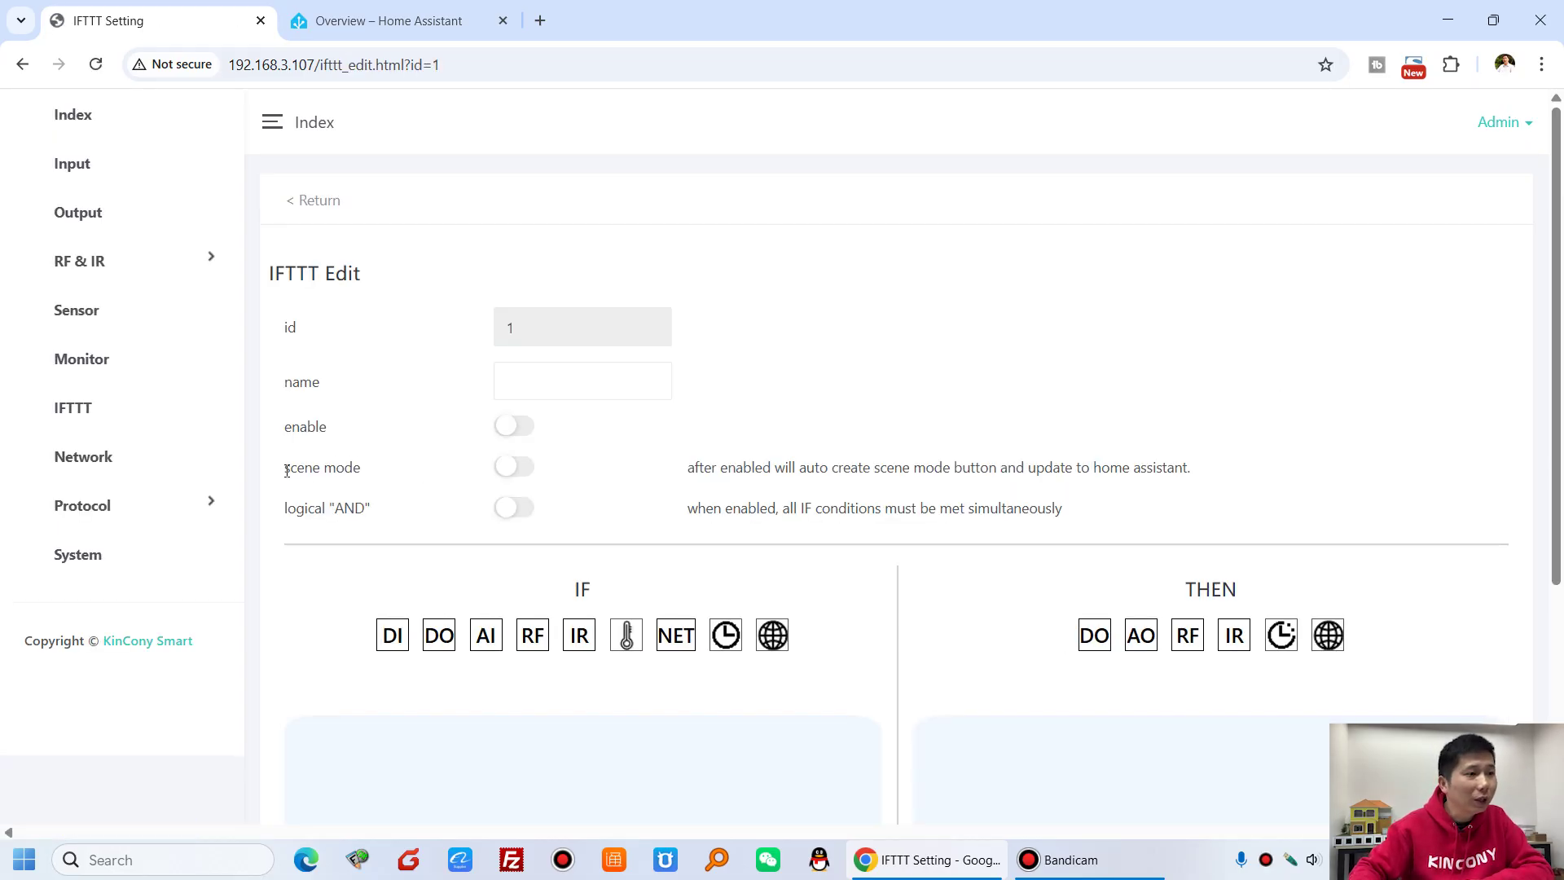
{"action": "left_click_drag", "start_coordinate": [287, 471], "coordinate": [361, 471]}
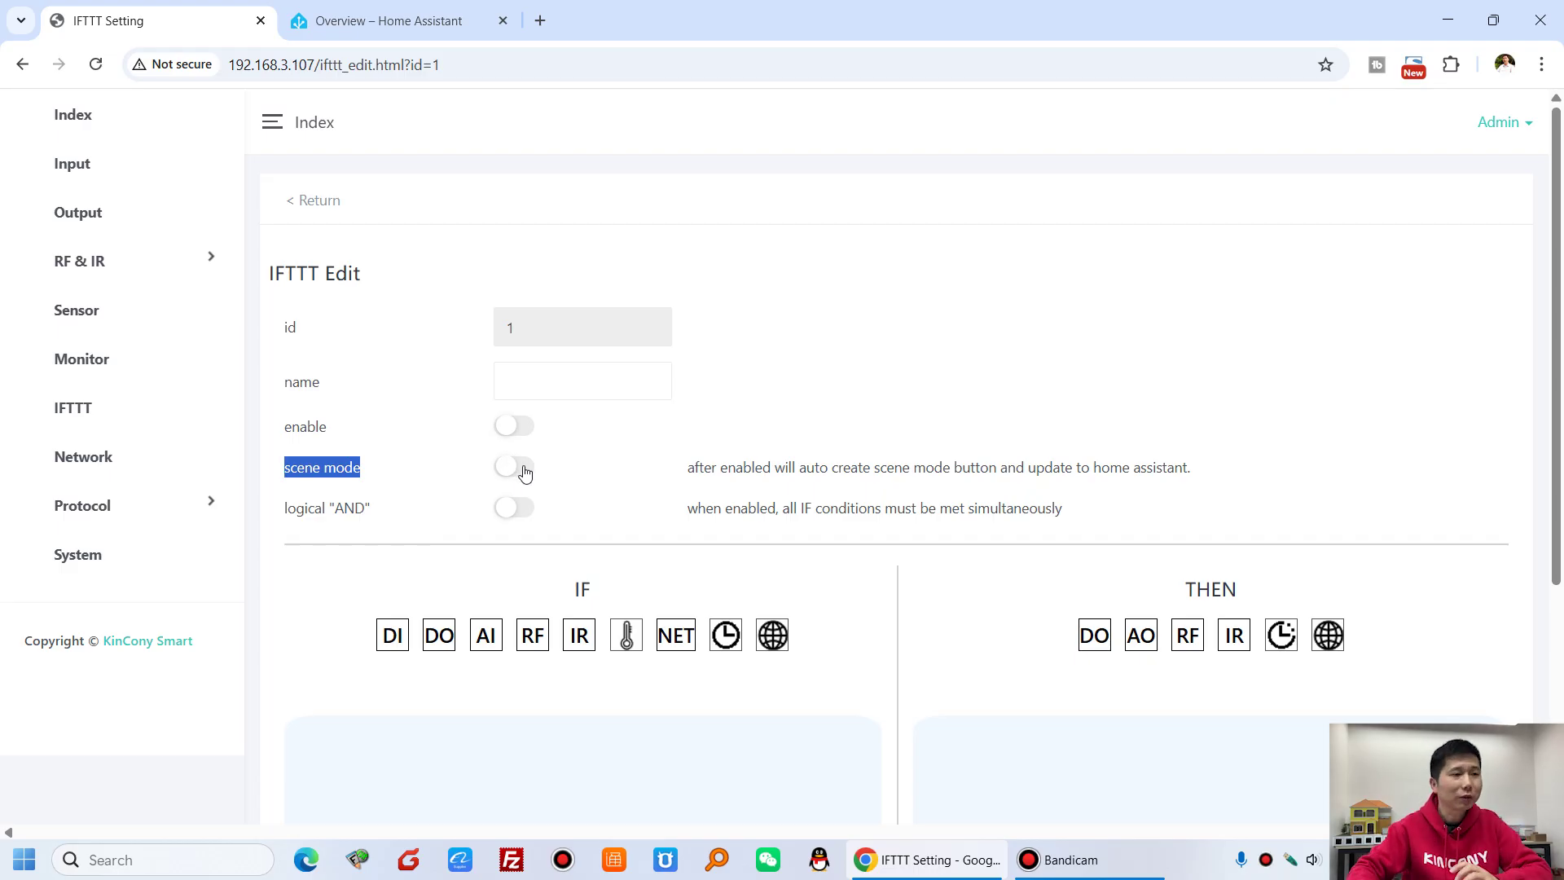
{"action": "left_click", "coordinate": [656, 464]}
{"action": "scroll", "coordinate": [1063, 628], "scroll_direction": "down", "scroll_amount": 1}
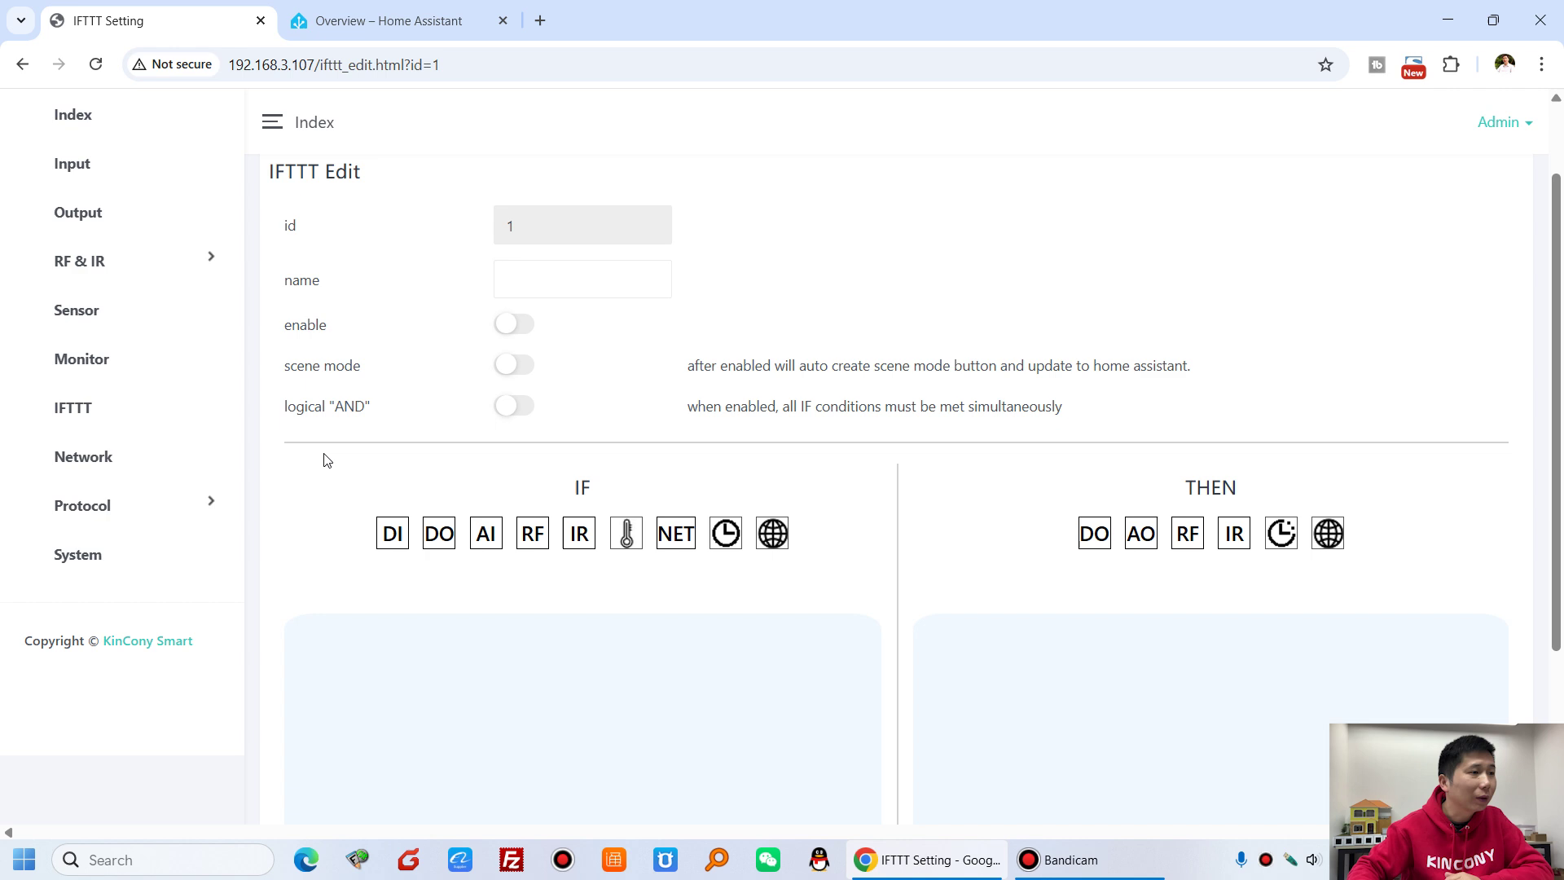
Glance at the Monitor page, then reopen IFTTT rule 1 for editing.
{"action": "left_click", "coordinate": [113, 356]}
{"action": "scroll", "coordinate": [735, 505], "scroll_direction": "down", "scroll_amount": 5}
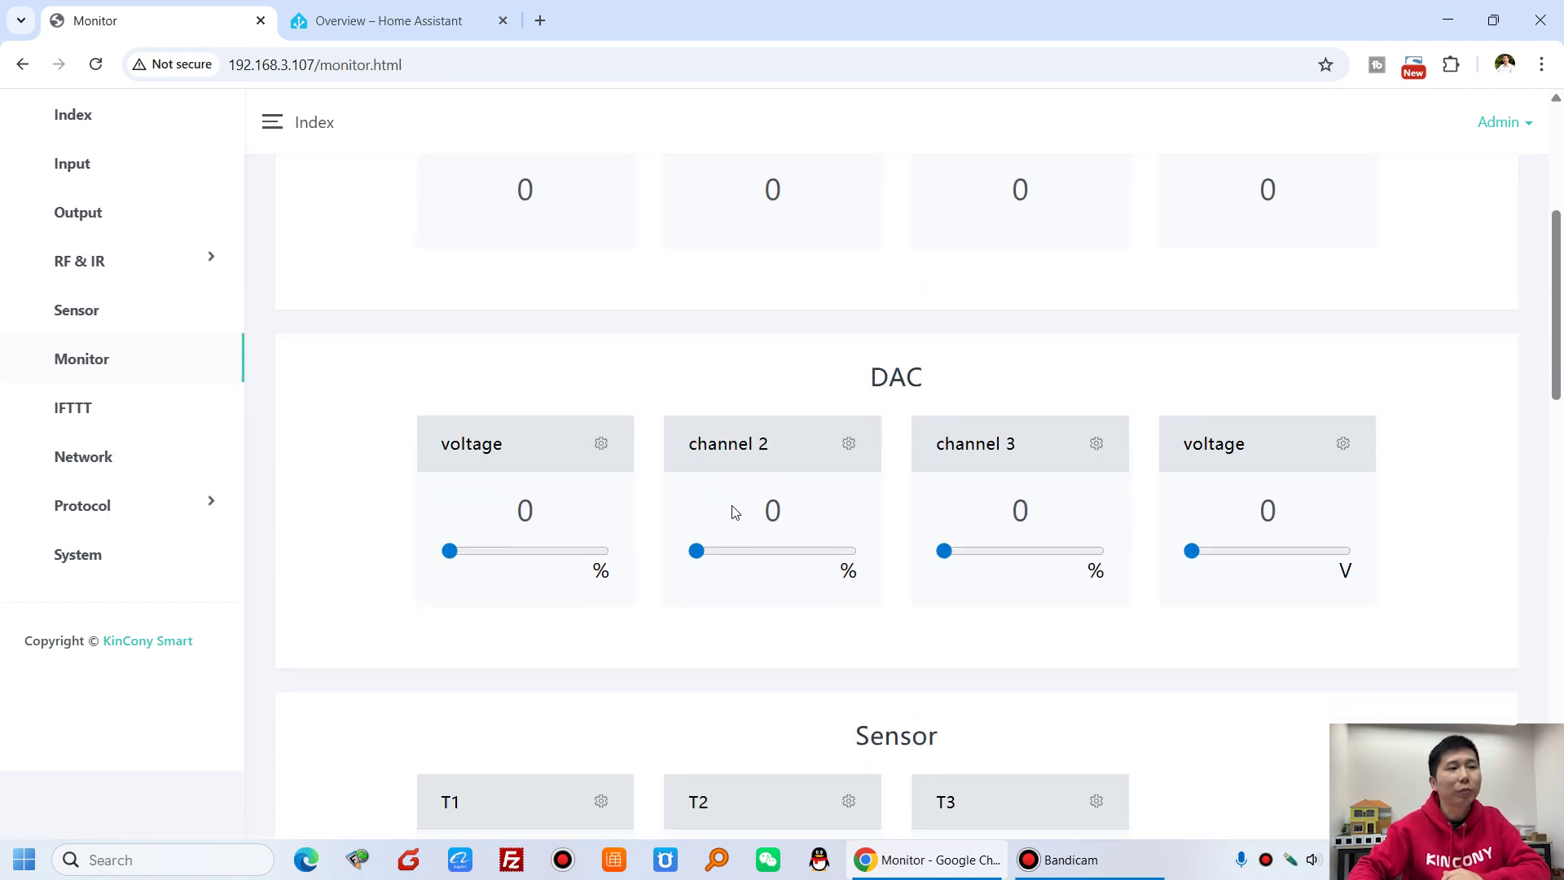
{"action": "left_click", "coordinate": [106, 412]}
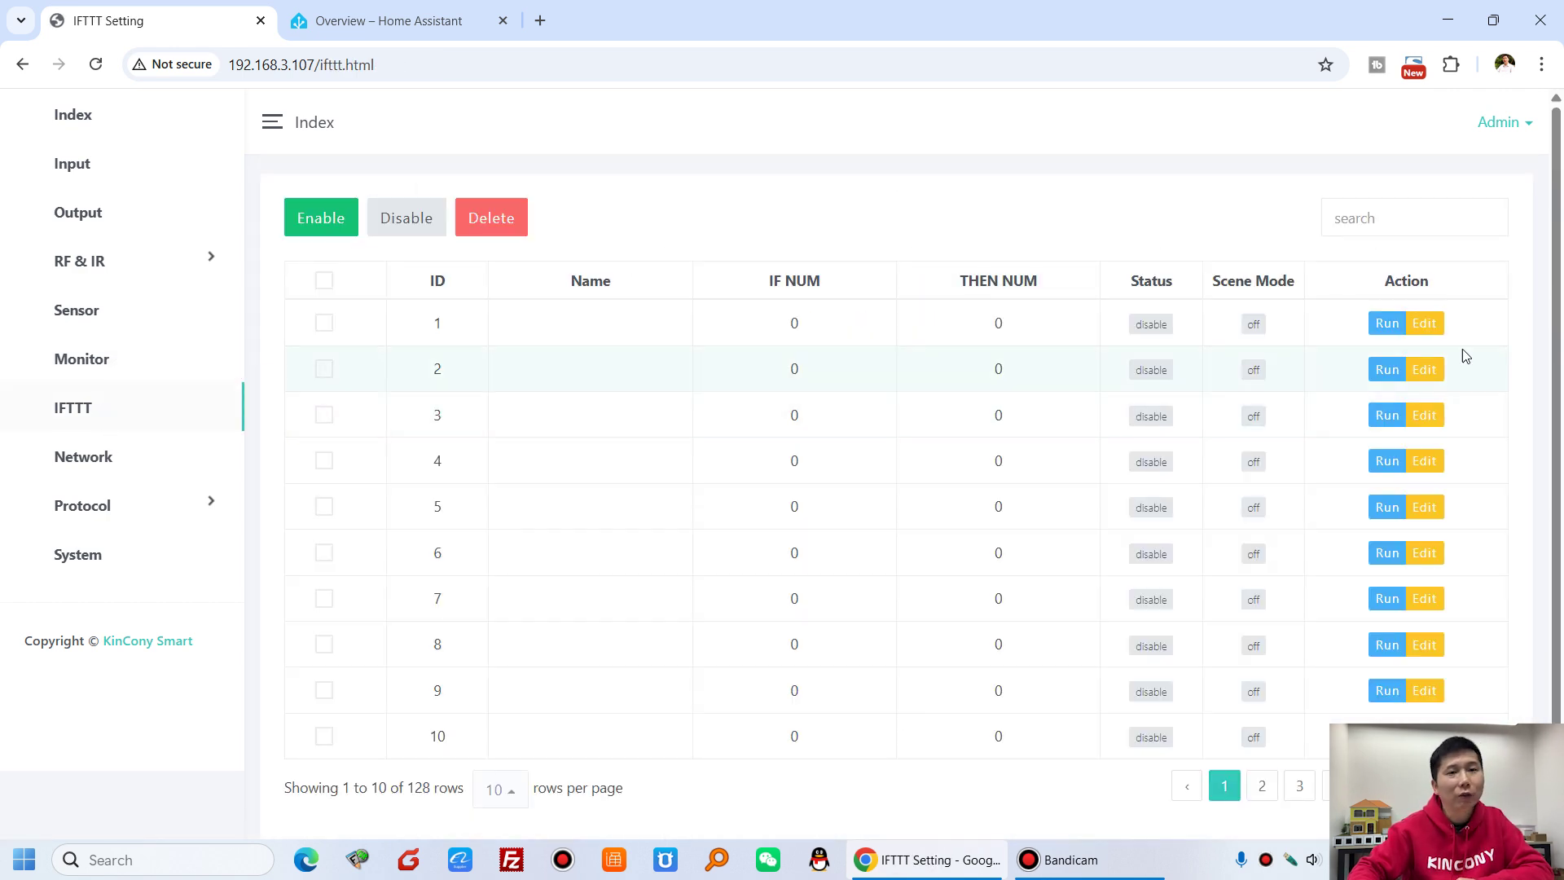
{"action": "left_click", "coordinate": [1425, 324]}
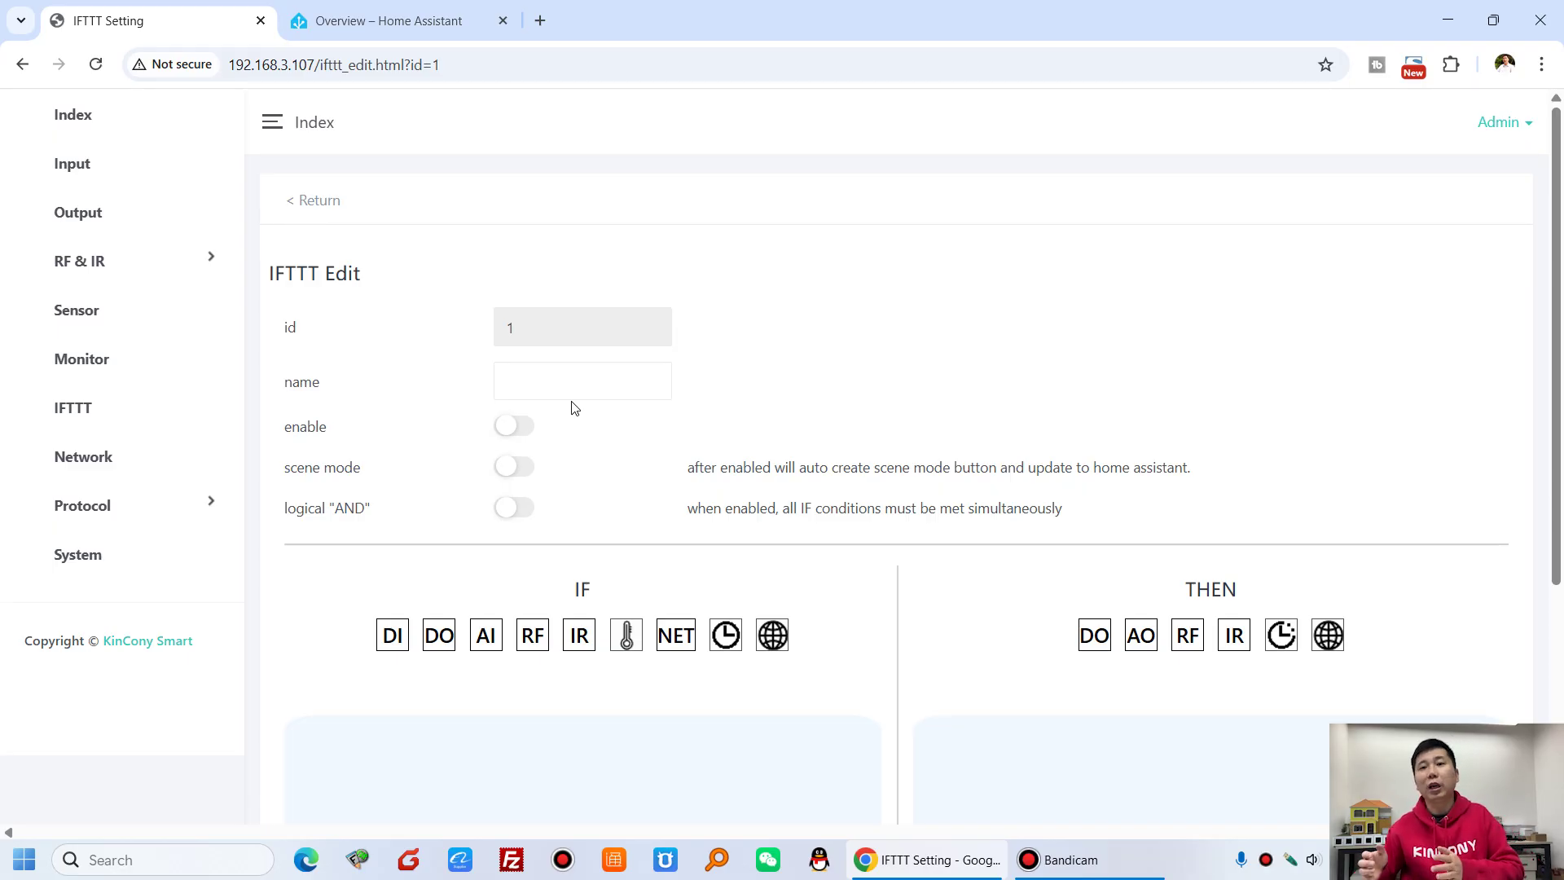
Name rule 1 'on1-3' and switch on its enable and scene mode toggles.
{"action": "left_click", "coordinate": [586, 384]}
{"action": "type", "text": "on"}
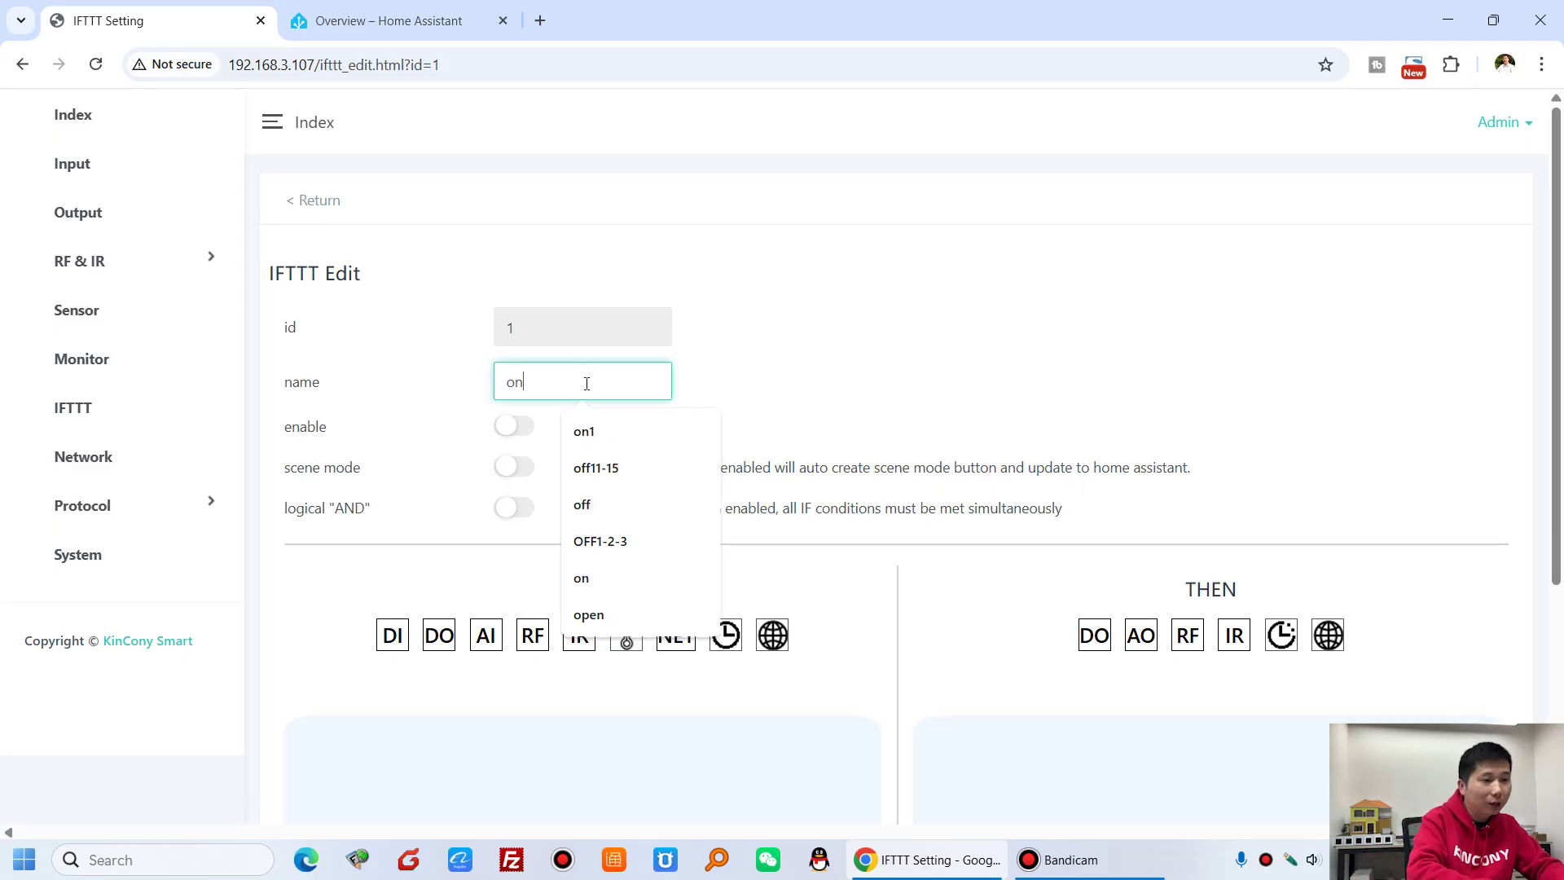
{"action": "type", "text": "1"}
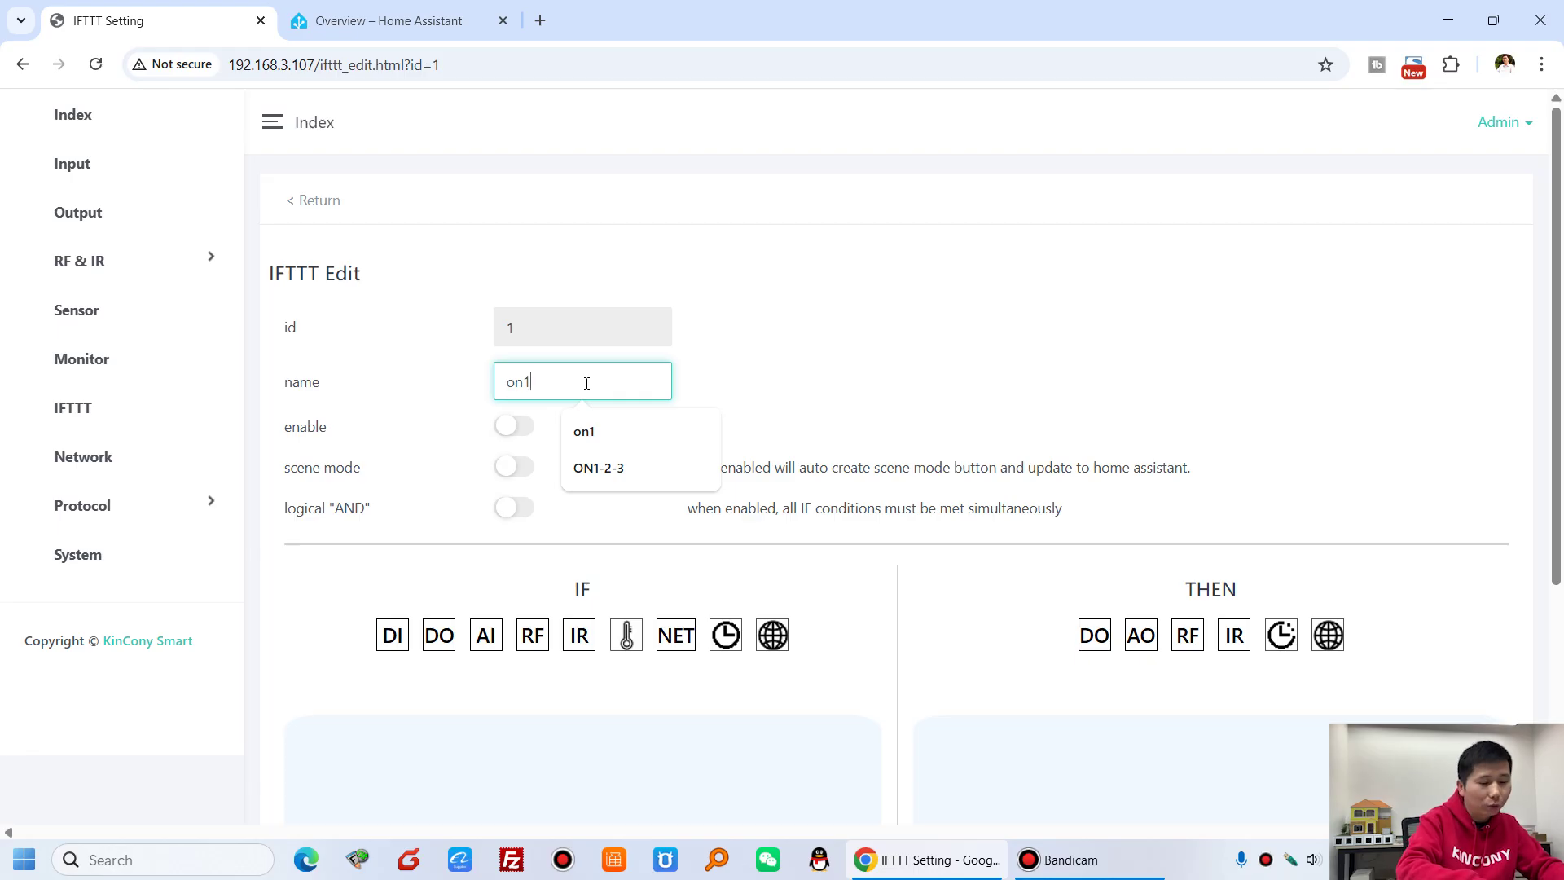
{"action": "type", "text": "-3"}
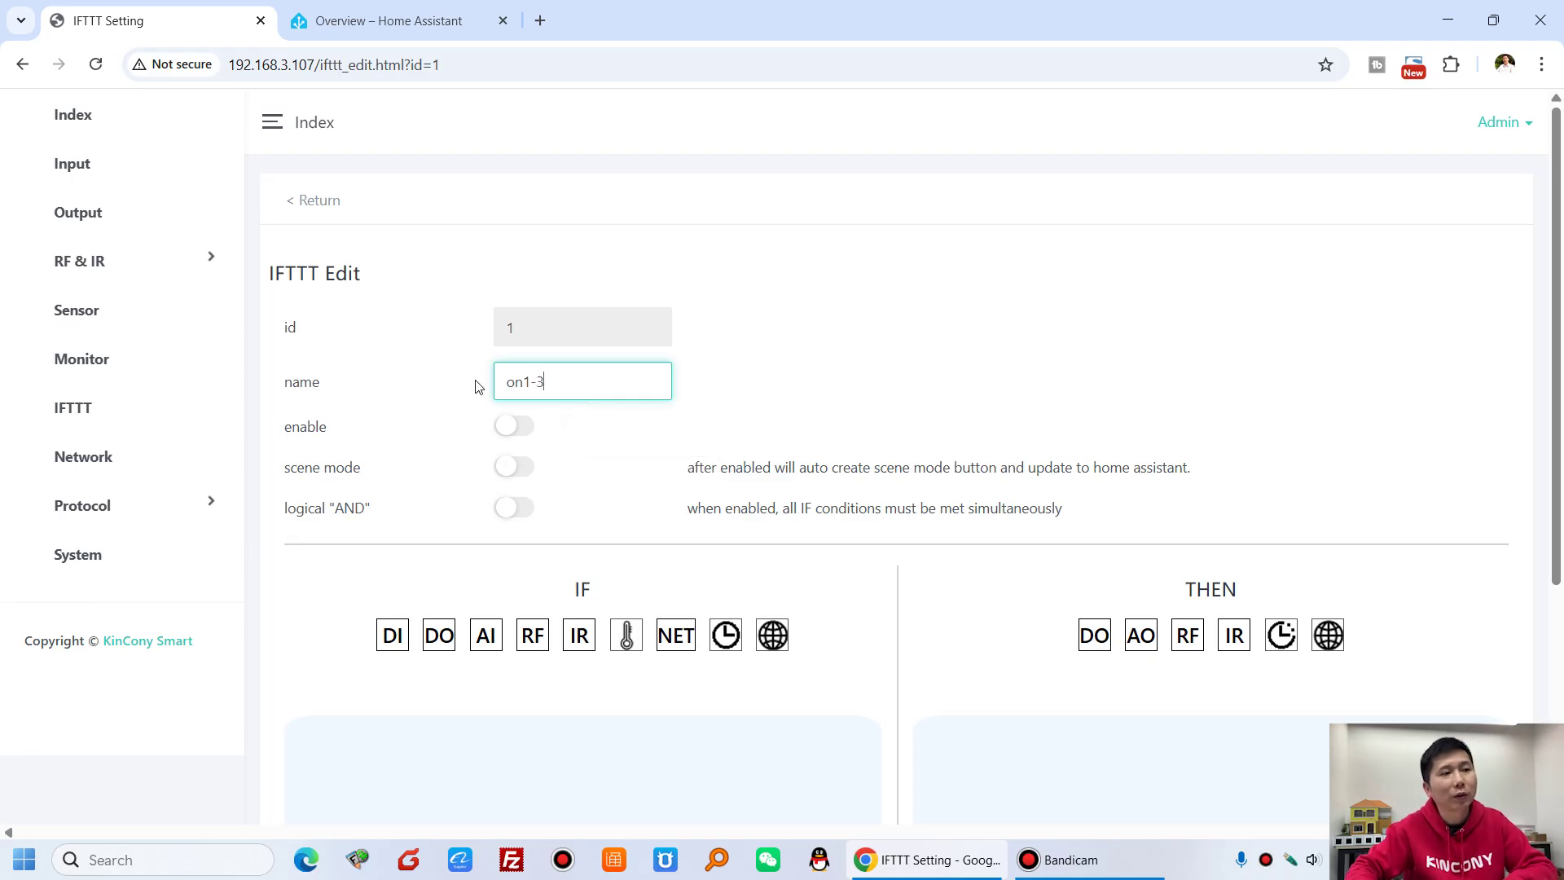
{"action": "left_click_drag", "start_coordinate": [573, 387], "coordinate": [385, 397]}
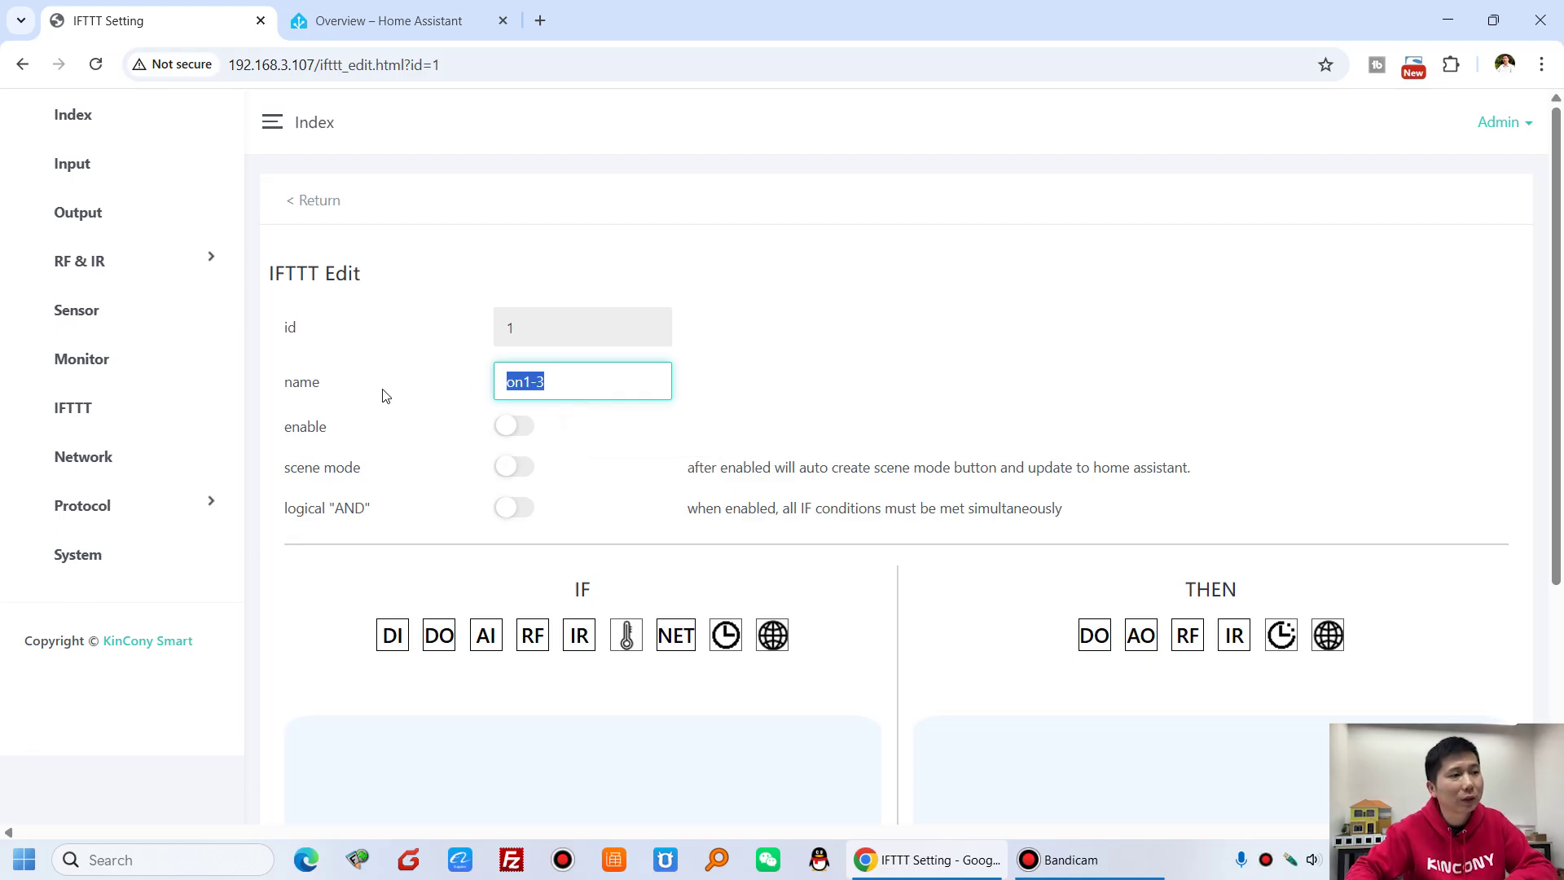
{"action": "left_click", "coordinate": [520, 432]}
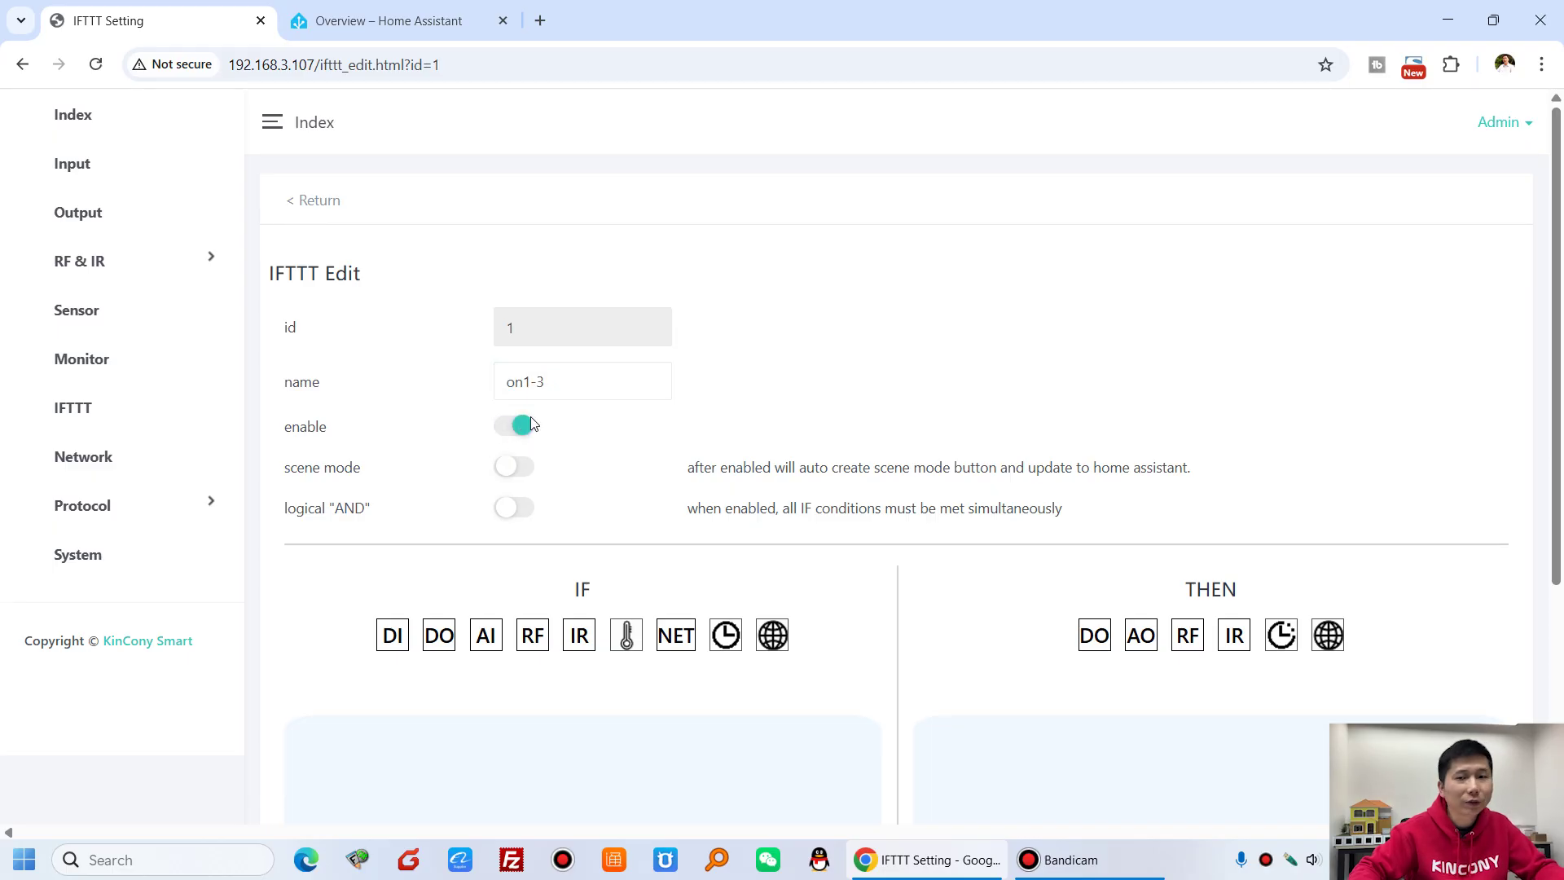
{"action": "left_click", "coordinate": [515, 471]}
{"action": "scroll", "coordinate": [681, 461], "scroll_direction": "down", "scroll_amount": 2}
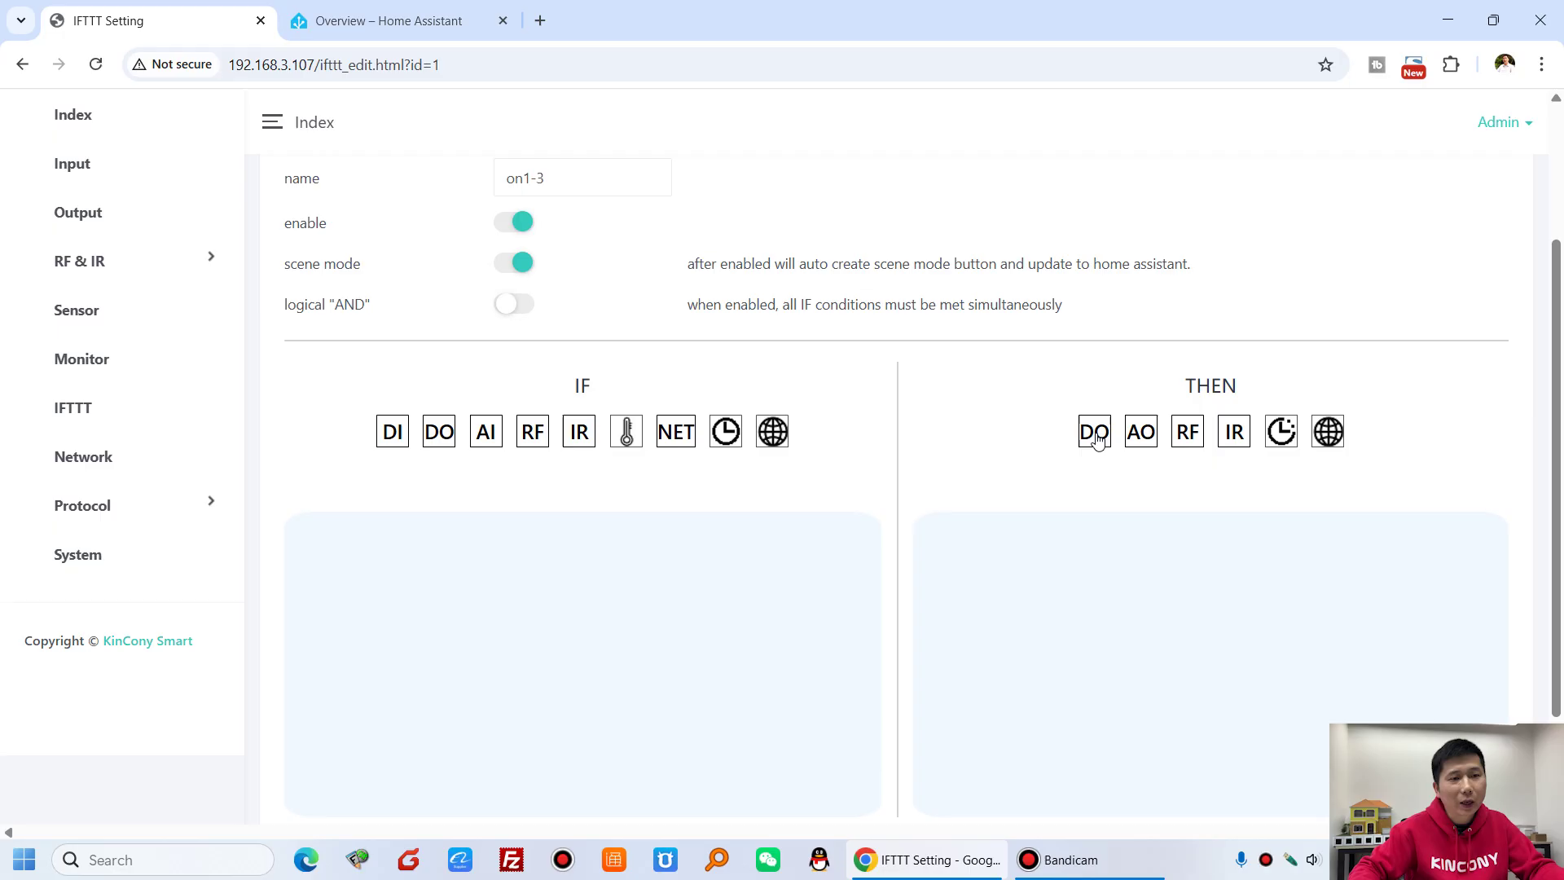
{"action": "scroll", "coordinate": [1096, 456], "scroll_direction": "up", "scroll_amount": 2}
Add a THEN Digital Output action with outputs 1-3 set to On.
{"action": "left_click", "coordinate": [1094, 534]}
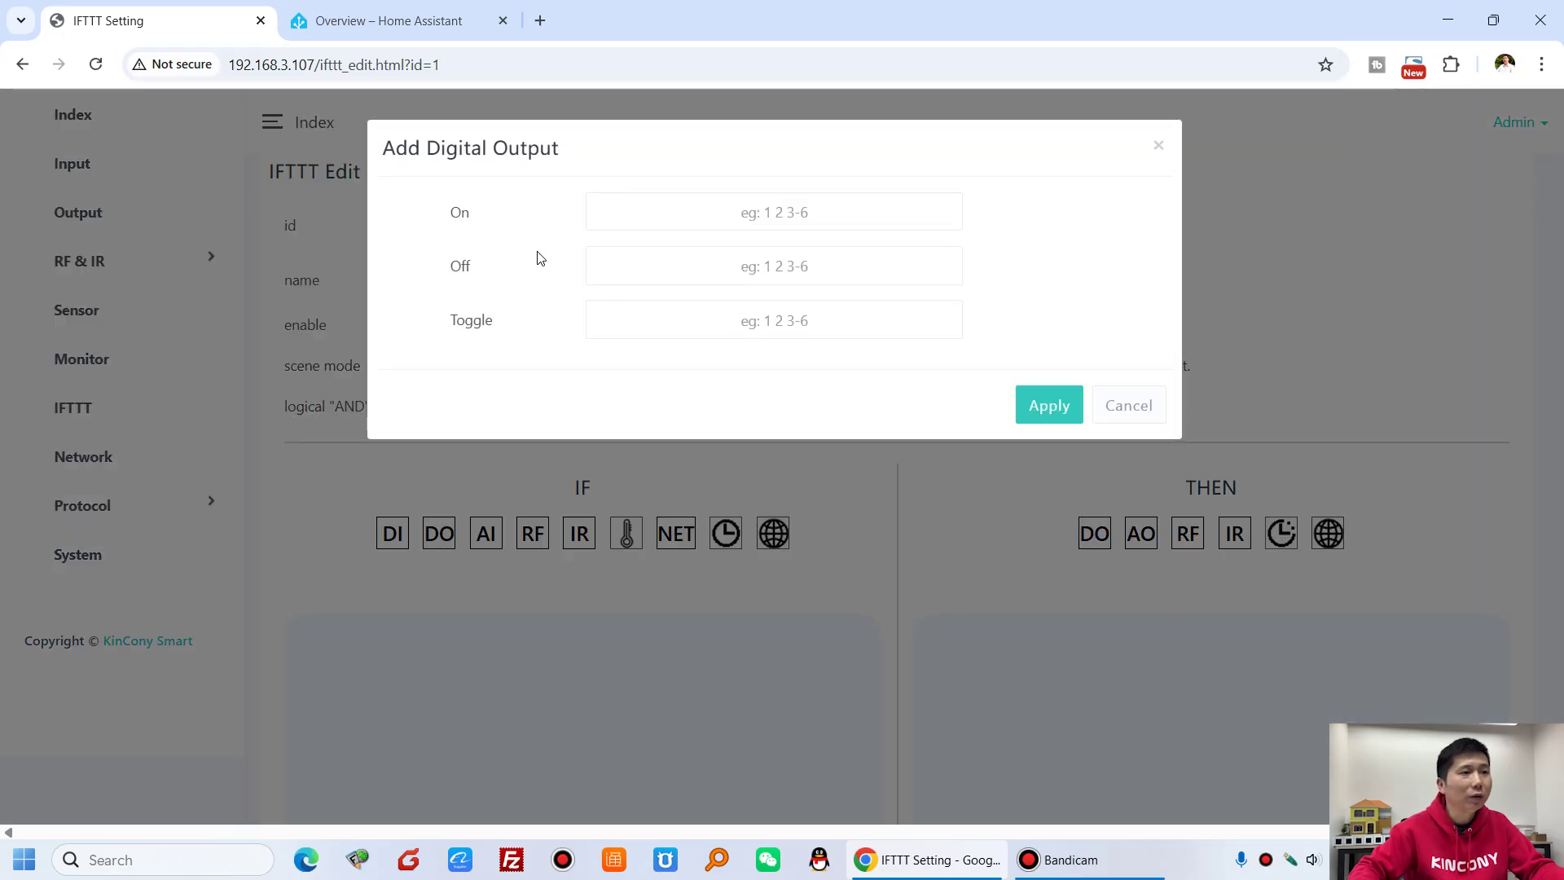
{"action": "left_click", "coordinate": [730, 212]}
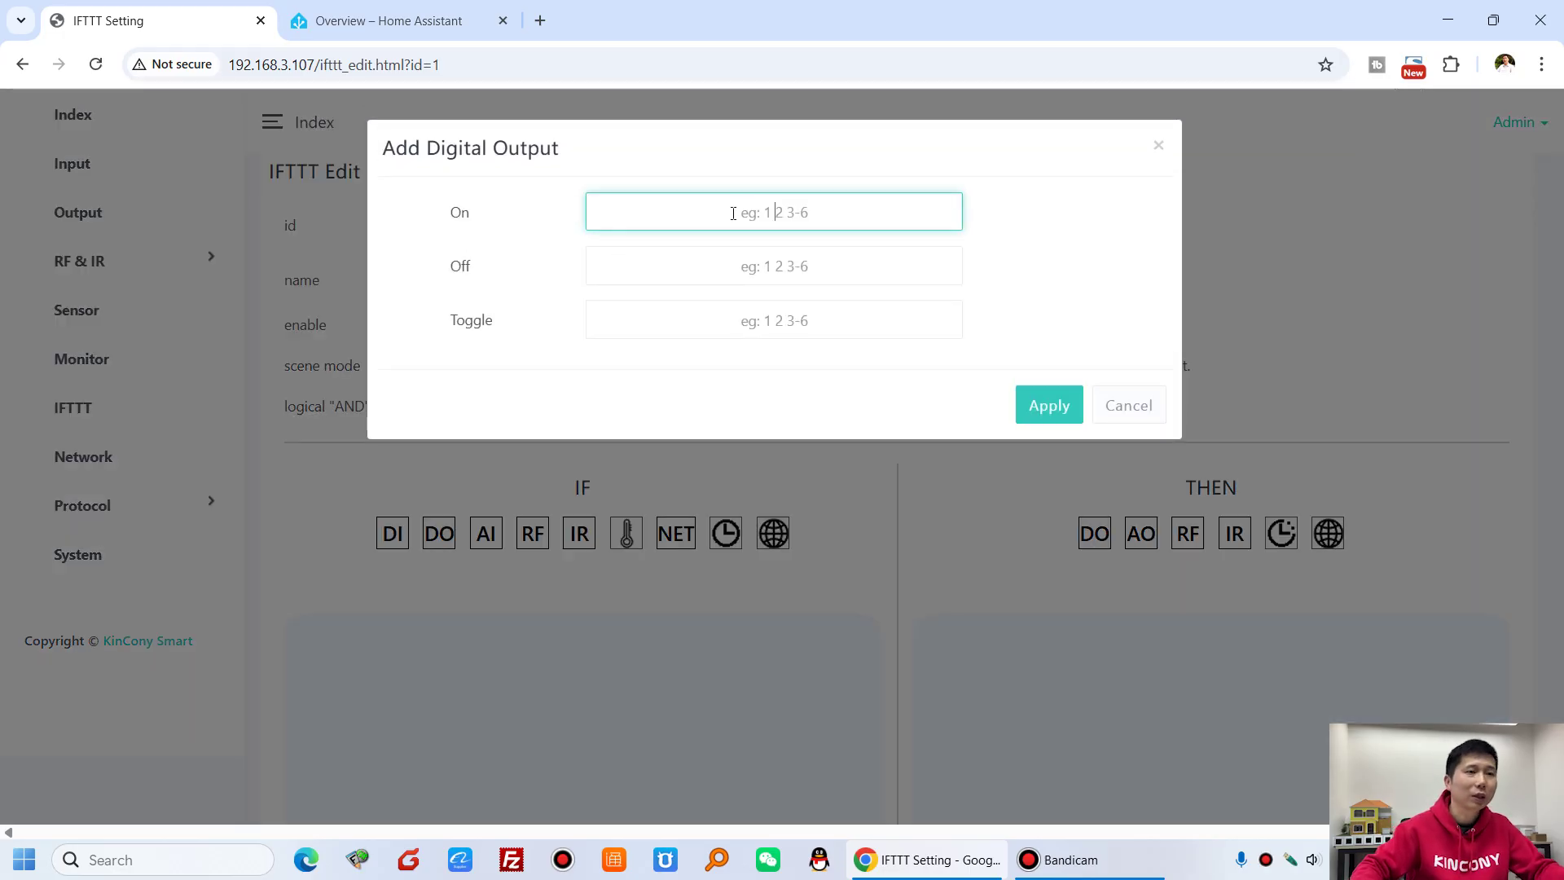
{"action": "type", "text": "1-3"}
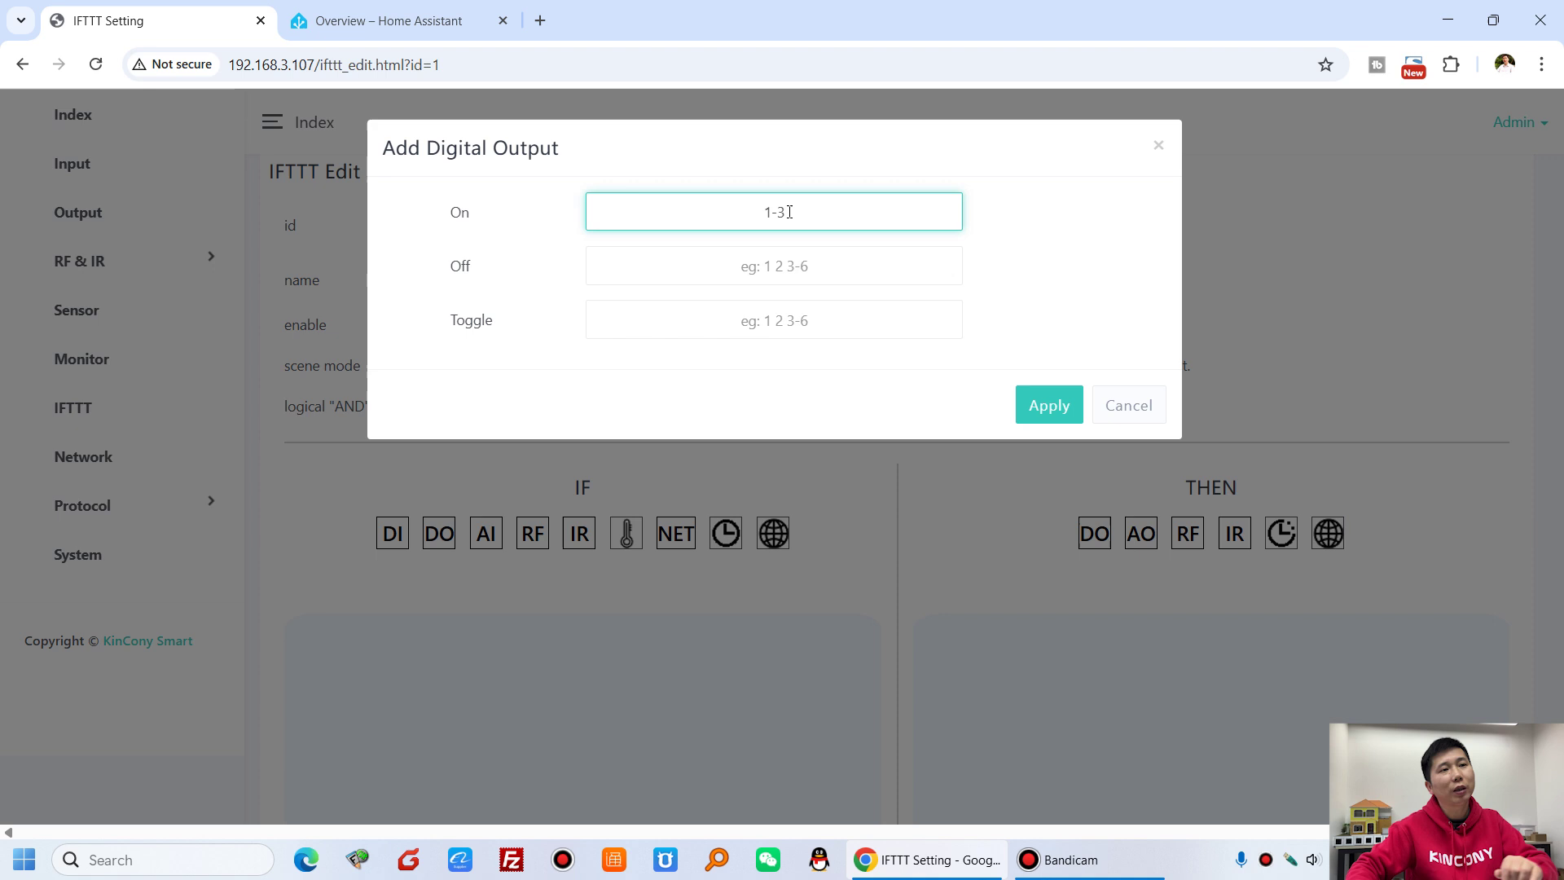
{"action": "left_click", "coordinate": [1051, 219]}
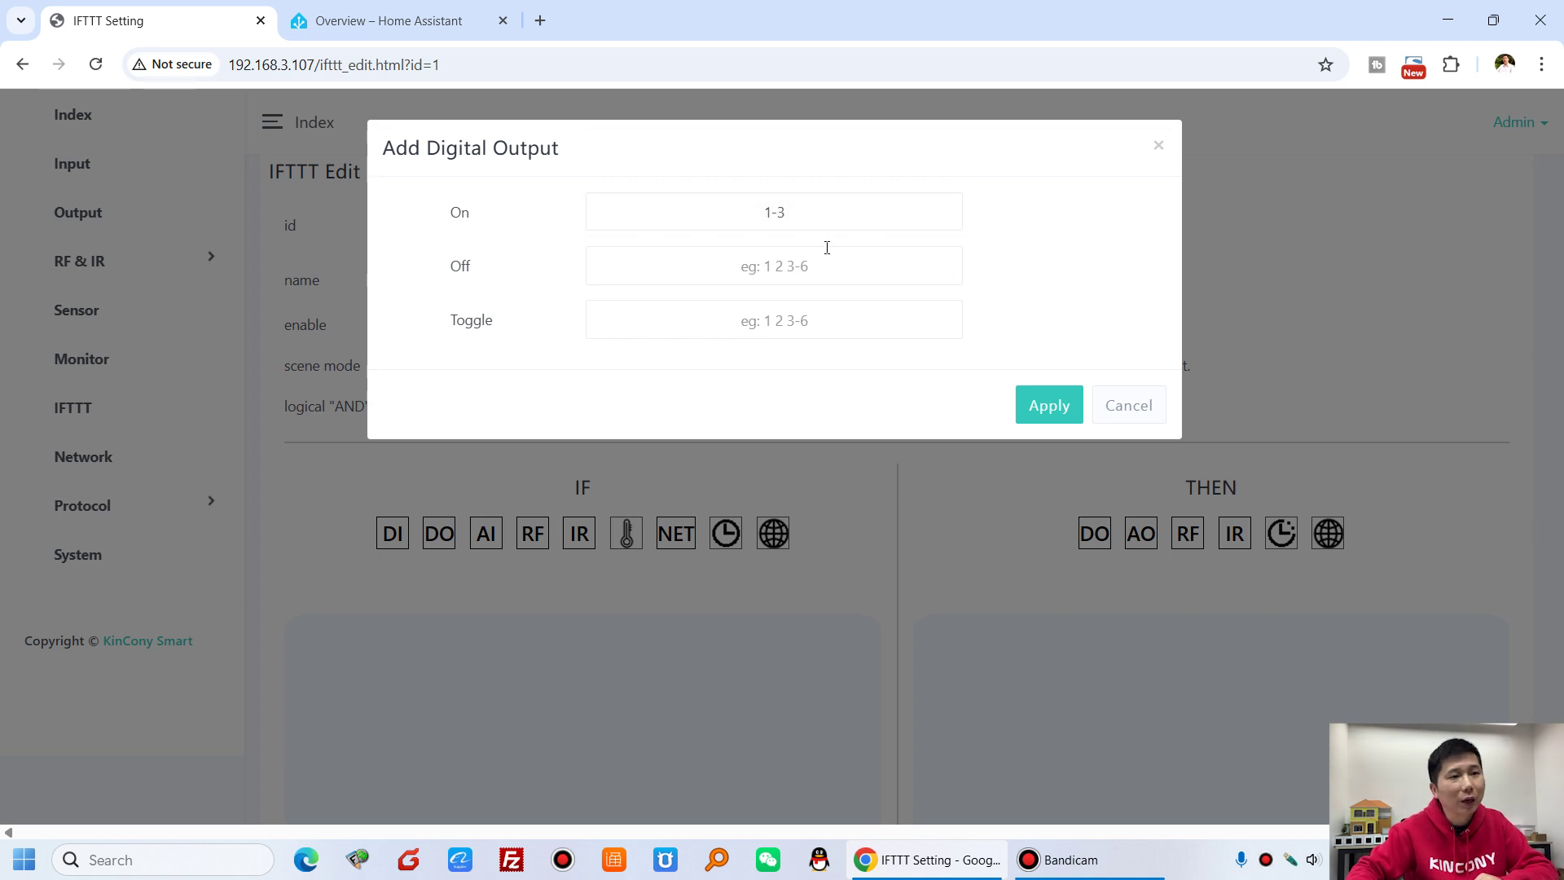
{"action": "left_click", "coordinate": [1053, 407]}
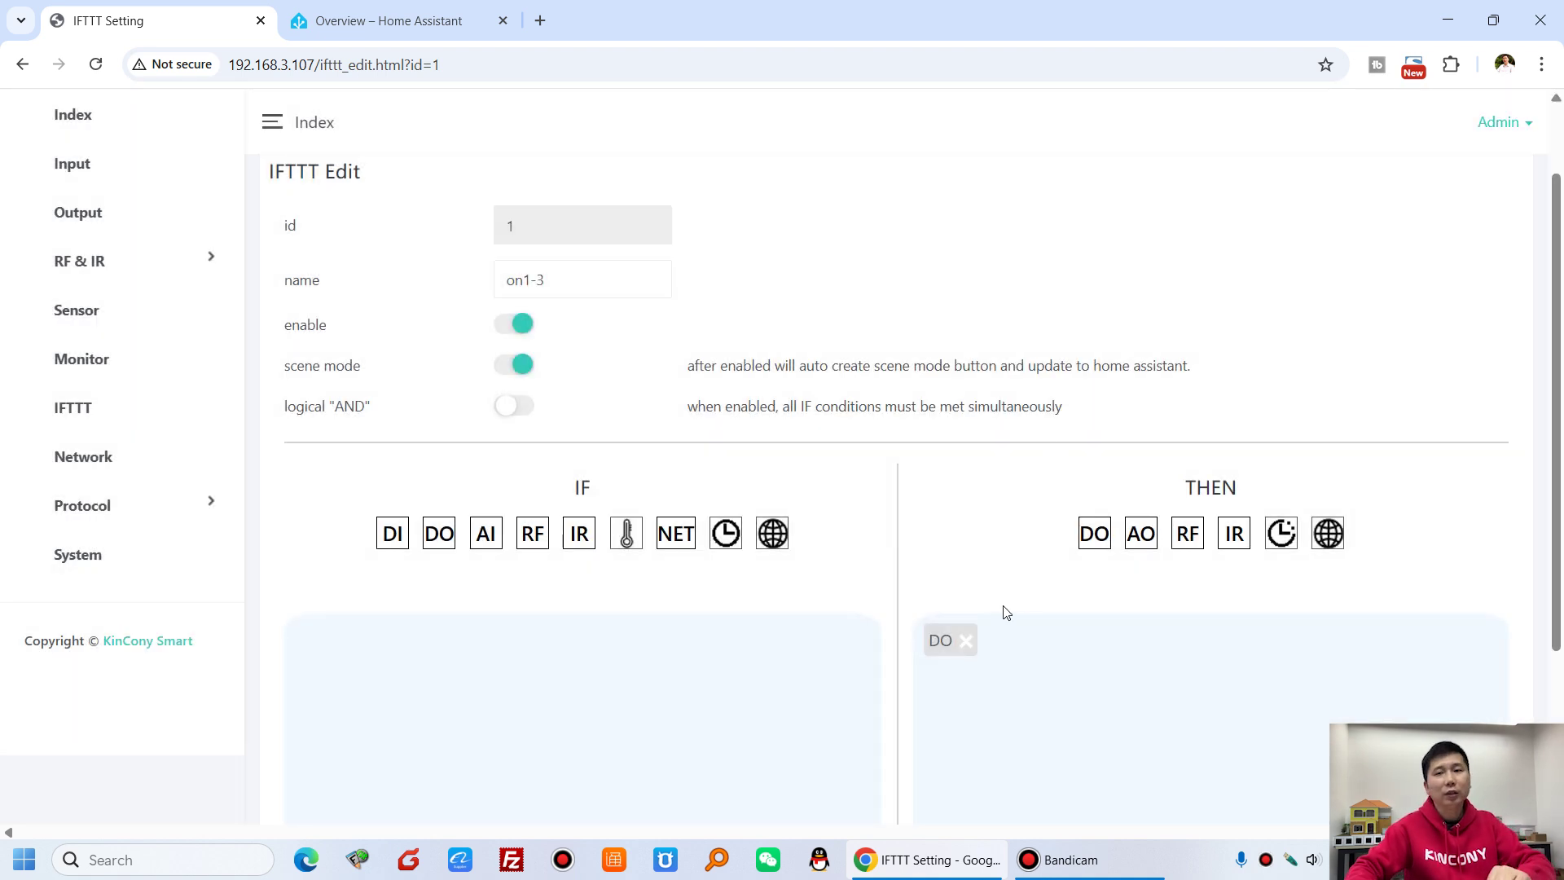
Confirm the scene mode toggle is still on for the on1-3 rule.
{"action": "scroll", "coordinate": [995, 611], "scroll_direction": "down", "scroll_amount": 1}
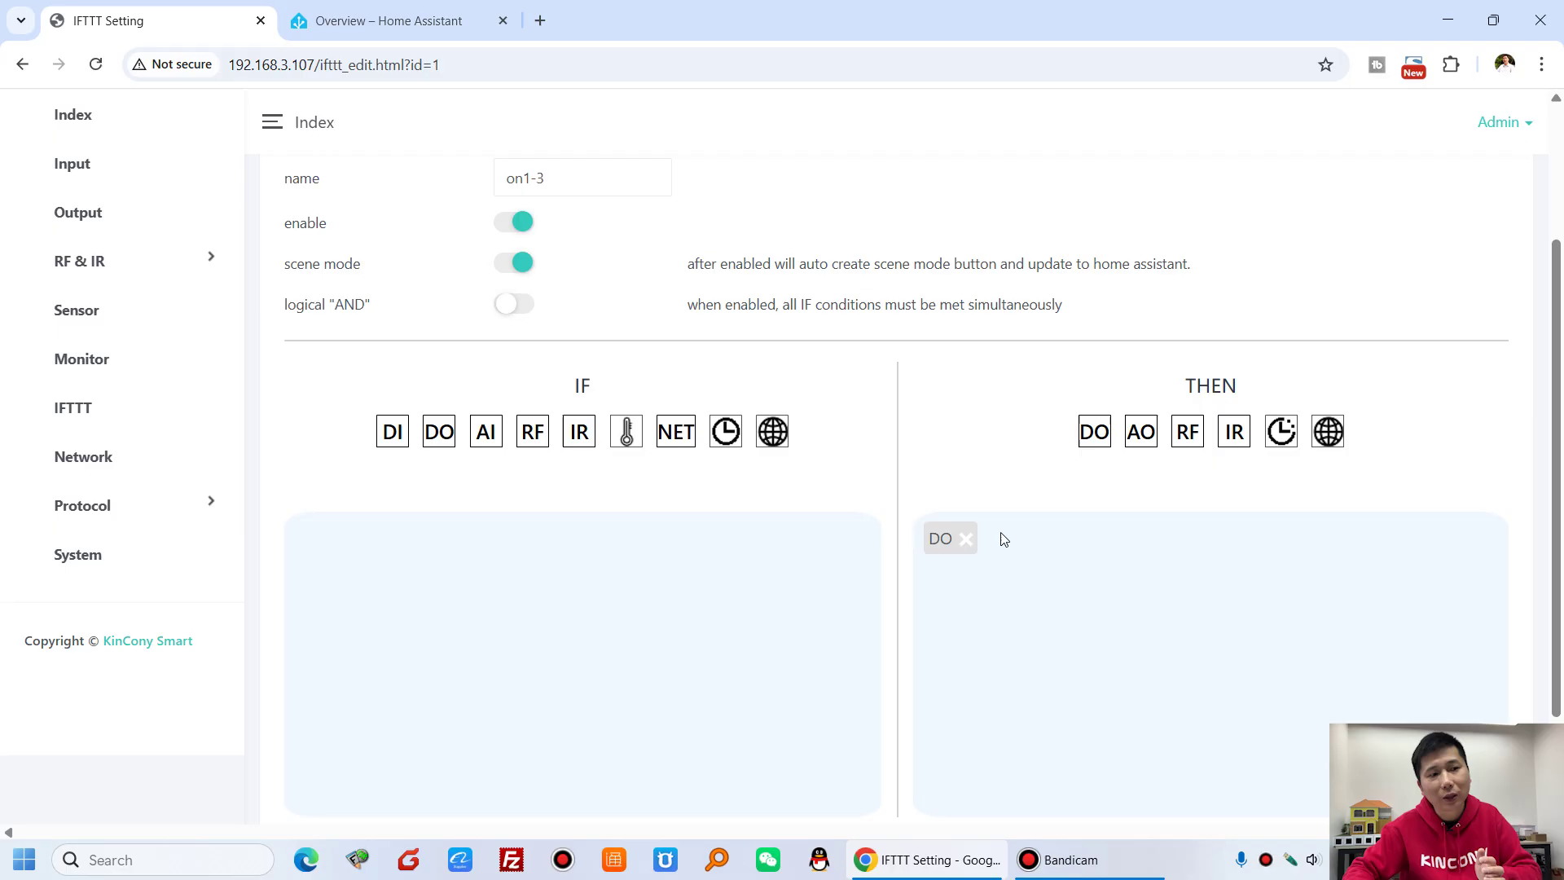
{"action": "scroll", "coordinate": [1002, 536], "scroll_direction": "up", "scroll_amount": 2}
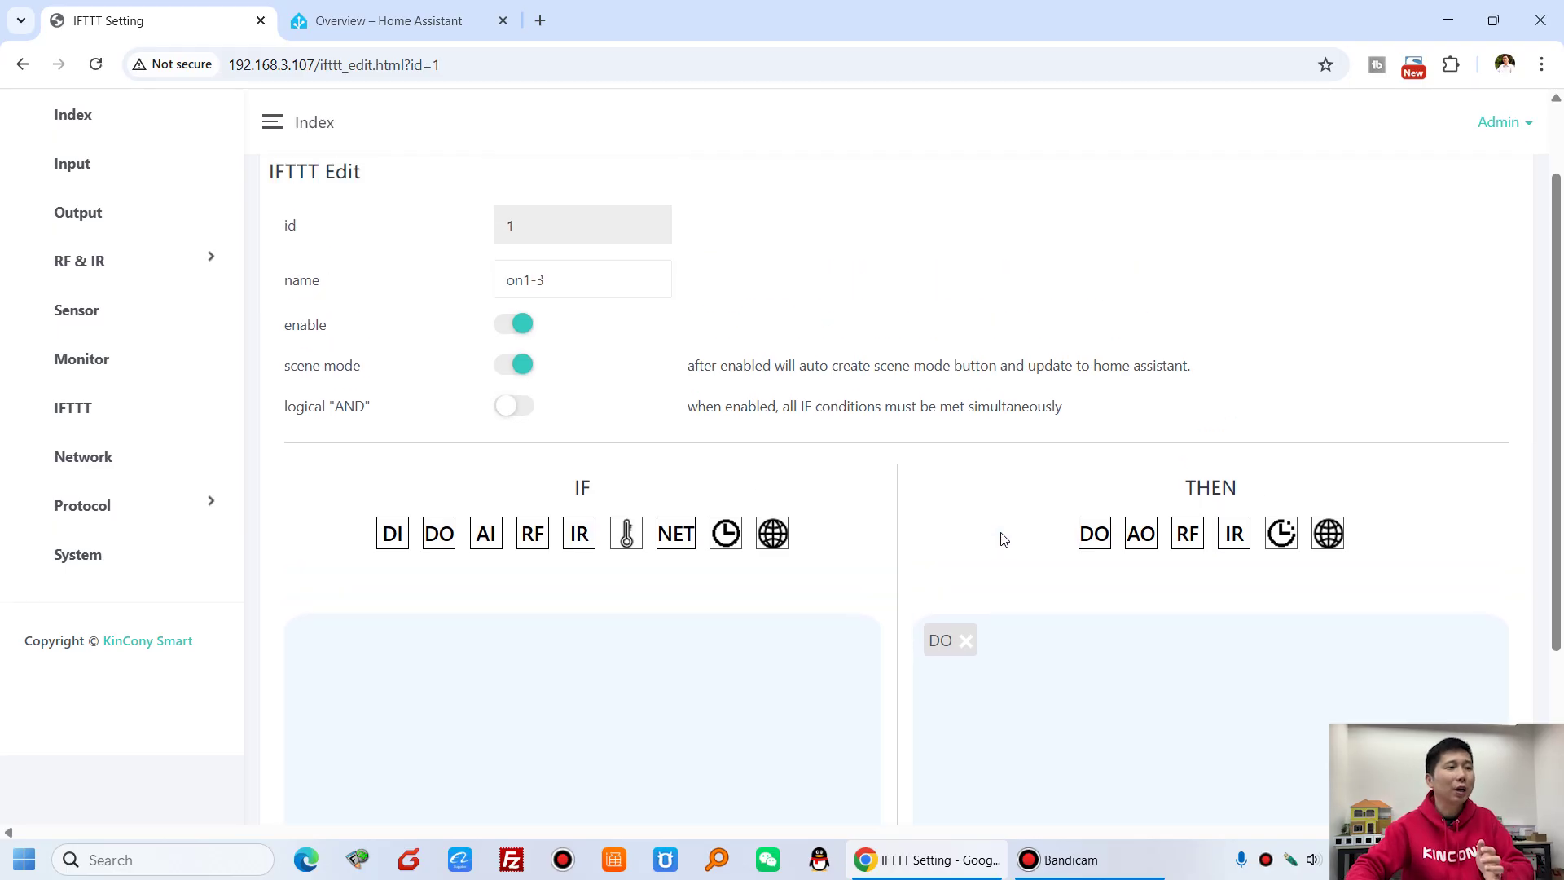
{"action": "left_click", "coordinate": [515, 367]}
{"action": "left_click", "coordinate": [514, 367]}
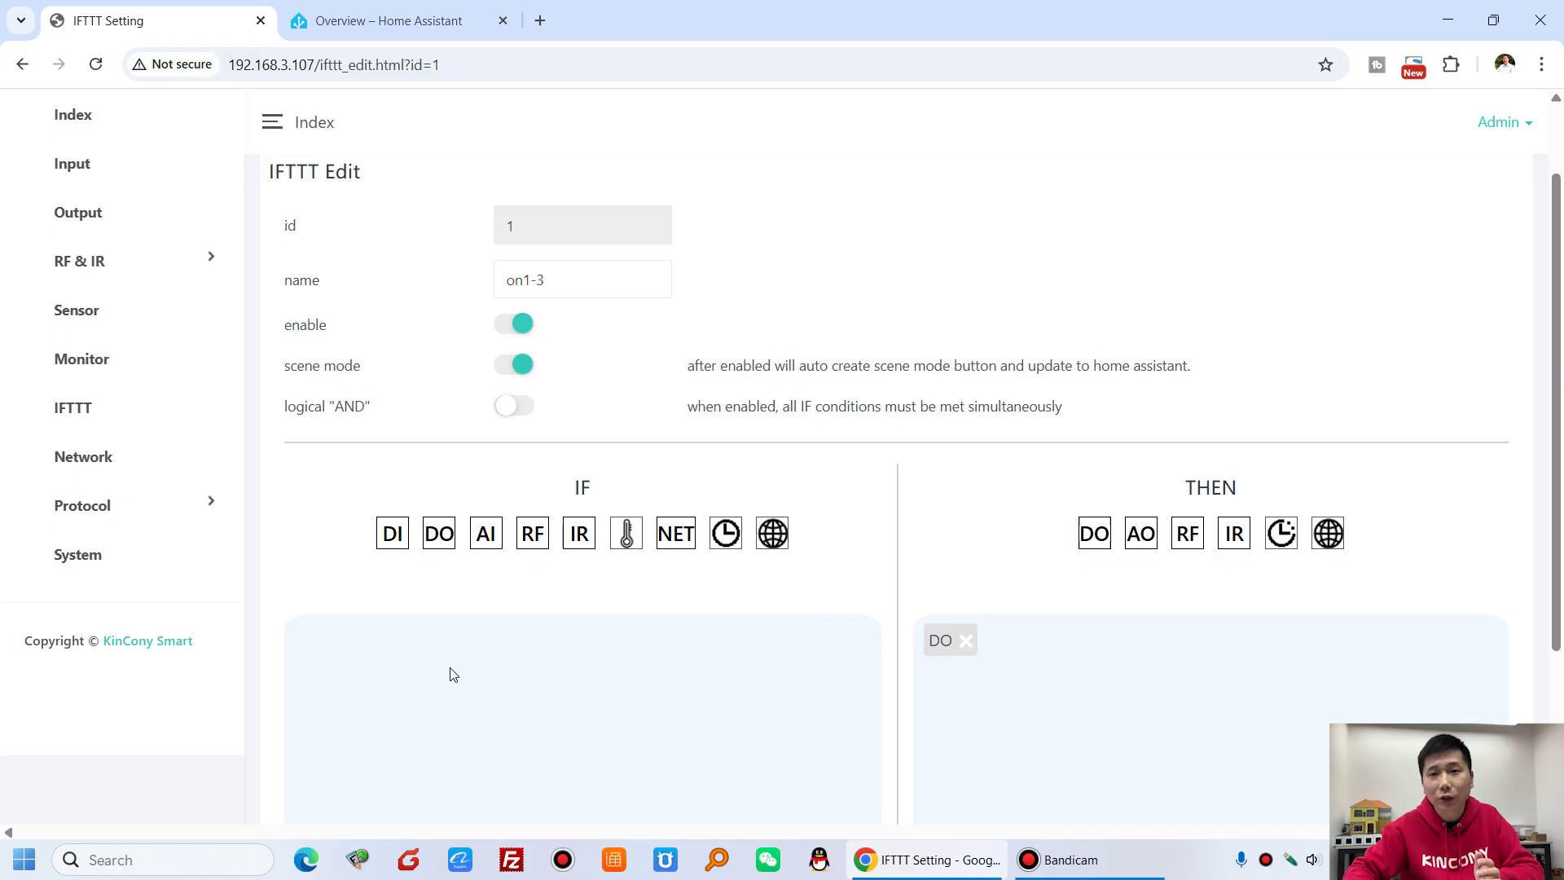
Save rule on1-3 and dismiss the 'Save success!' alert.
{"action": "scroll", "coordinate": [848, 625], "scroll_direction": "down", "scroll_amount": 3}
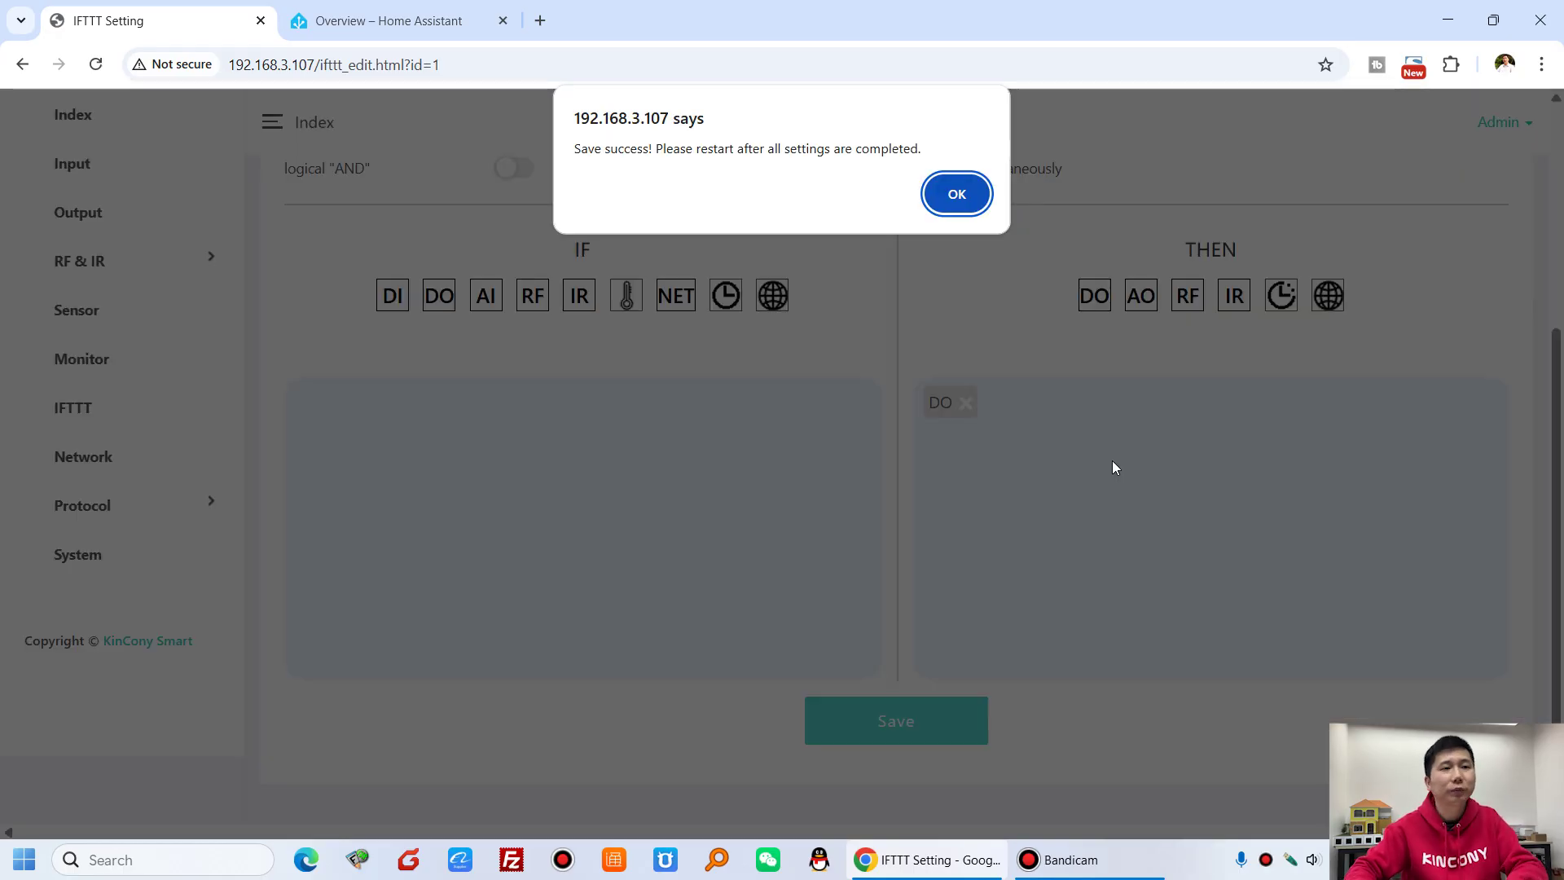
{"action": "left_click", "coordinate": [958, 196]}
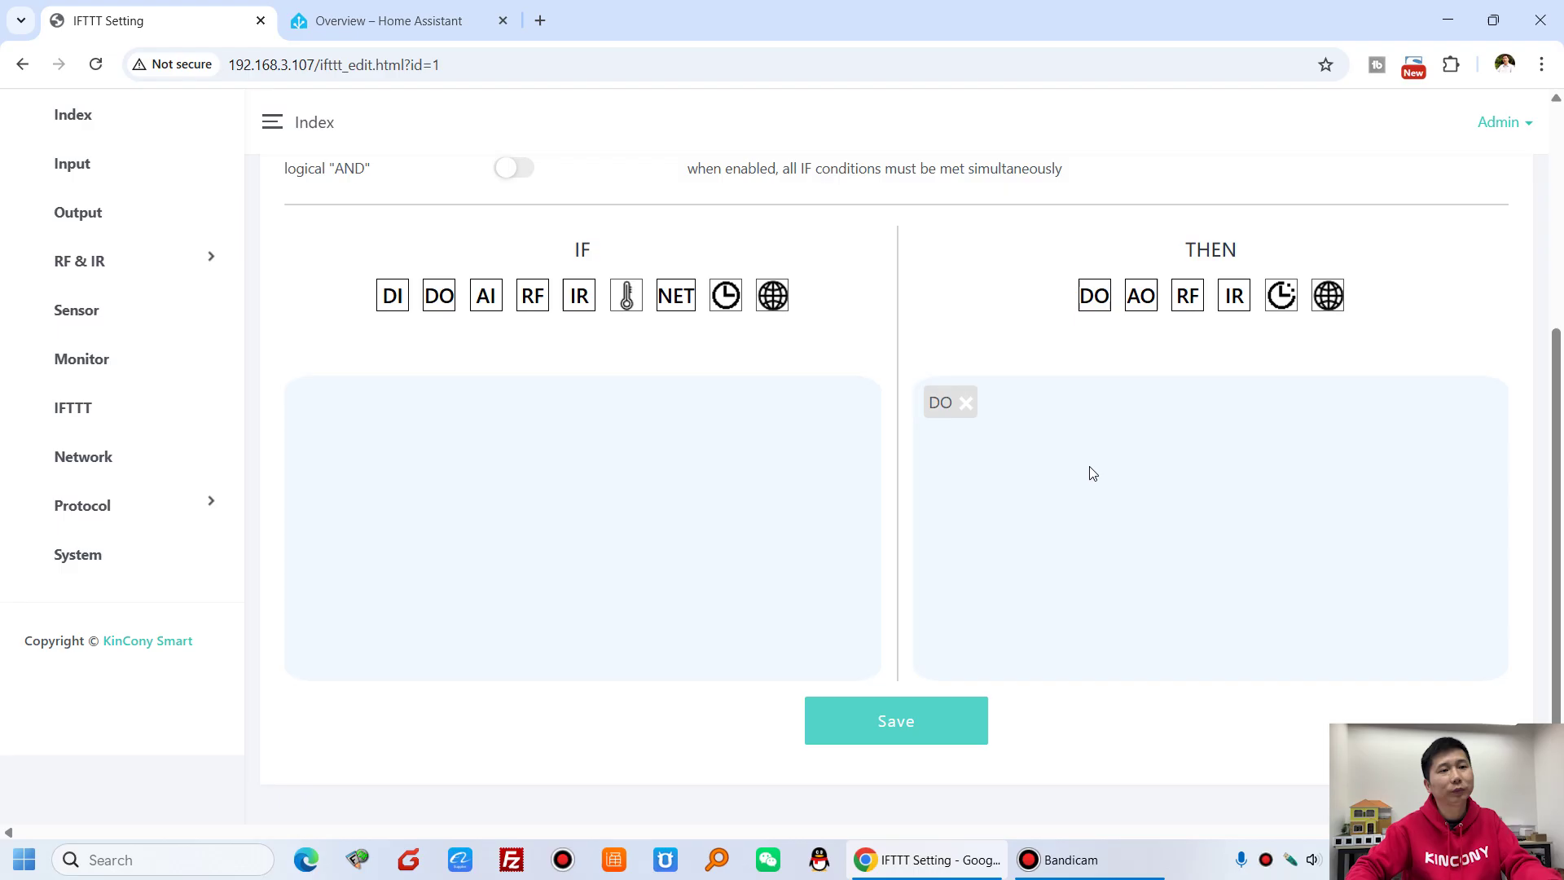
{"action": "scroll", "coordinate": [1093, 473], "scroll_direction": "up", "scroll_amount": 4}
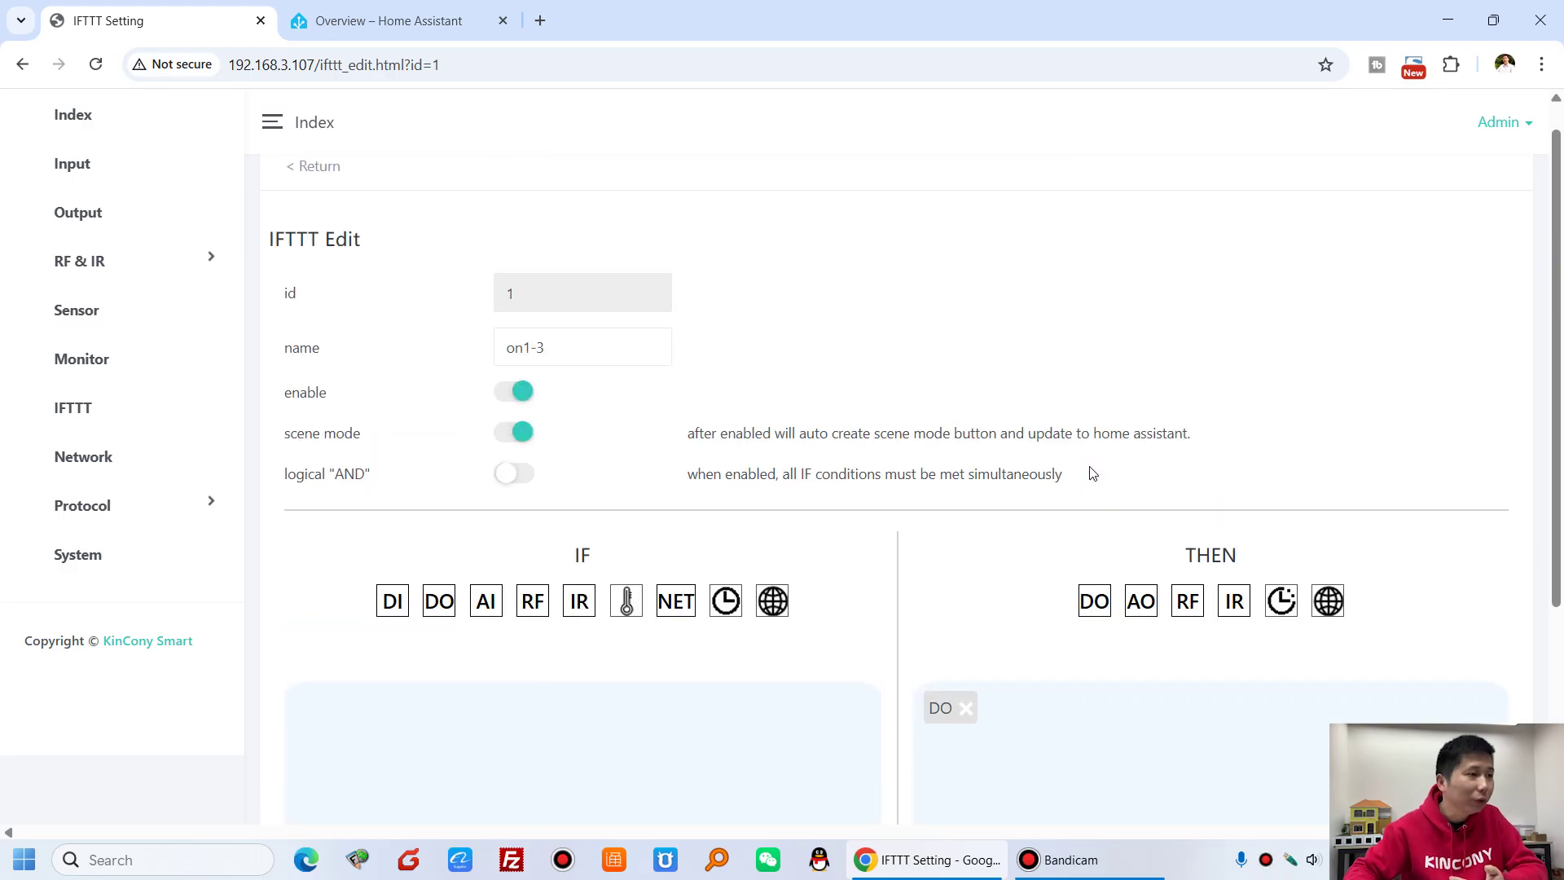
Run the on1-3 scene from the Monitor page's Scene section to switch on OUT1–OUT3.
{"action": "left_click", "coordinate": [135, 362]}
{"action": "scroll", "coordinate": [908, 476], "scroll_direction": "down", "scroll_amount": 10}
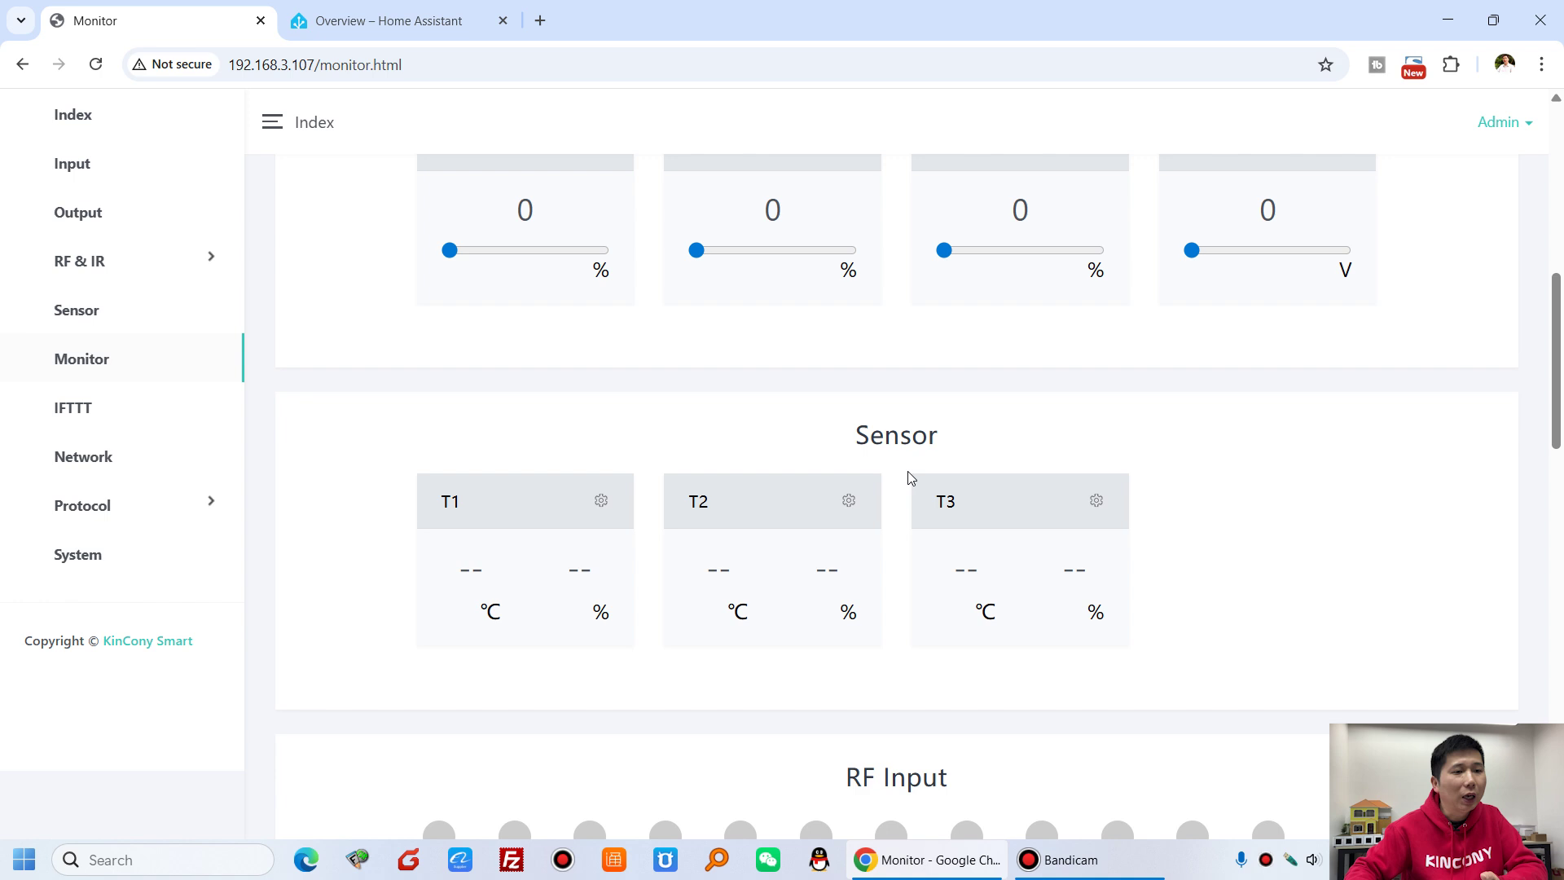
{"action": "scroll", "coordinate": [908, 478], "scroll_direction": "down", "scroll_amount": 5}
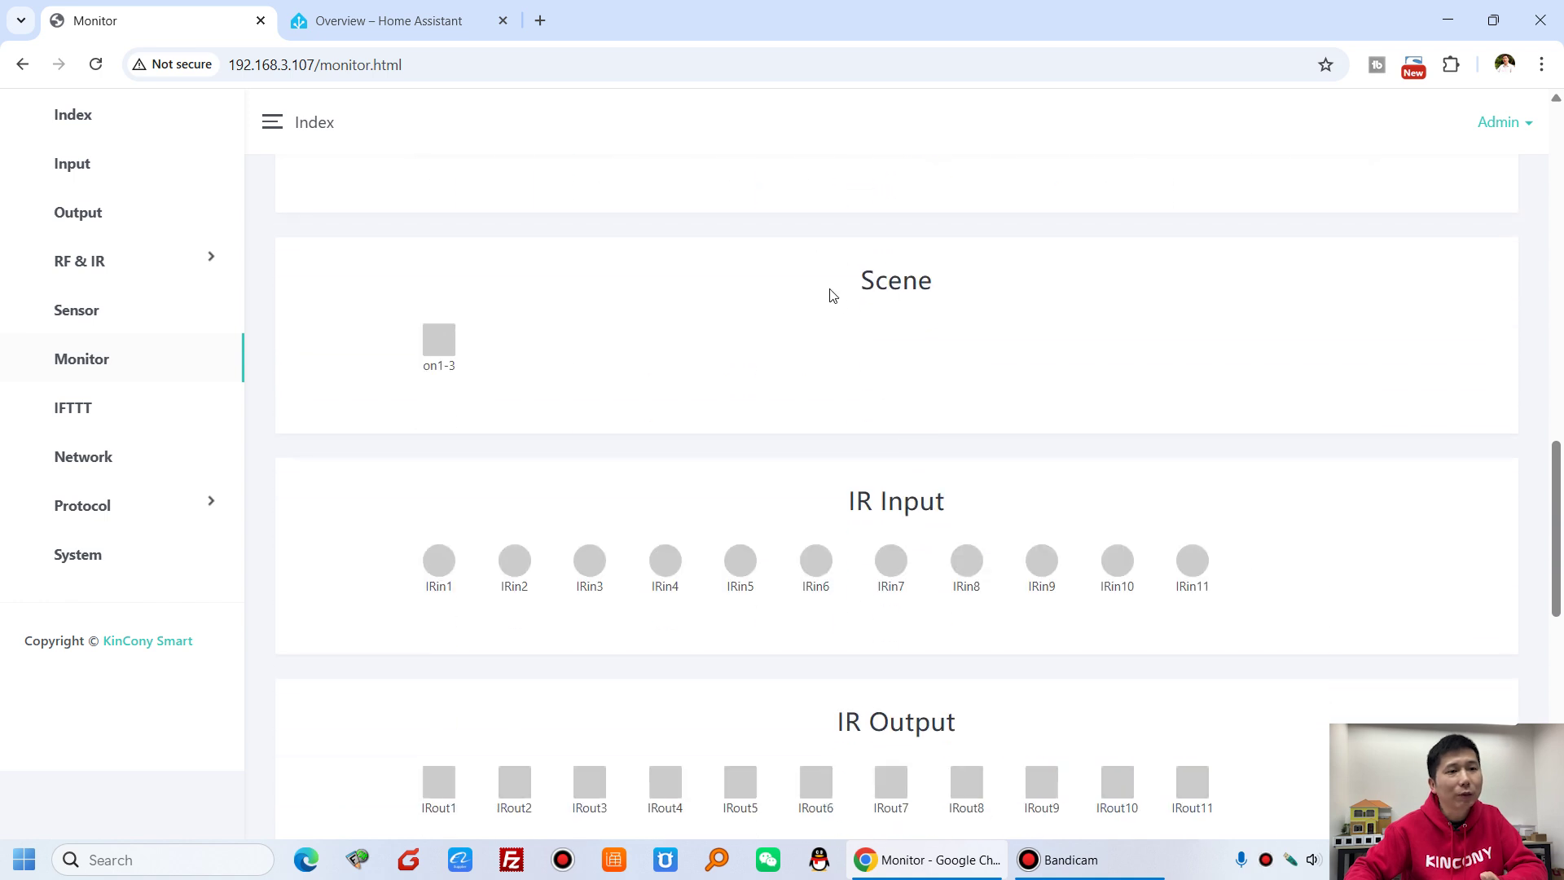
{"action": "left_click_drag", "start_coordinate": [829, 294], "coordinate": [956, 290]}
{"action": "left_click", "coordinate": [416, 393]}
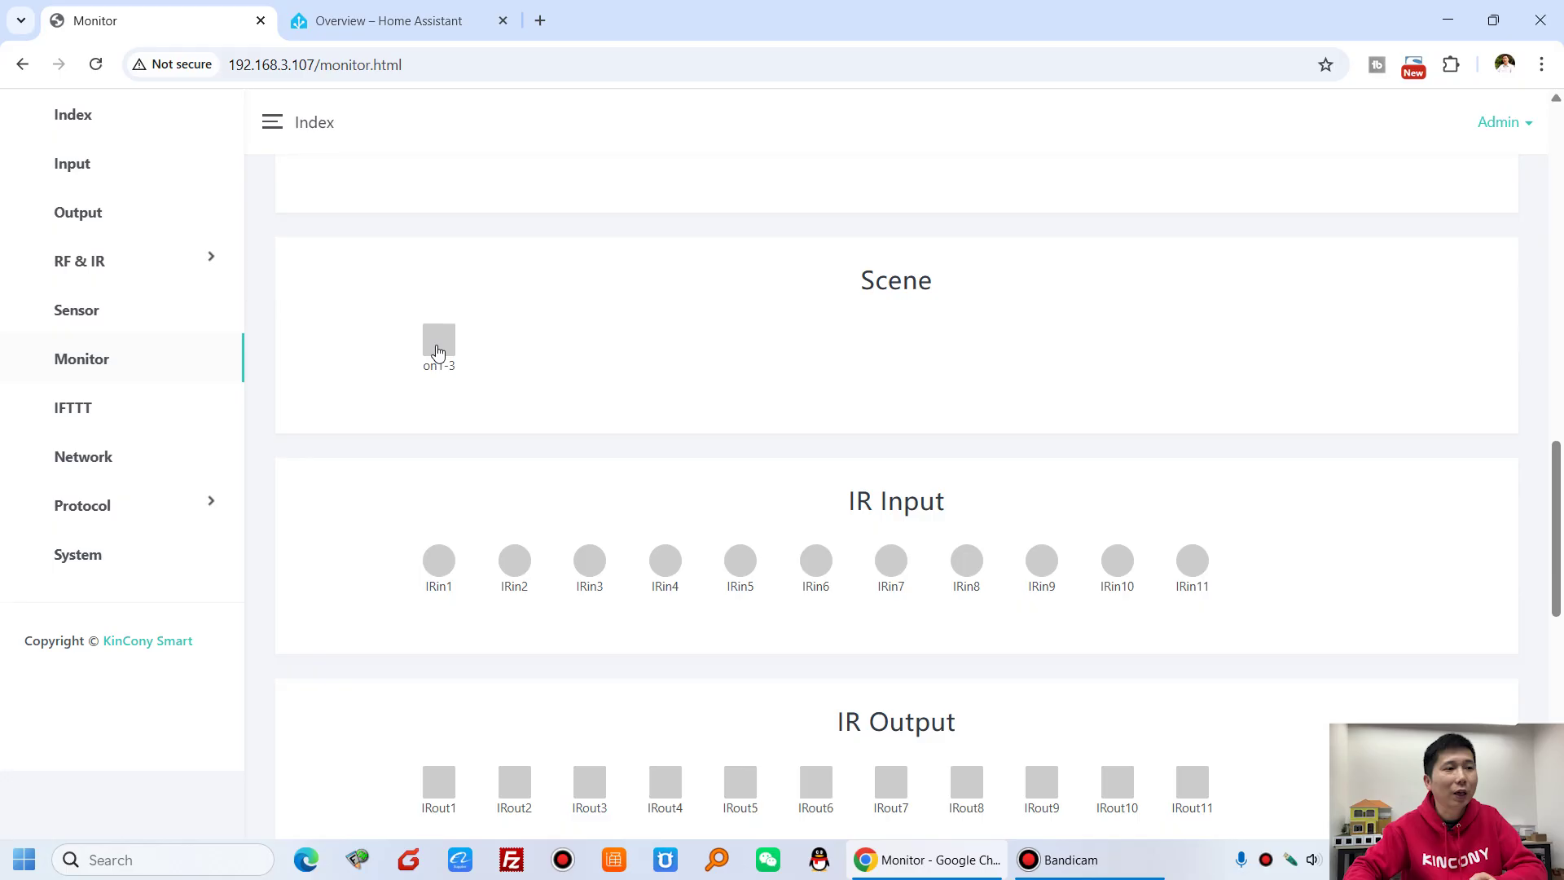
{"action": "left_click", "coordinate": [443, 350]}
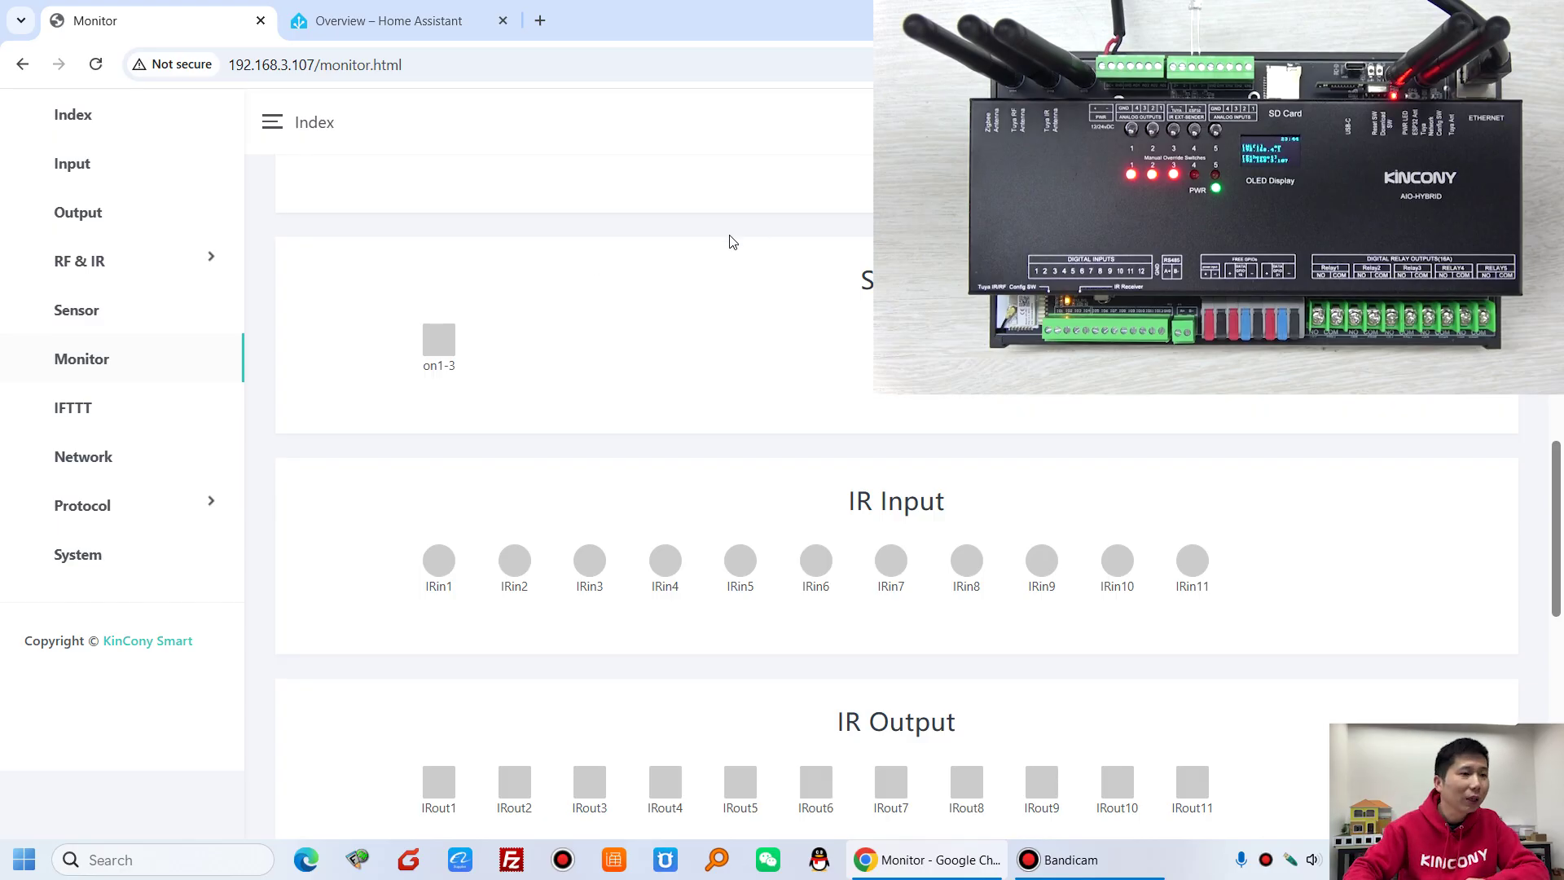
Switch OUT3 and OUT1 back off in the Digital Output section.
{"action": "scroll", "coordinate": [738, 243], "scroll_direction": "down", "scroll_amount": 3}
{"action": "scroll", "coordinate": [738, 243], "scroll_direction": "down", "scroll_amount": 6}
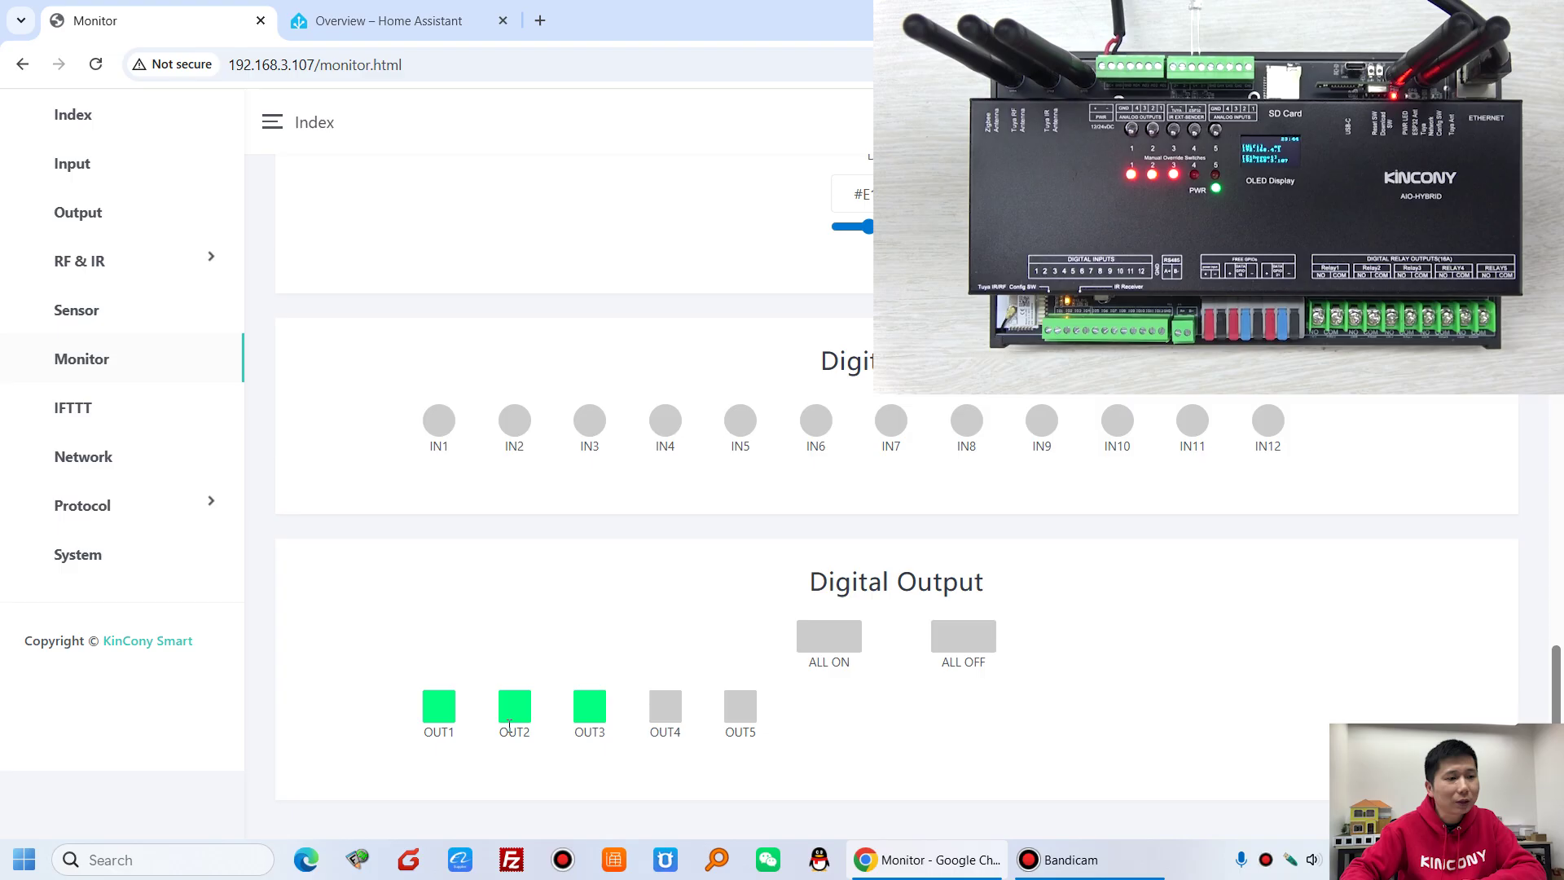
{"action": "left_click", "coordinate": [589, 706]}
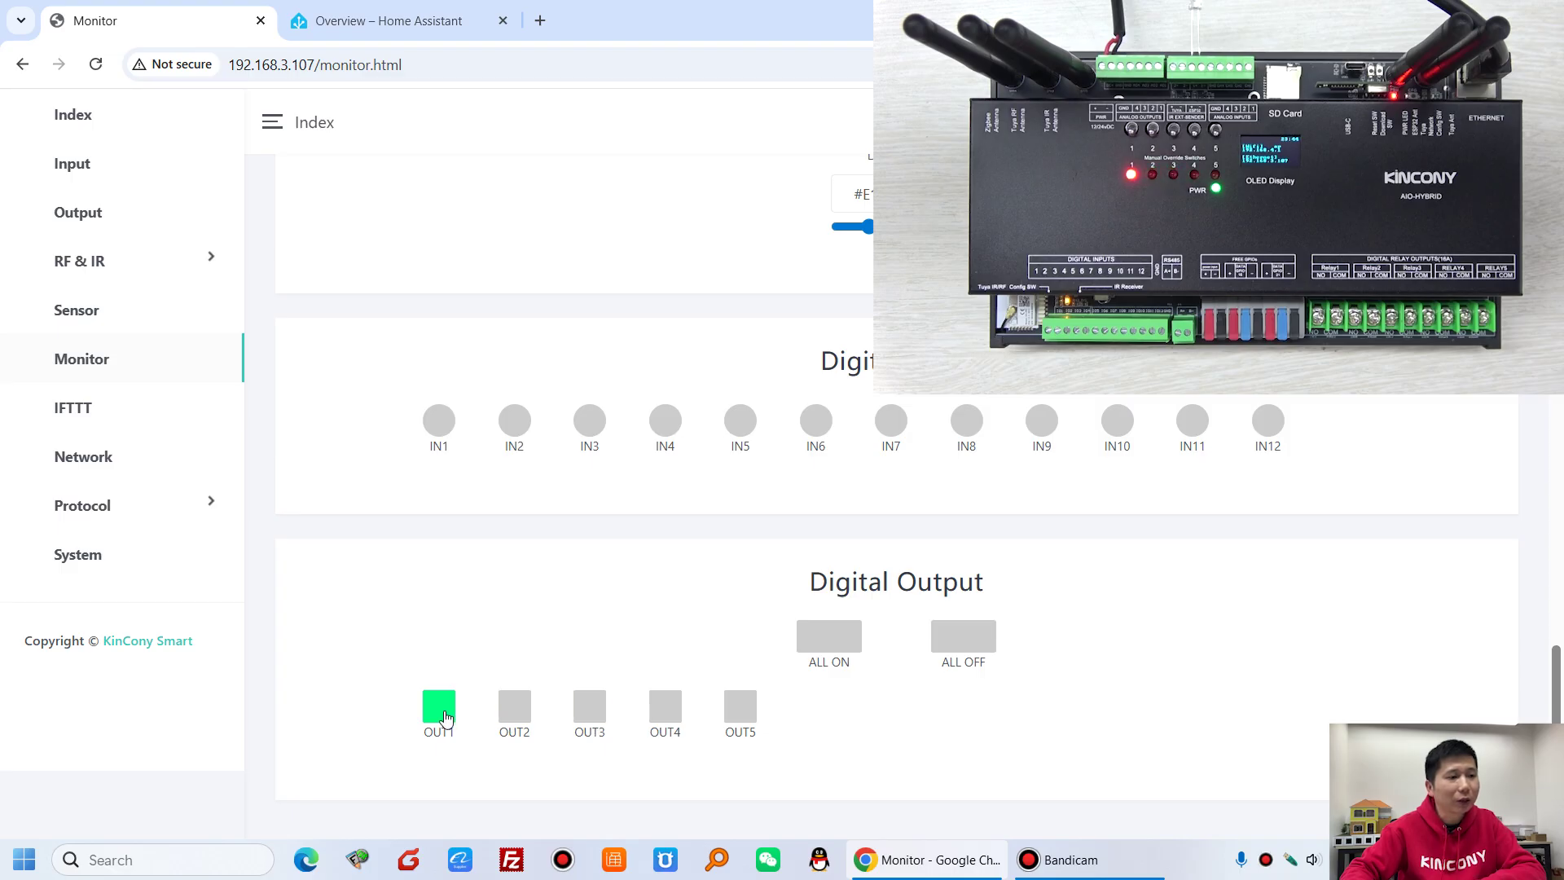
{"action": "left_click", "coordinate": [445, 716]}
{"action": "scroll", "coordinate": [501, 544], "scroll_direction": "up", "scroll_amount": 15}
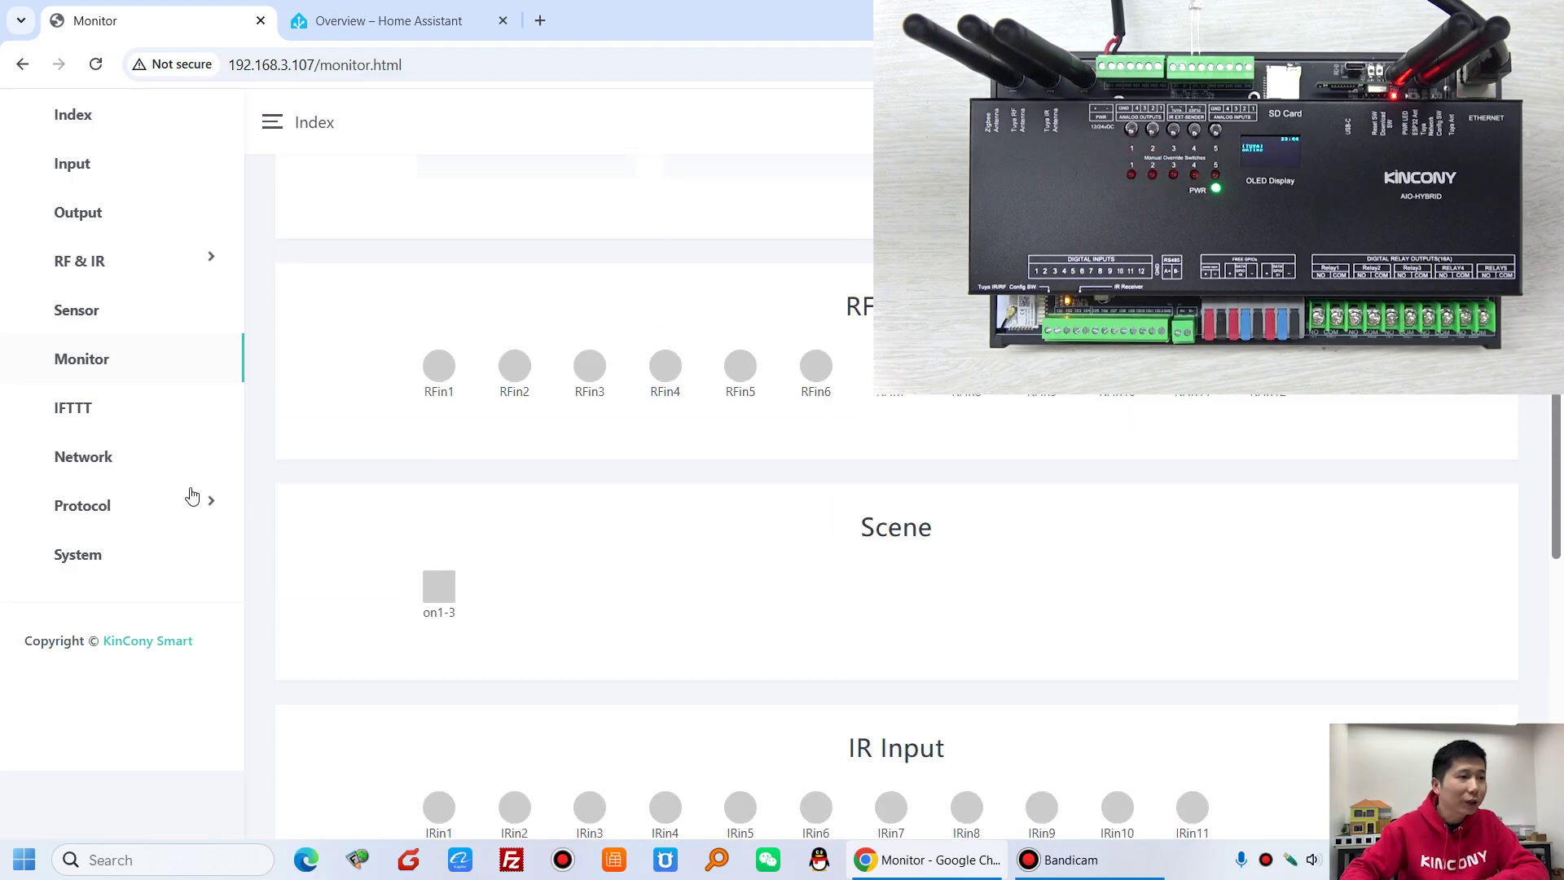
Edit IFTTT rule 2, name it 'off1-3', and enable both the rule and scene mode.
{"action": "left_click", "coordinate": [106, 416]}
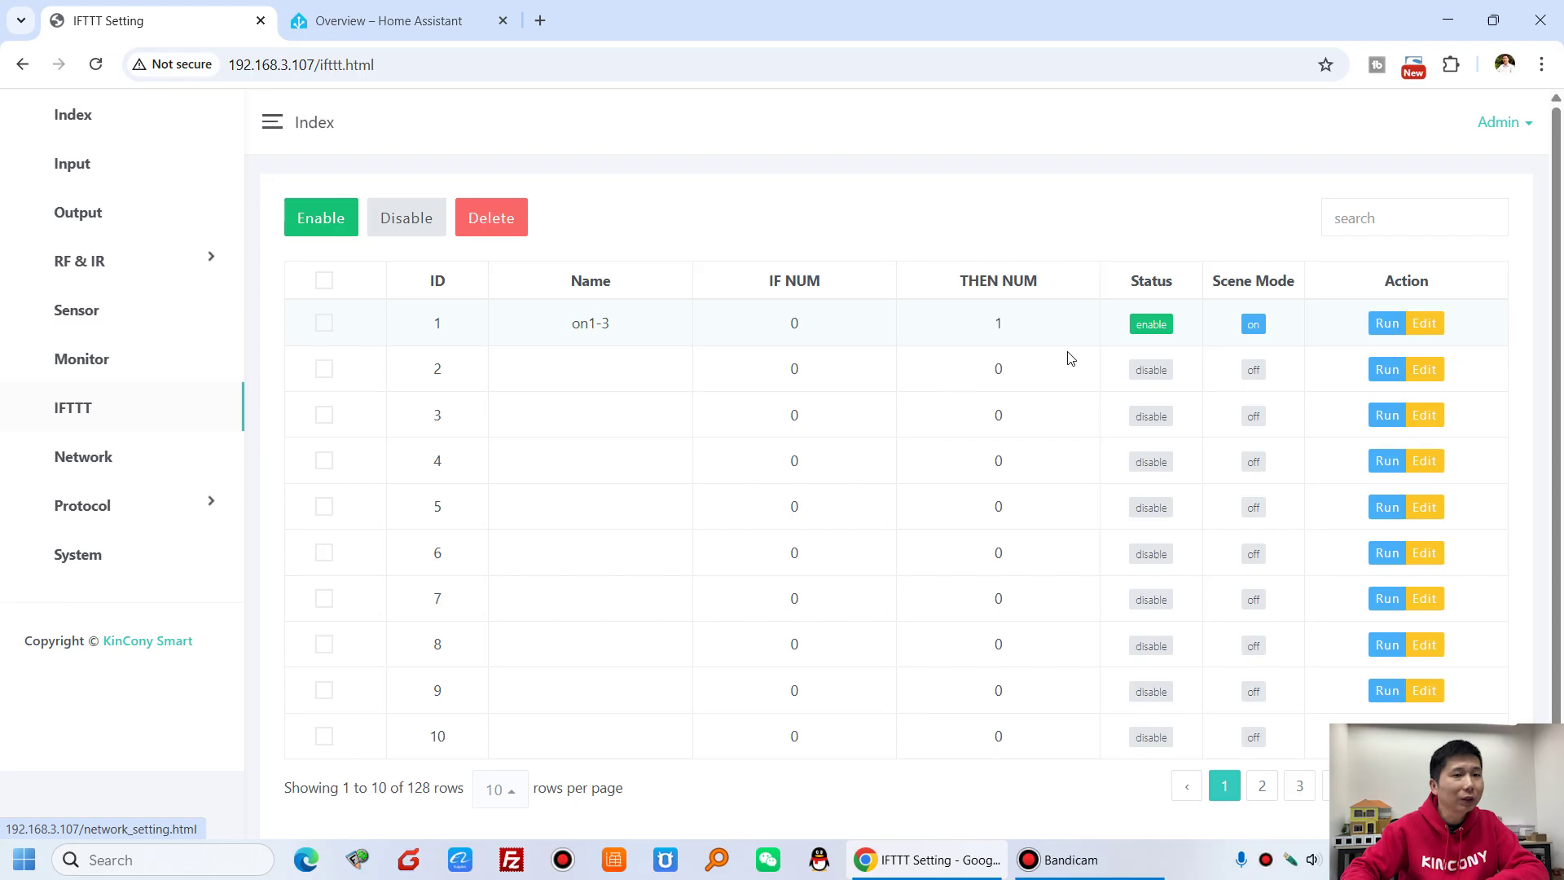
{"action": "left_click", "coordinate": [1436, 371]}
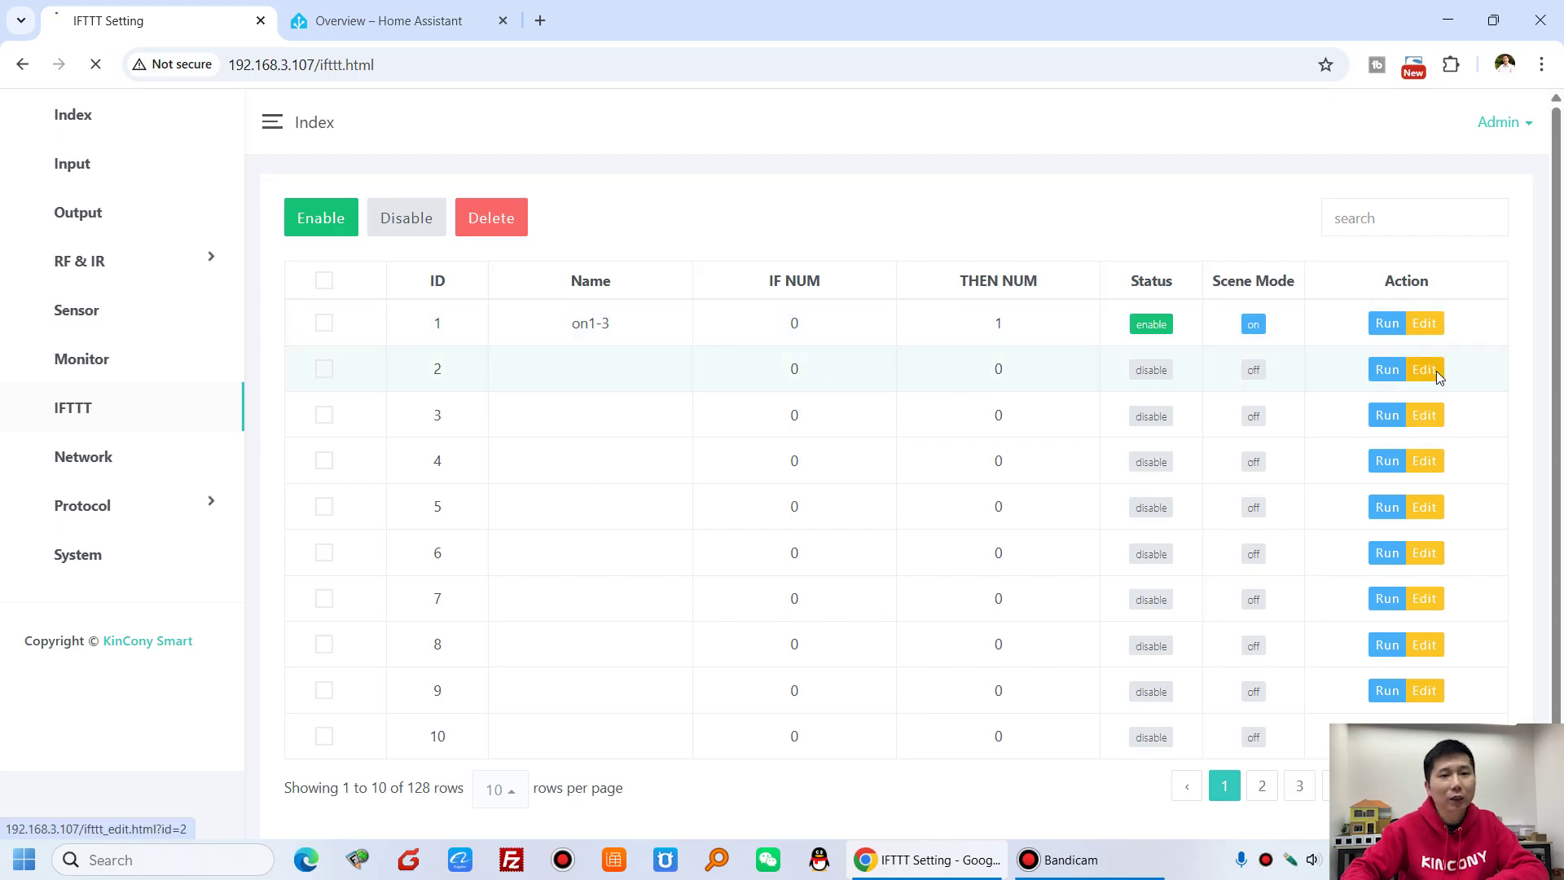
{"action": "left_click", "coordinate": [565, 370]}
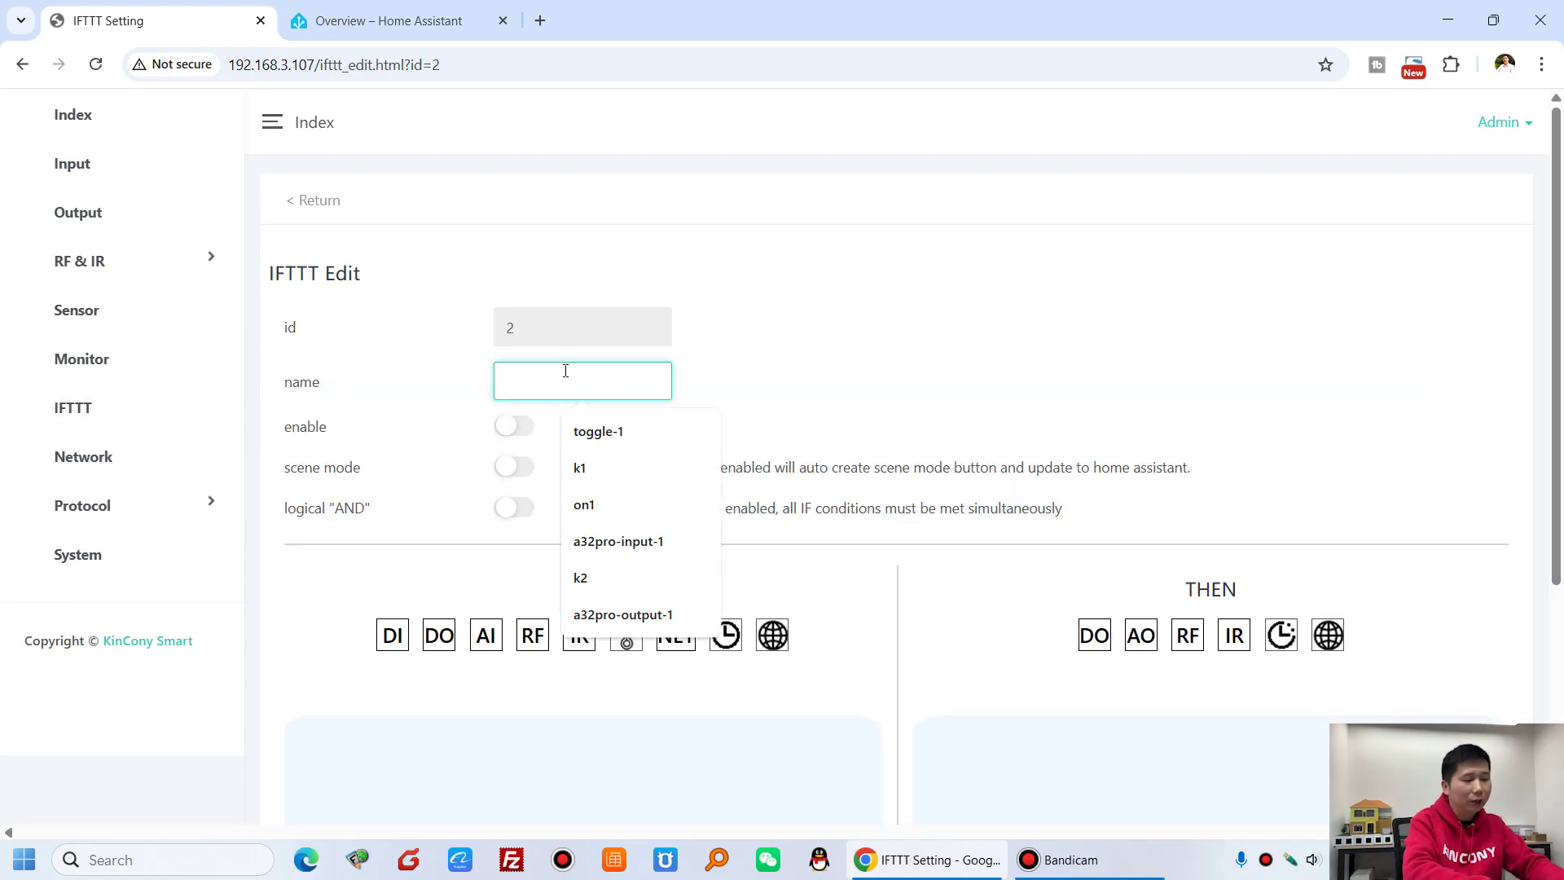
{"action": "type", "text": "off1-3"}
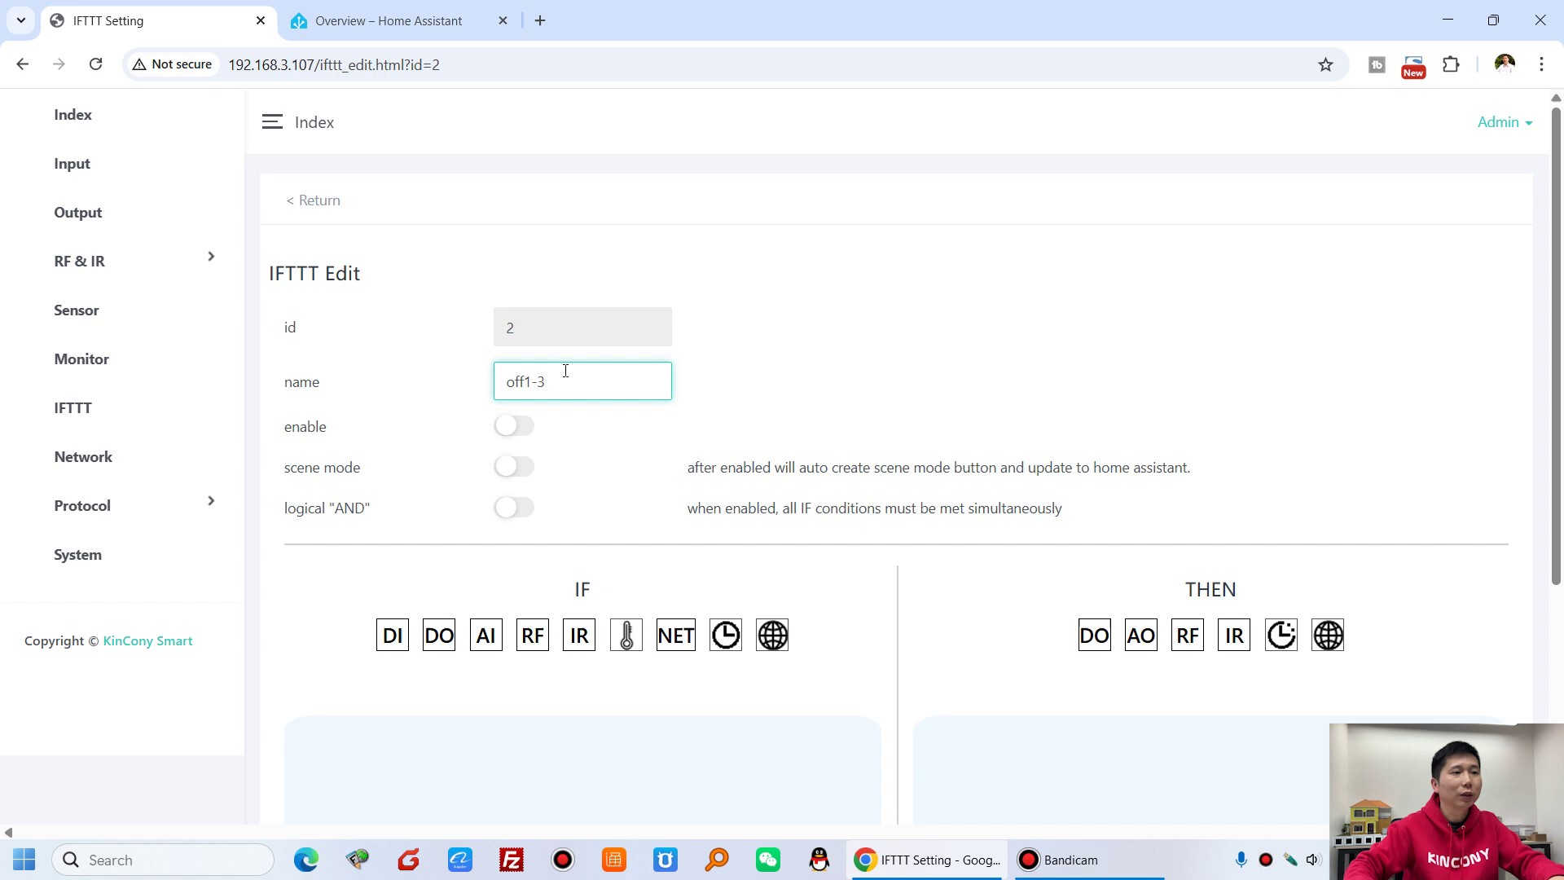
{"action": "left_click", "coordinate": [517, 432]}
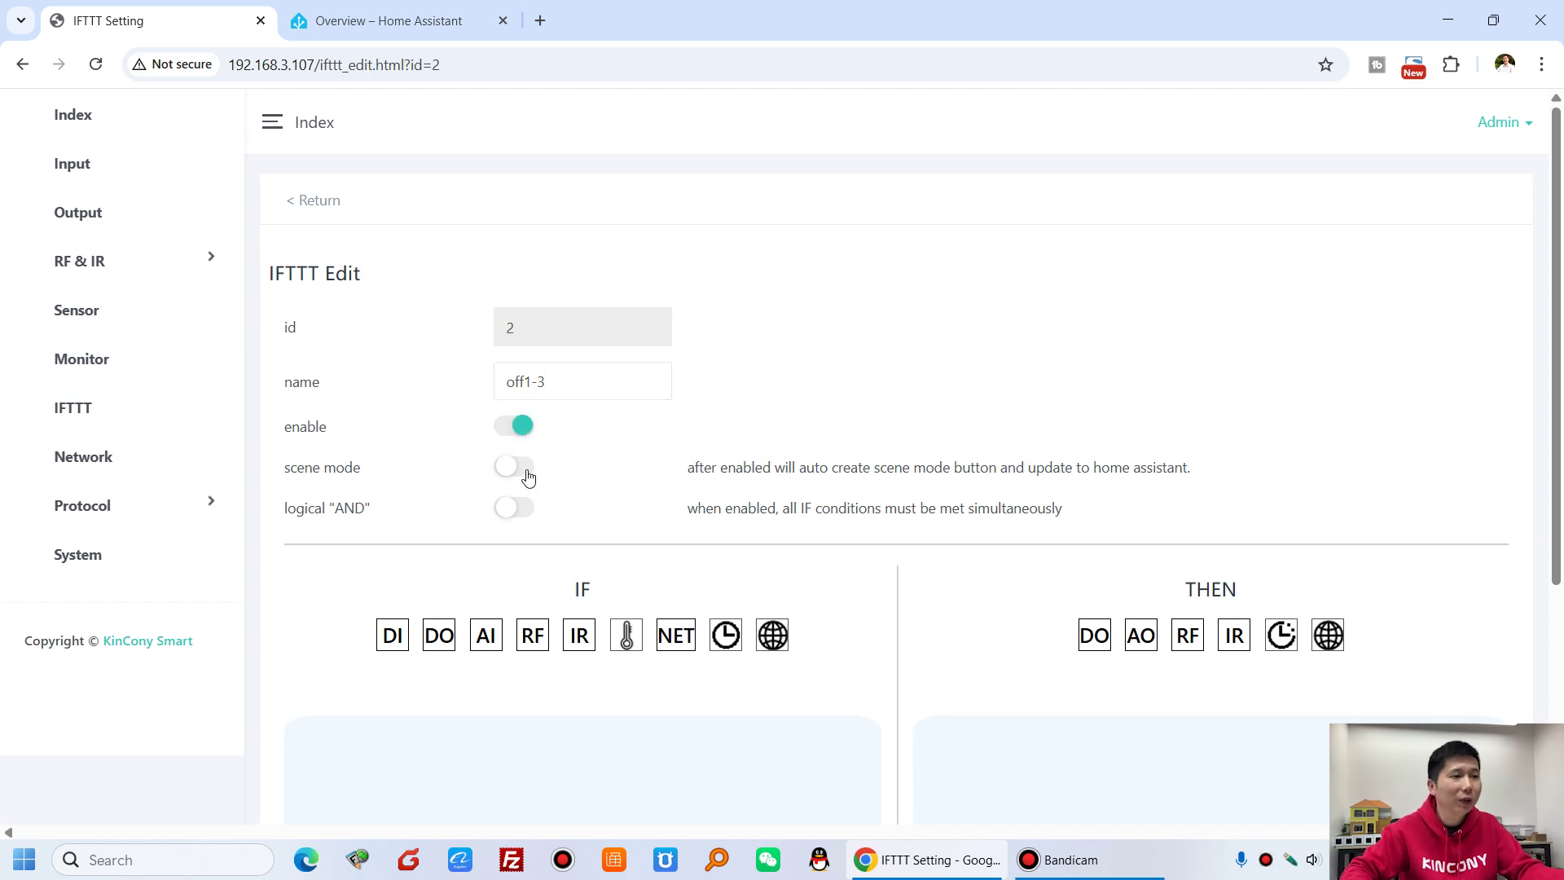
{"action": "left_click", "coordinate": [513, 468]}
{"action": "scroll", "coordinate": [765, 391], "scroll_direction": "down", "scroll_amount": 3}
Add a Digital Output action with outputs 1-3 set to Off.
{"action": "left_click", "coordinate": [1095, 439]}
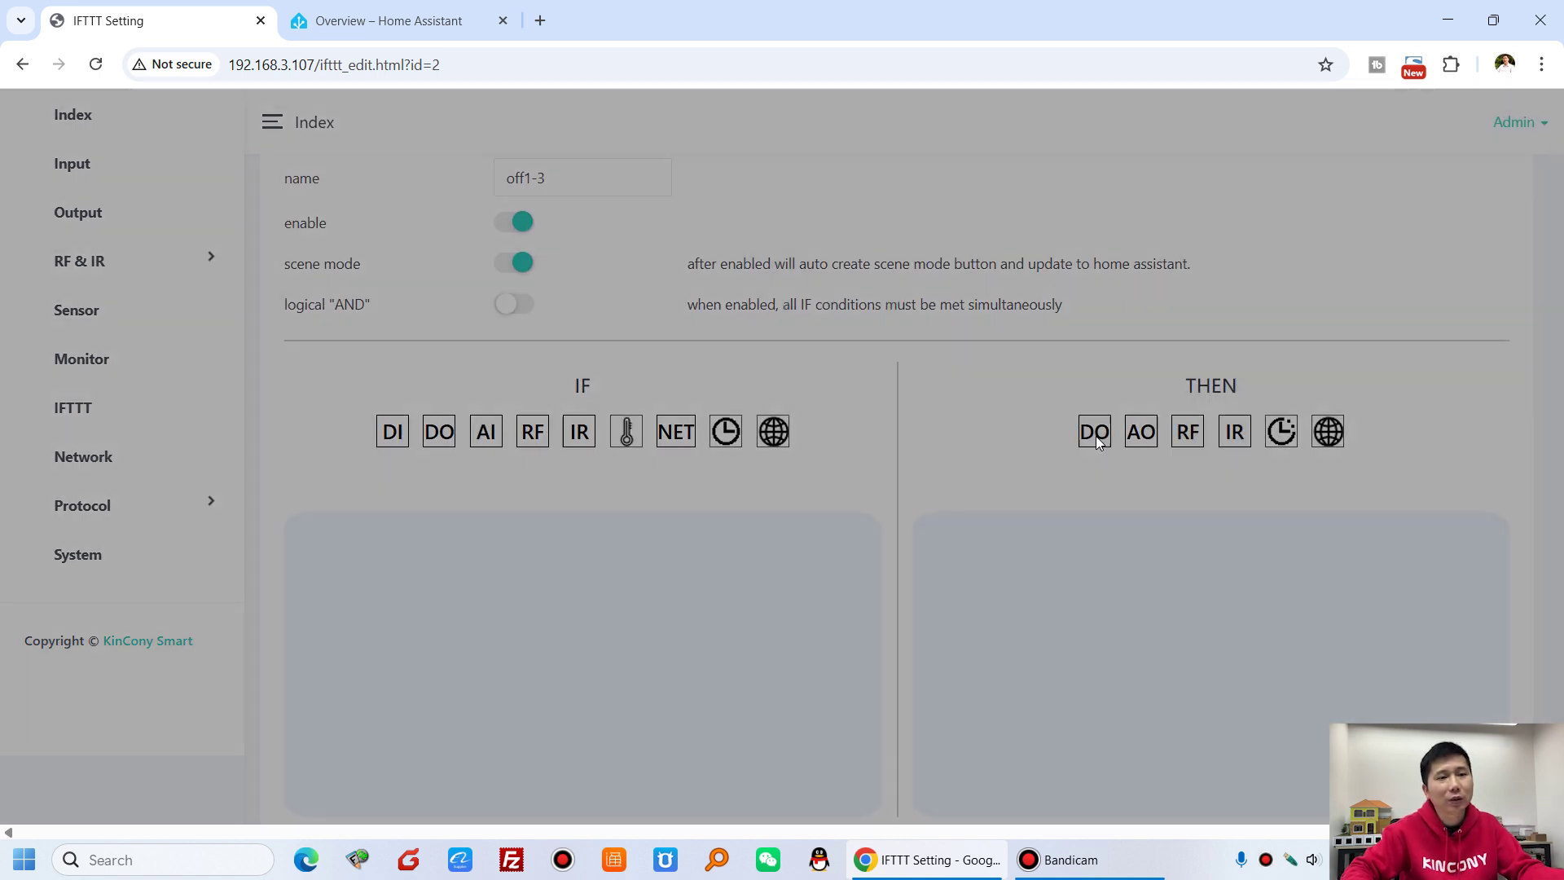
{"action": "double_click", "coordinate": [458, 265]}
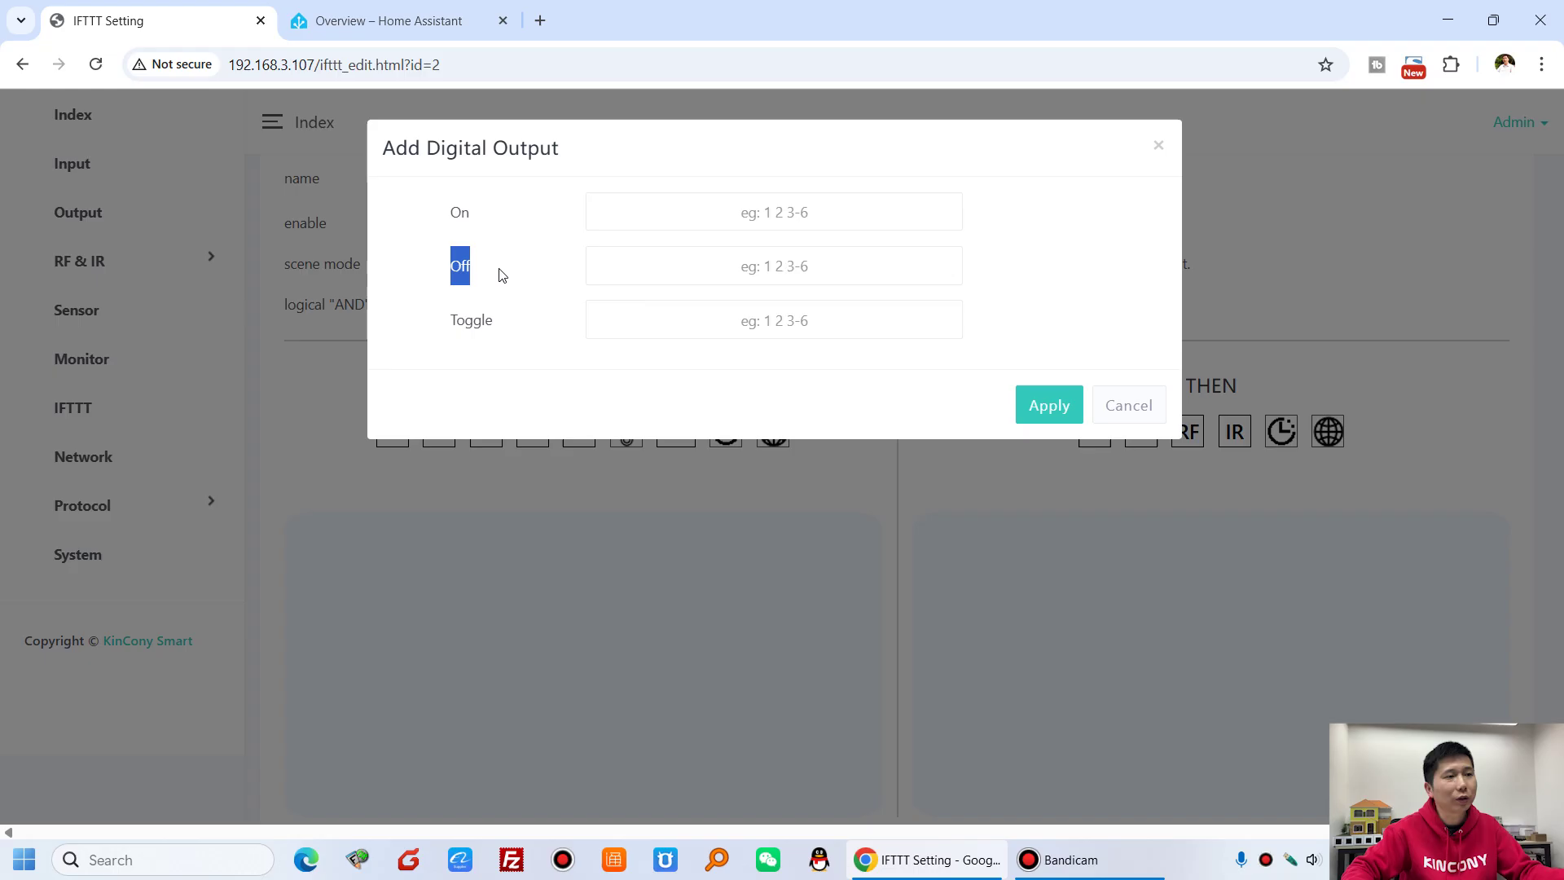
{"action": "left_click", "coordinate": [744, 277]}
{"action": "type", "text": "1-"}
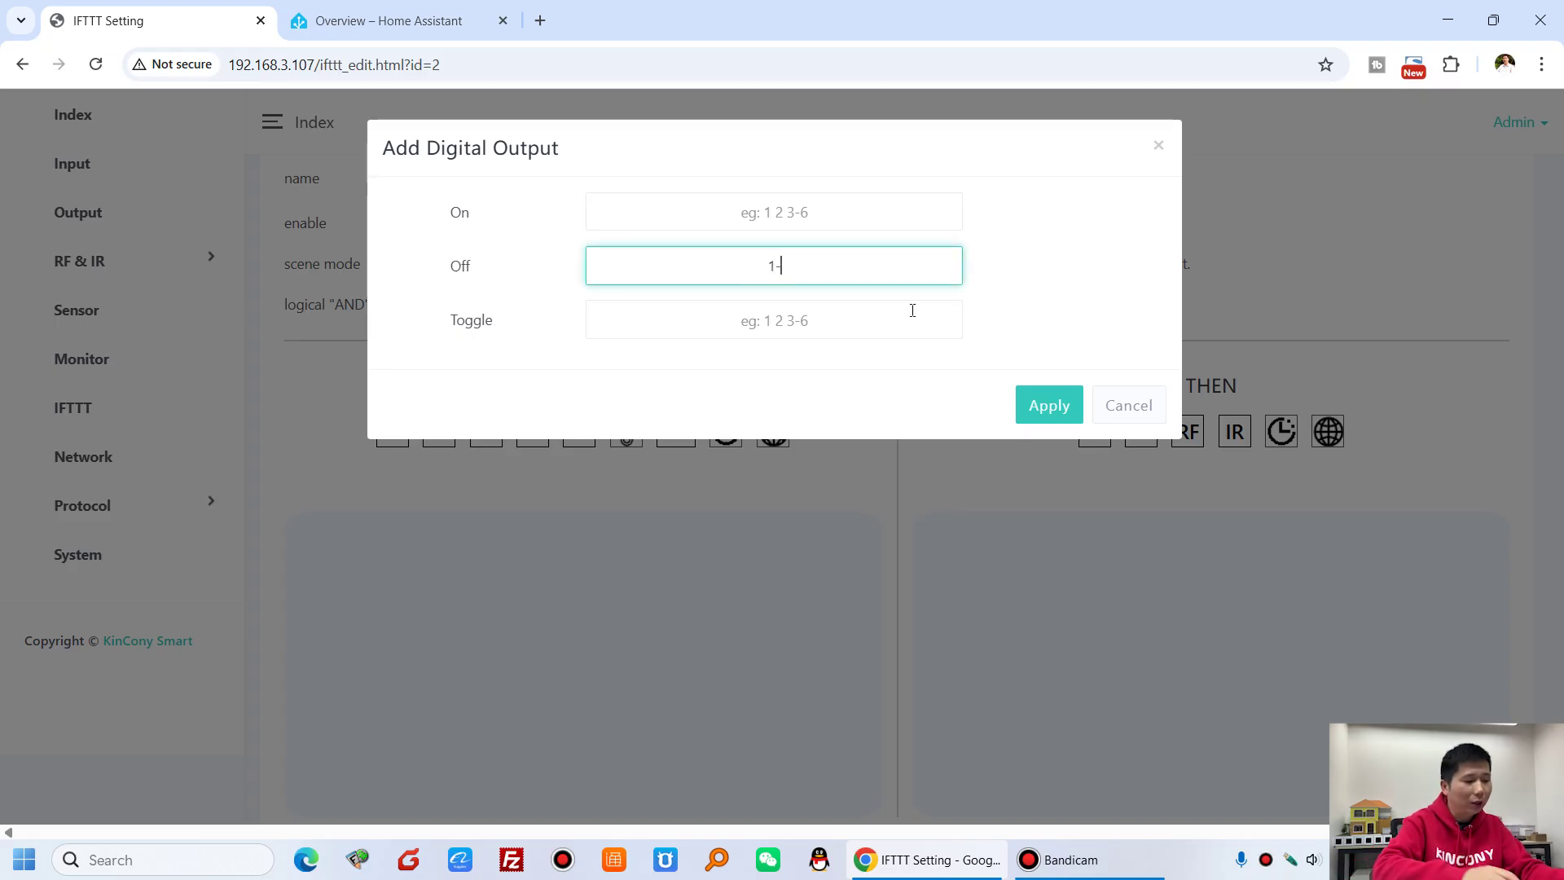
{"action": "type", "text": "3"}
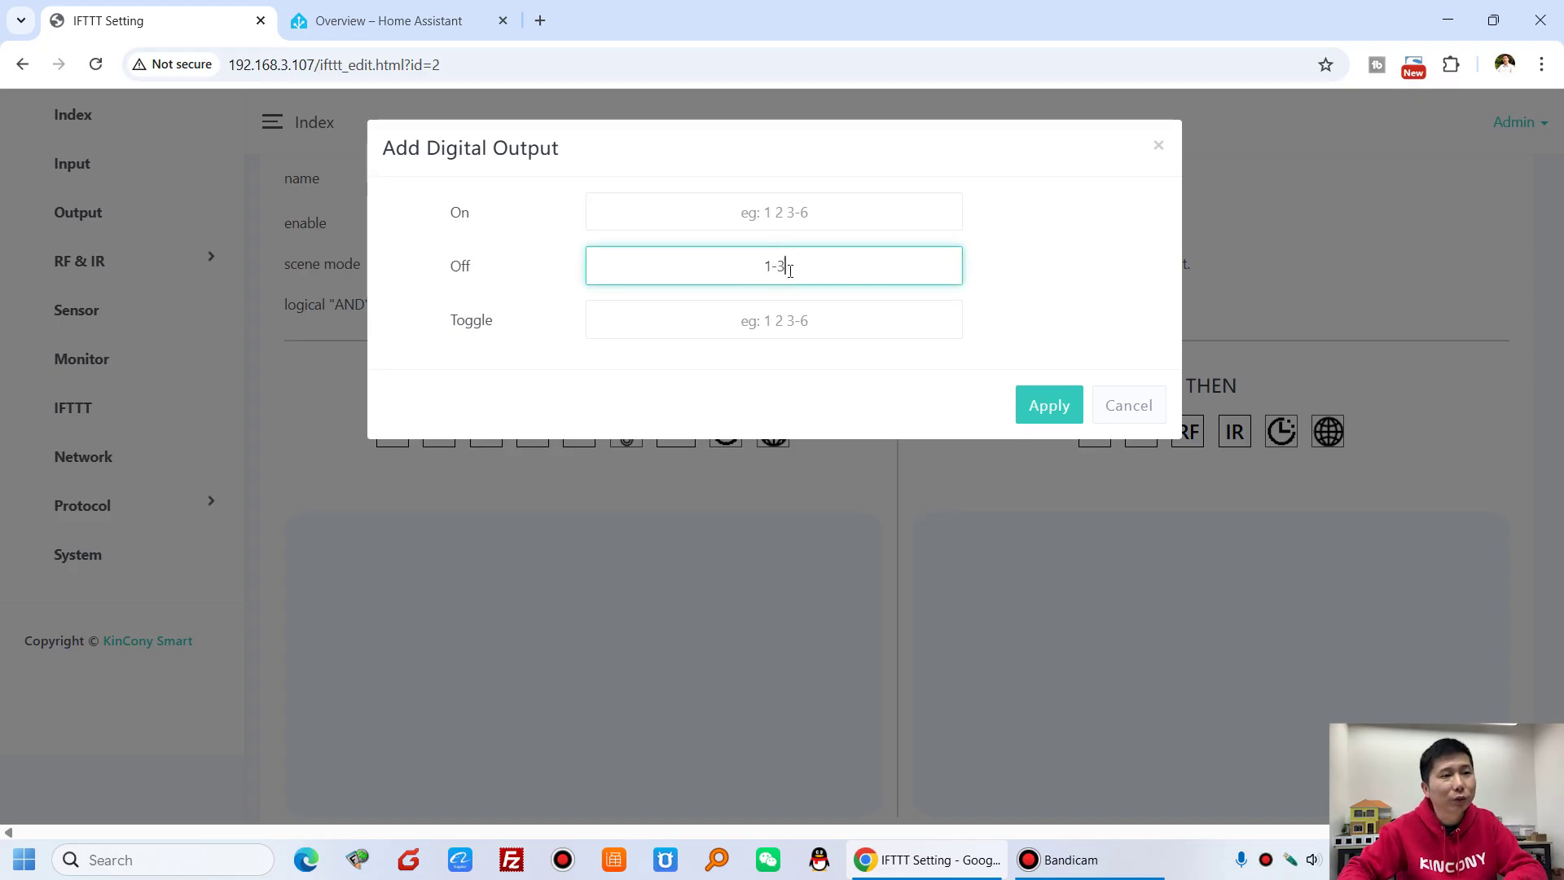
{"action": "left_click", "coordinate": [1076, 412]}
Save rule off1-3 and dismiss the save confirmation.
{"action": "scroll", "coordinate": [974, 717], "scroll_direction": "down", "scroll_amount": 2}
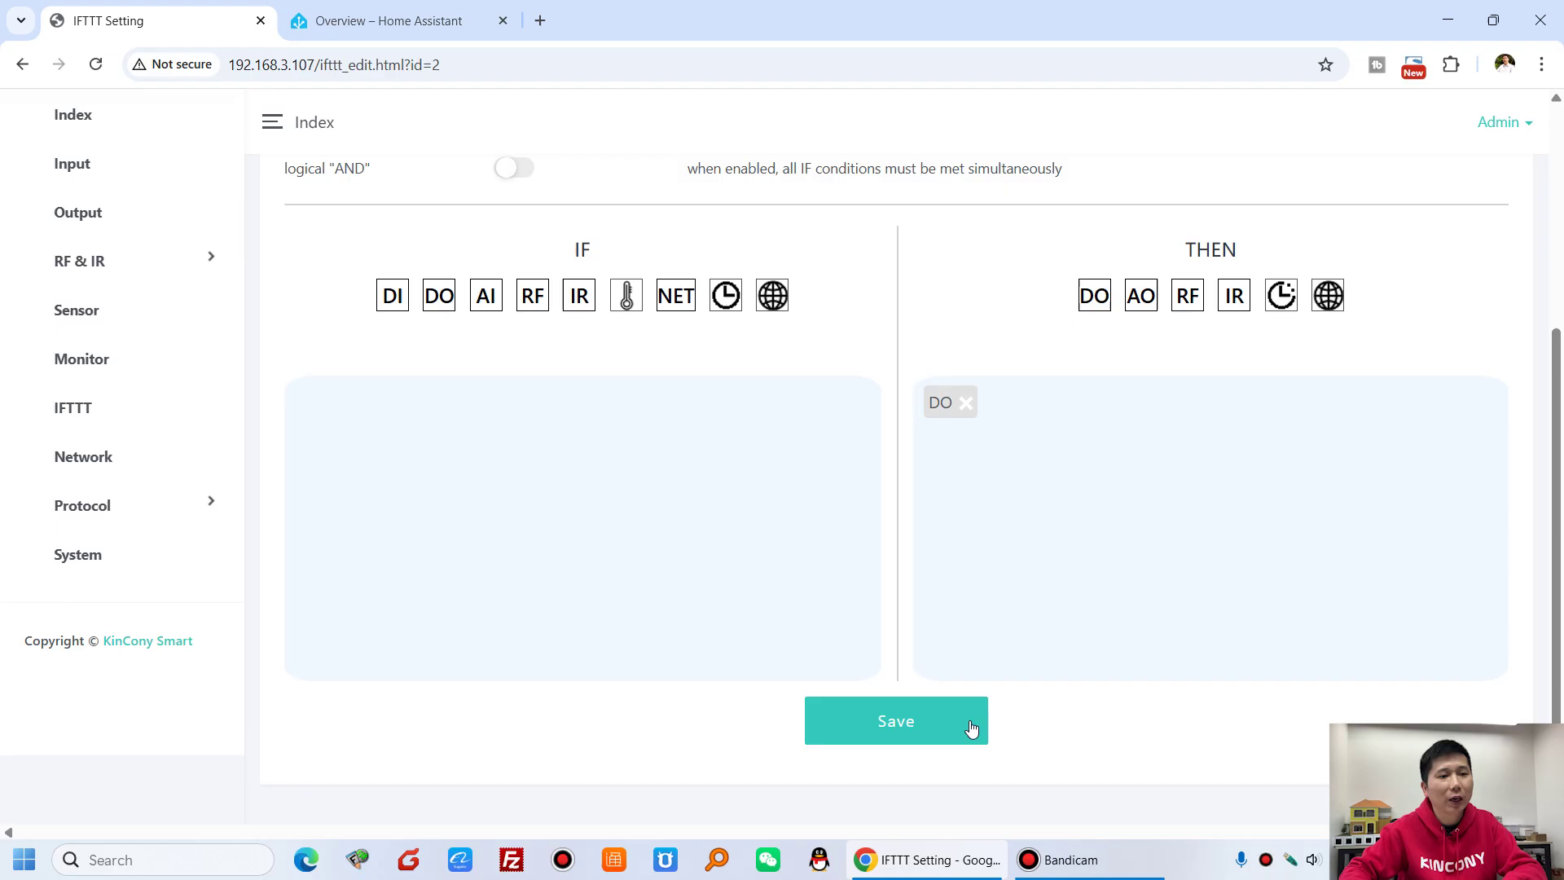
{"action": "left_click", "coordinate": [954, 729]}
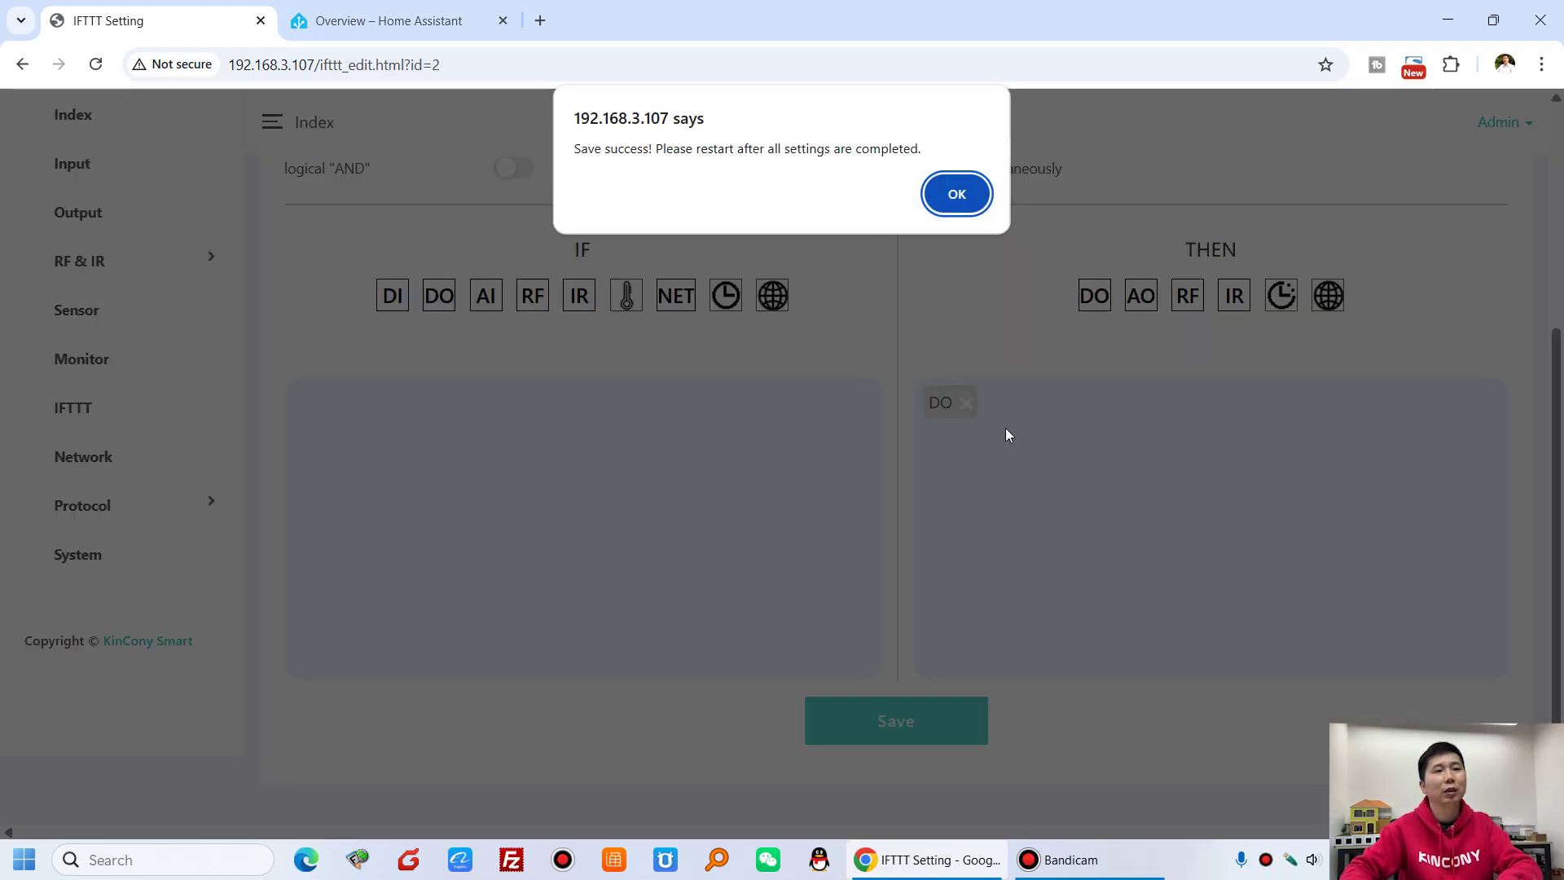
{"action": "left_click", "coordinate": [956, 196]}
{"action": "scroll", "coordinate": [1035, 394], "scroll_direction": "up", "scroll_amount": 5}
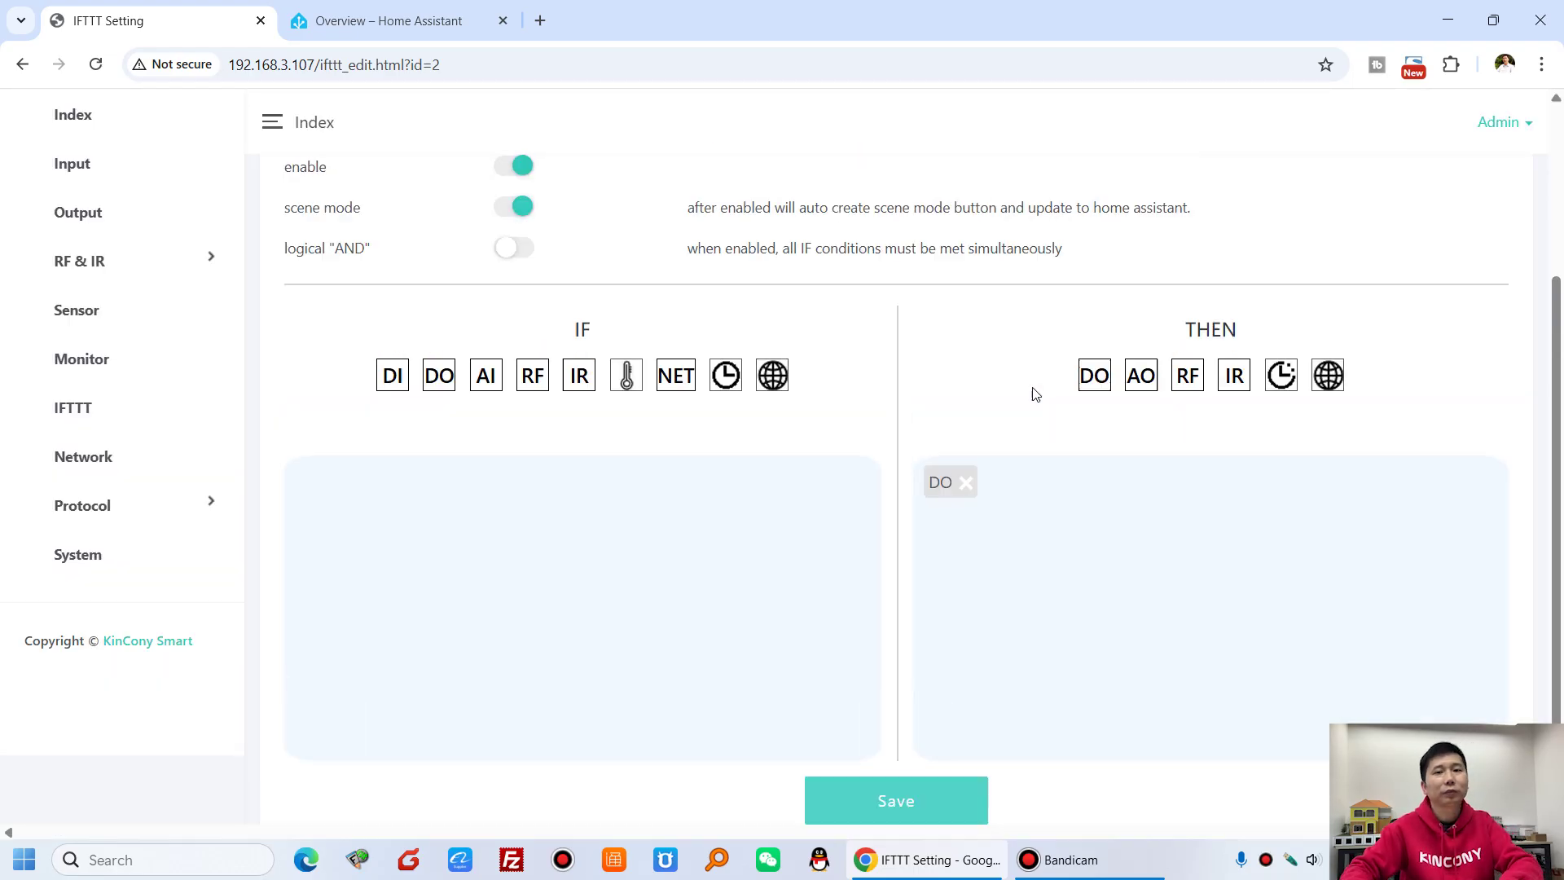
Go to the Monitor page's Scene section, where off1-3 now sits beside on1-3.
{"action": "left_click", "coordinate": [137, 371]}
{"action": "scroll", "coordinate": [769, 453], "scroll_direction": "down", "scroll_amount": 10}
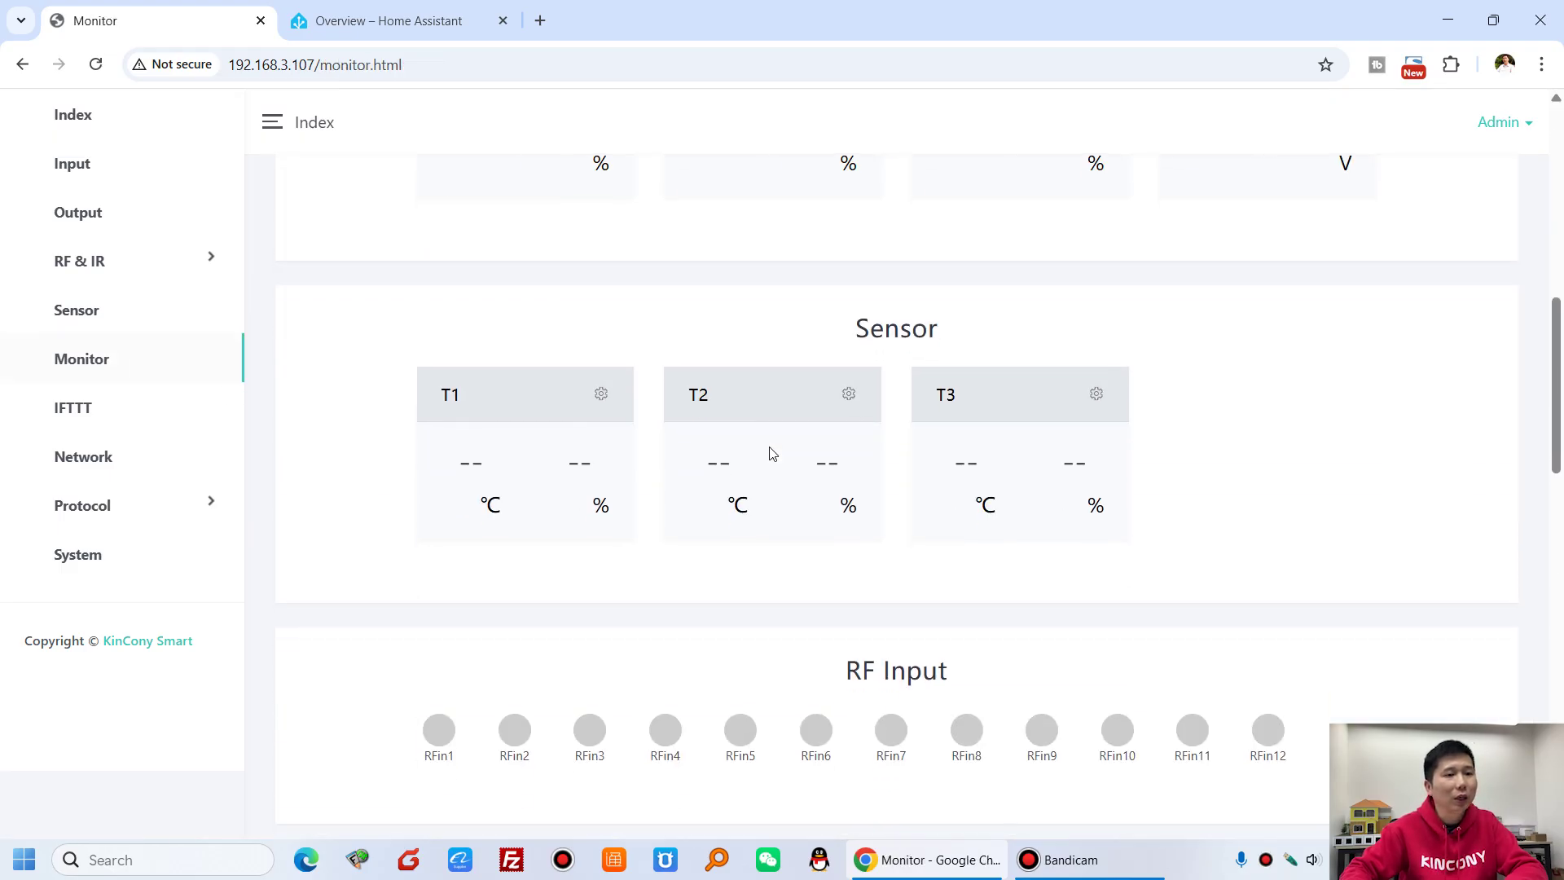
{"action": "scroll", "coordinate": [772, 454], "scroll_direction": "down", "scroll_amount": 5}
{"action": "left_click_drag", "start_coordinate": [494, 476], "coordinate": [539, 477]}
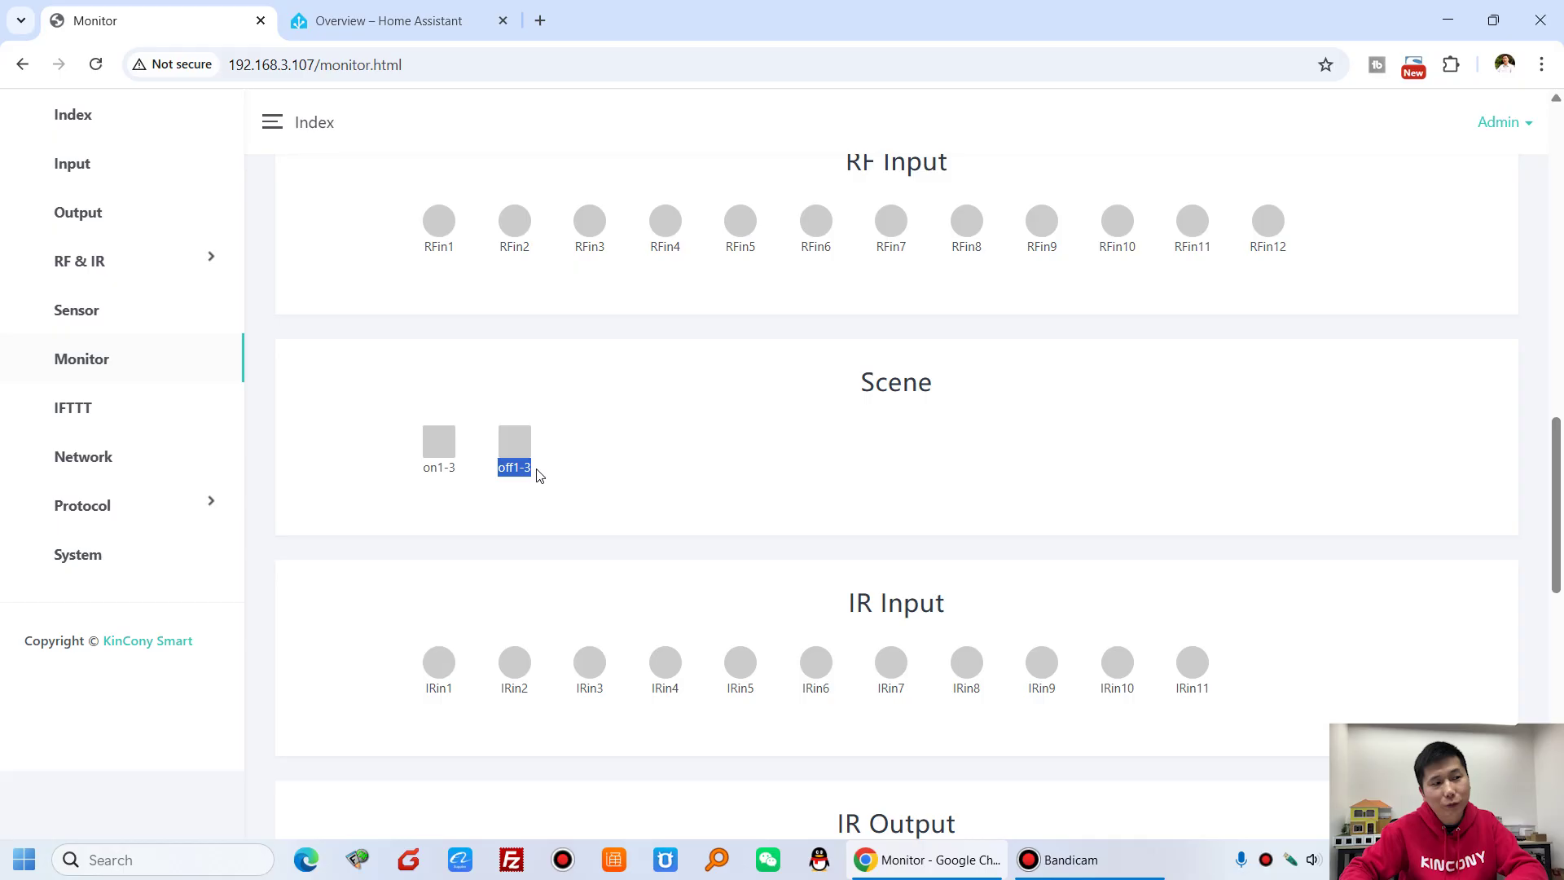
{"action": "left_click", "coordinate": [539, 474]}
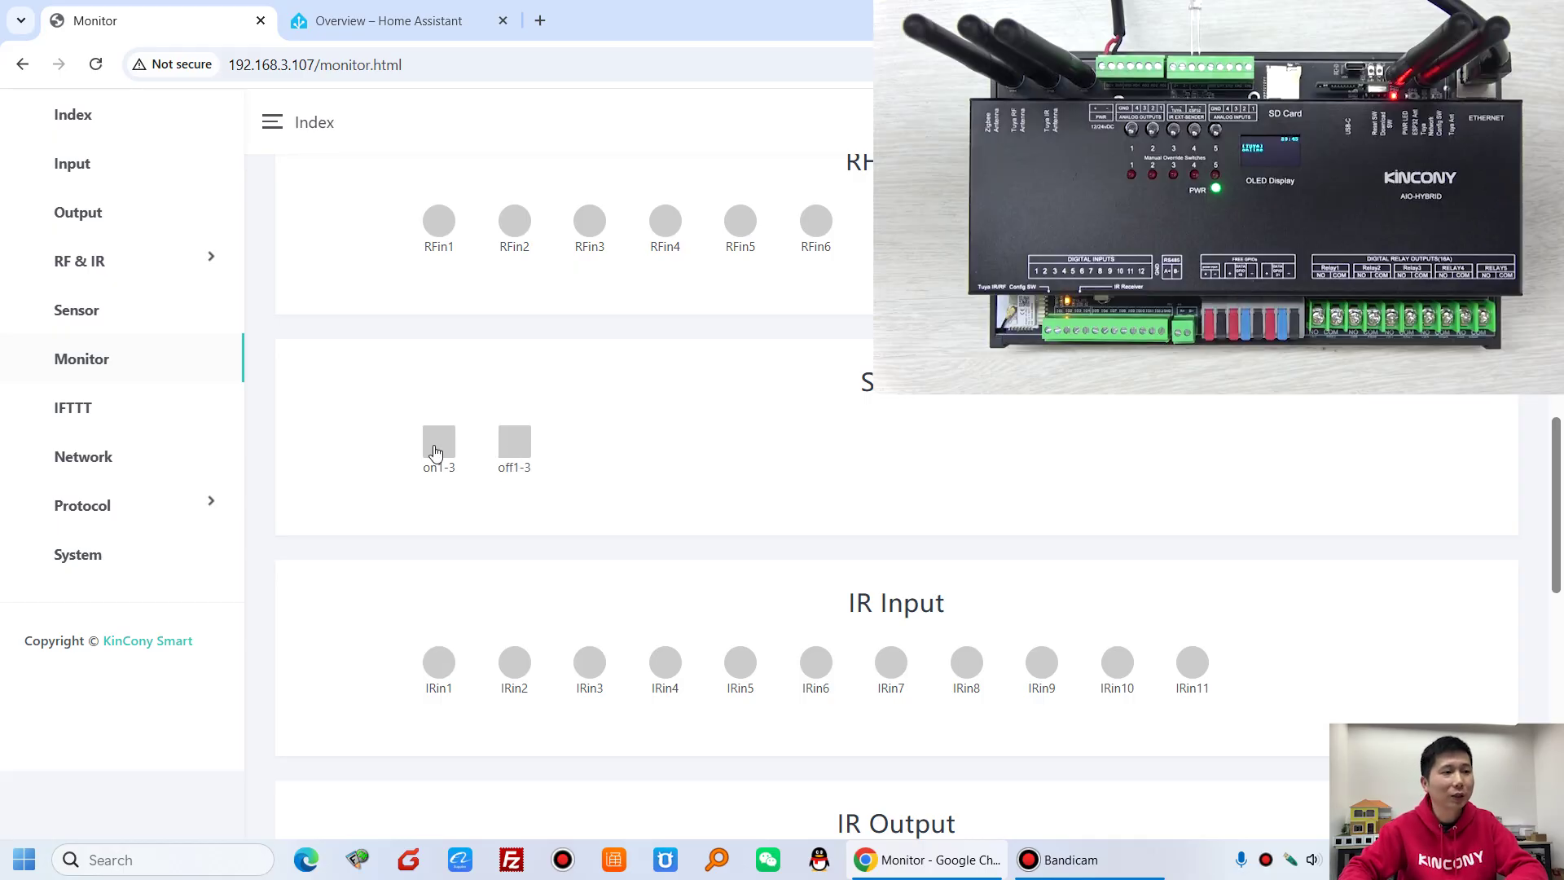
Run on1-3 then off1-3 twice, and check the Home Assistant overview before returning.
{"action": "left_click", "coordinate": [440, 452]}
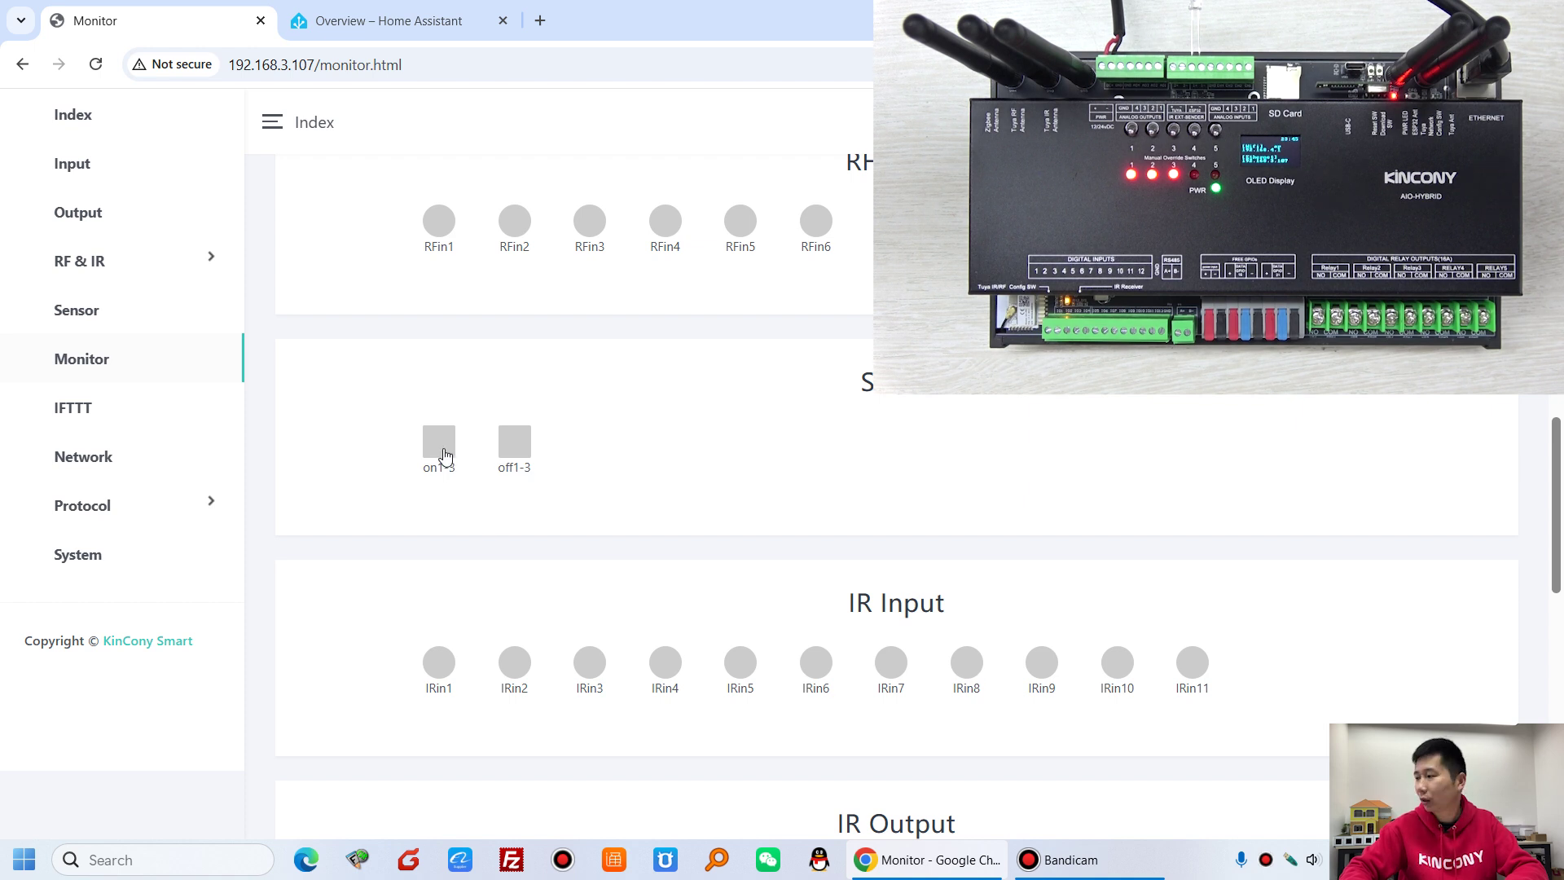
{"action": "left_click", "coordinate": [520, 453]}
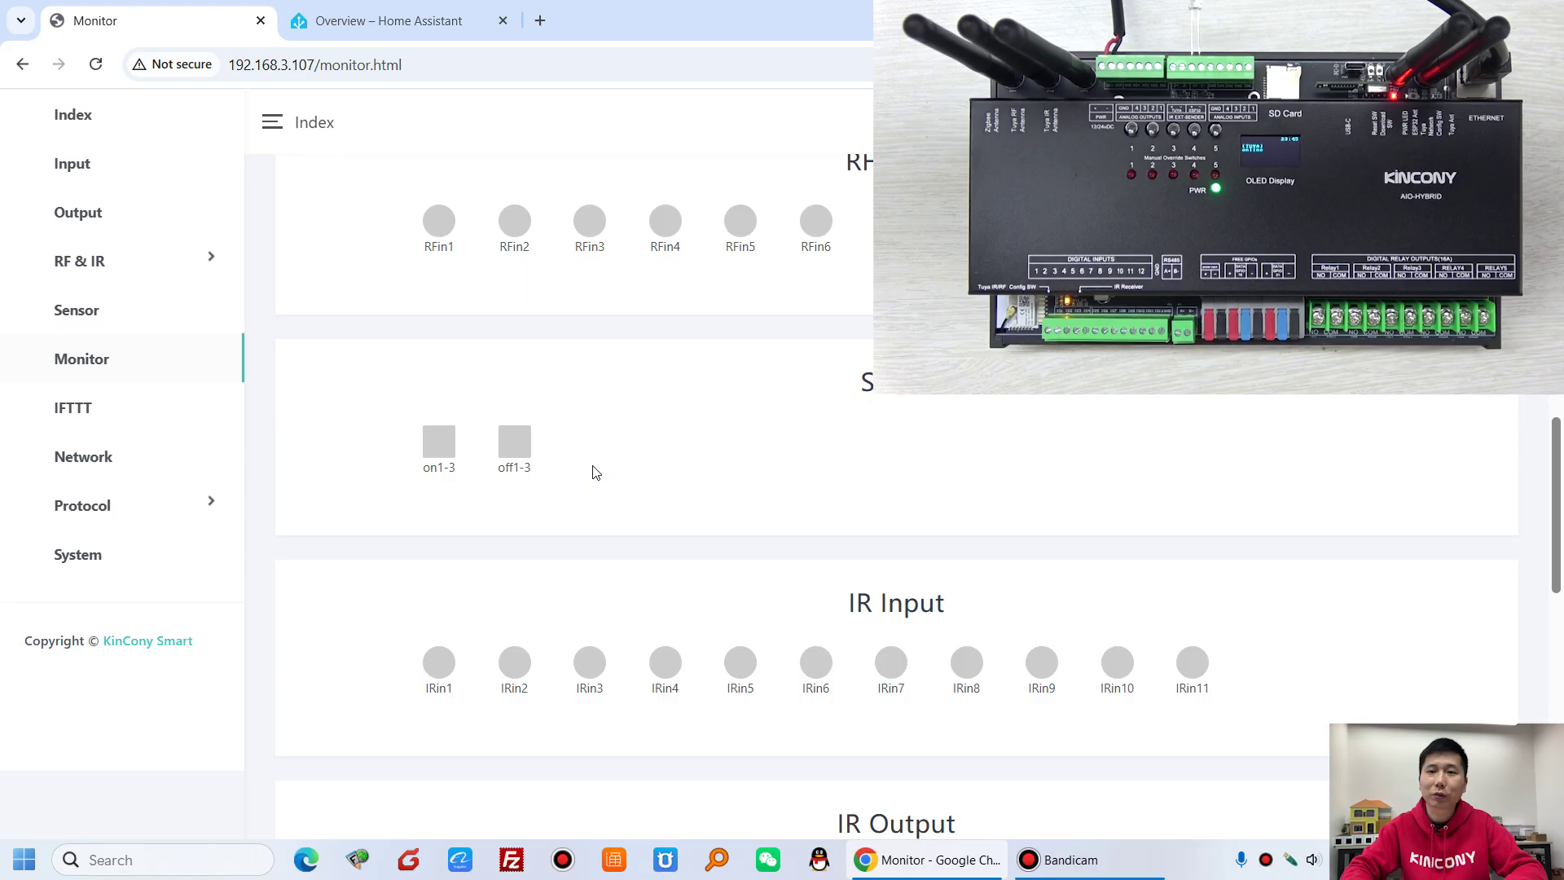
{"action": "left_click", "coordinate": [440, 449]}
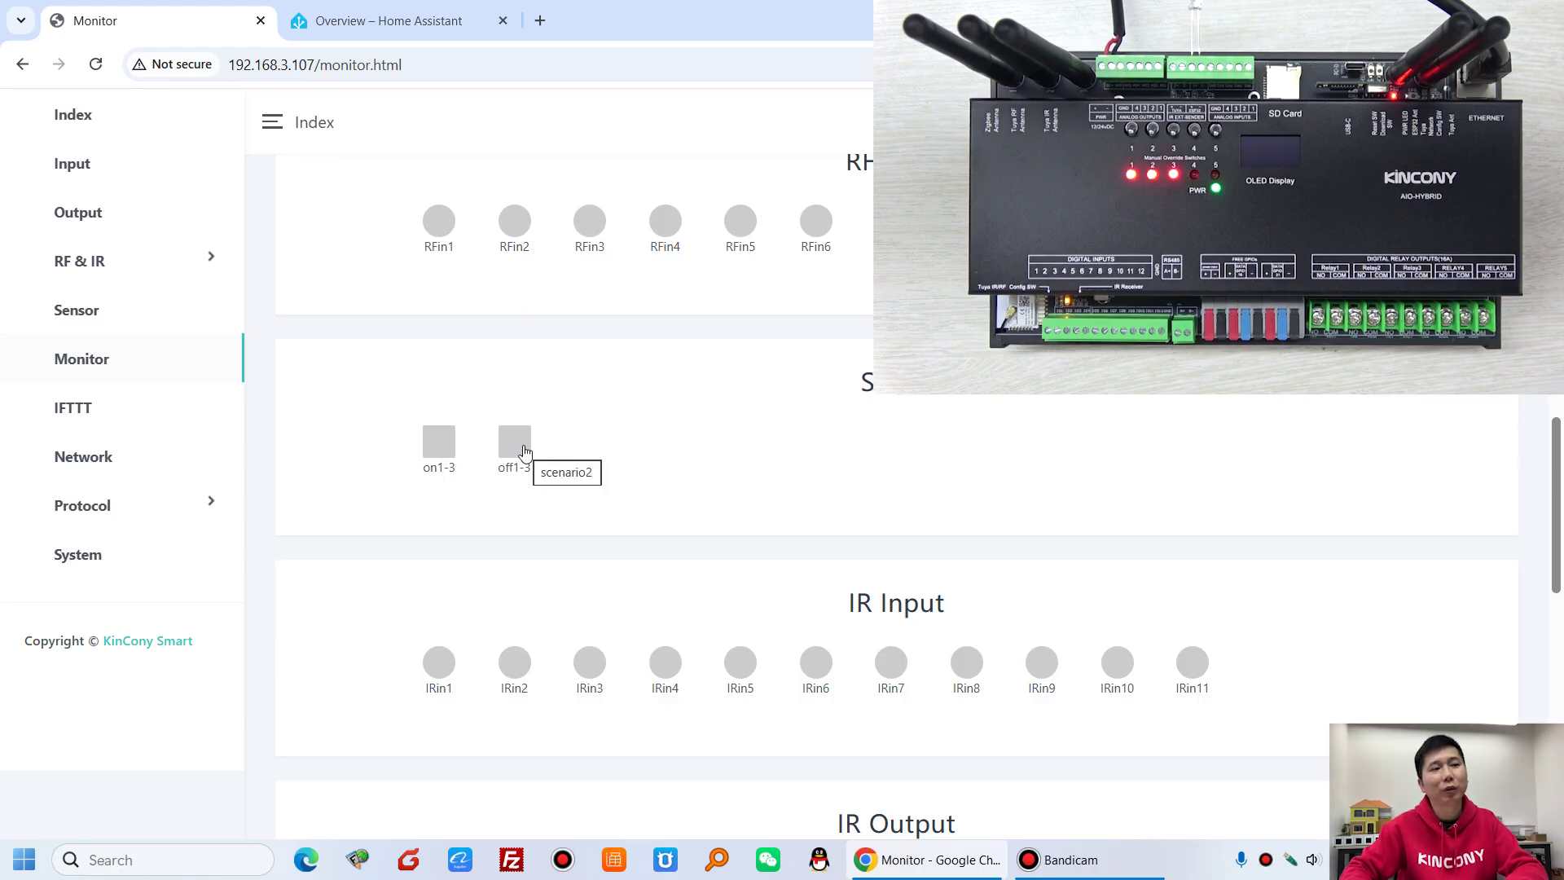
{"action": "left_click", "coordinate": [518, 448]}
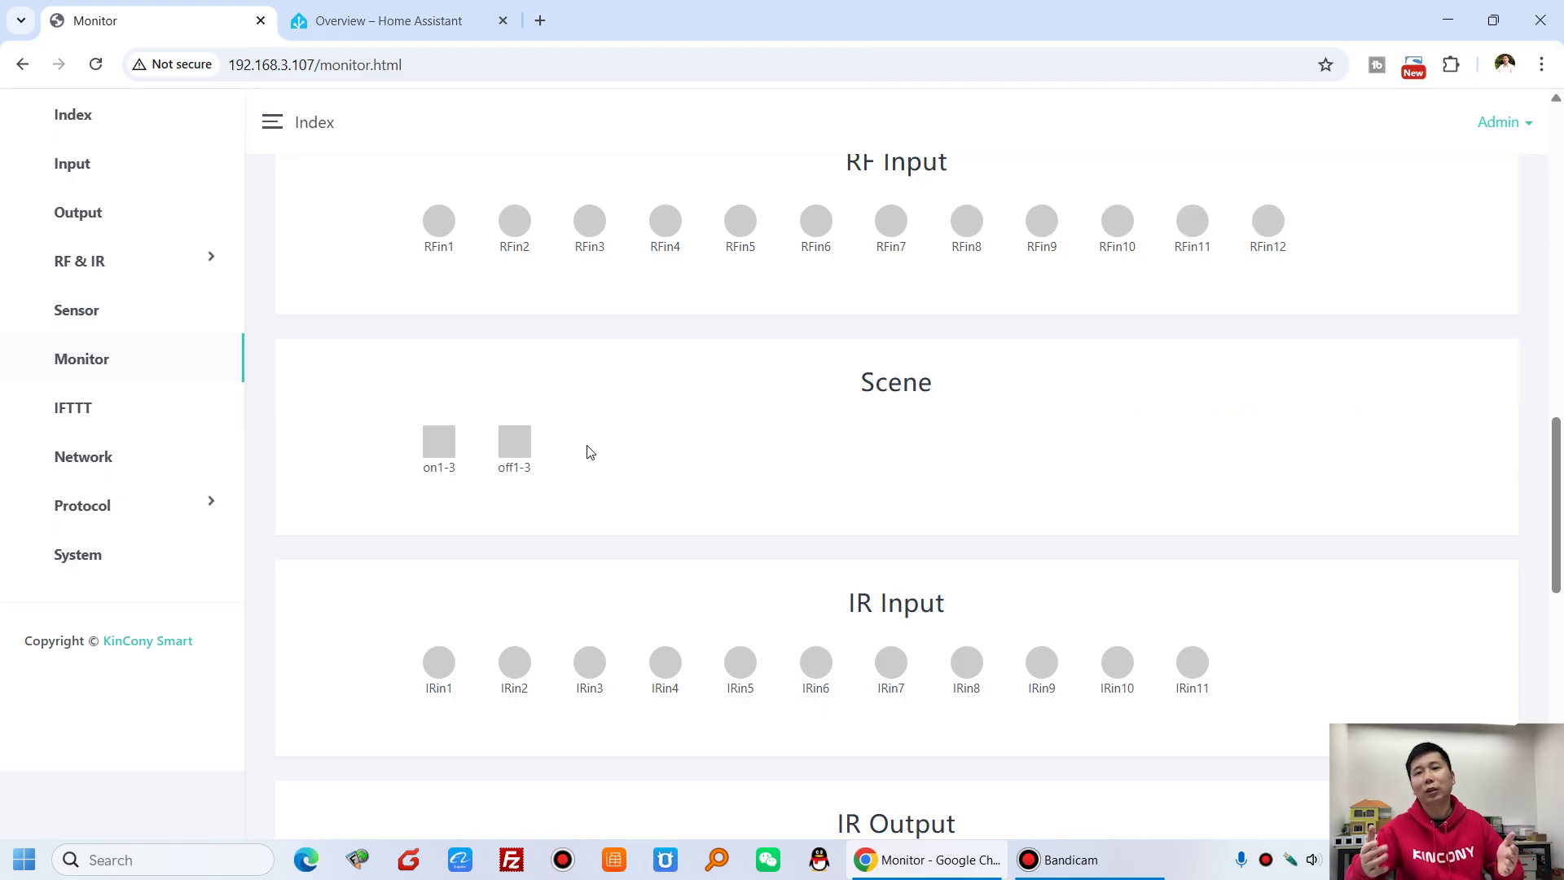
{"action": "scroll", "coordinate": [590, 451], "scroll_direction": "up", "scroll_amount": 5}
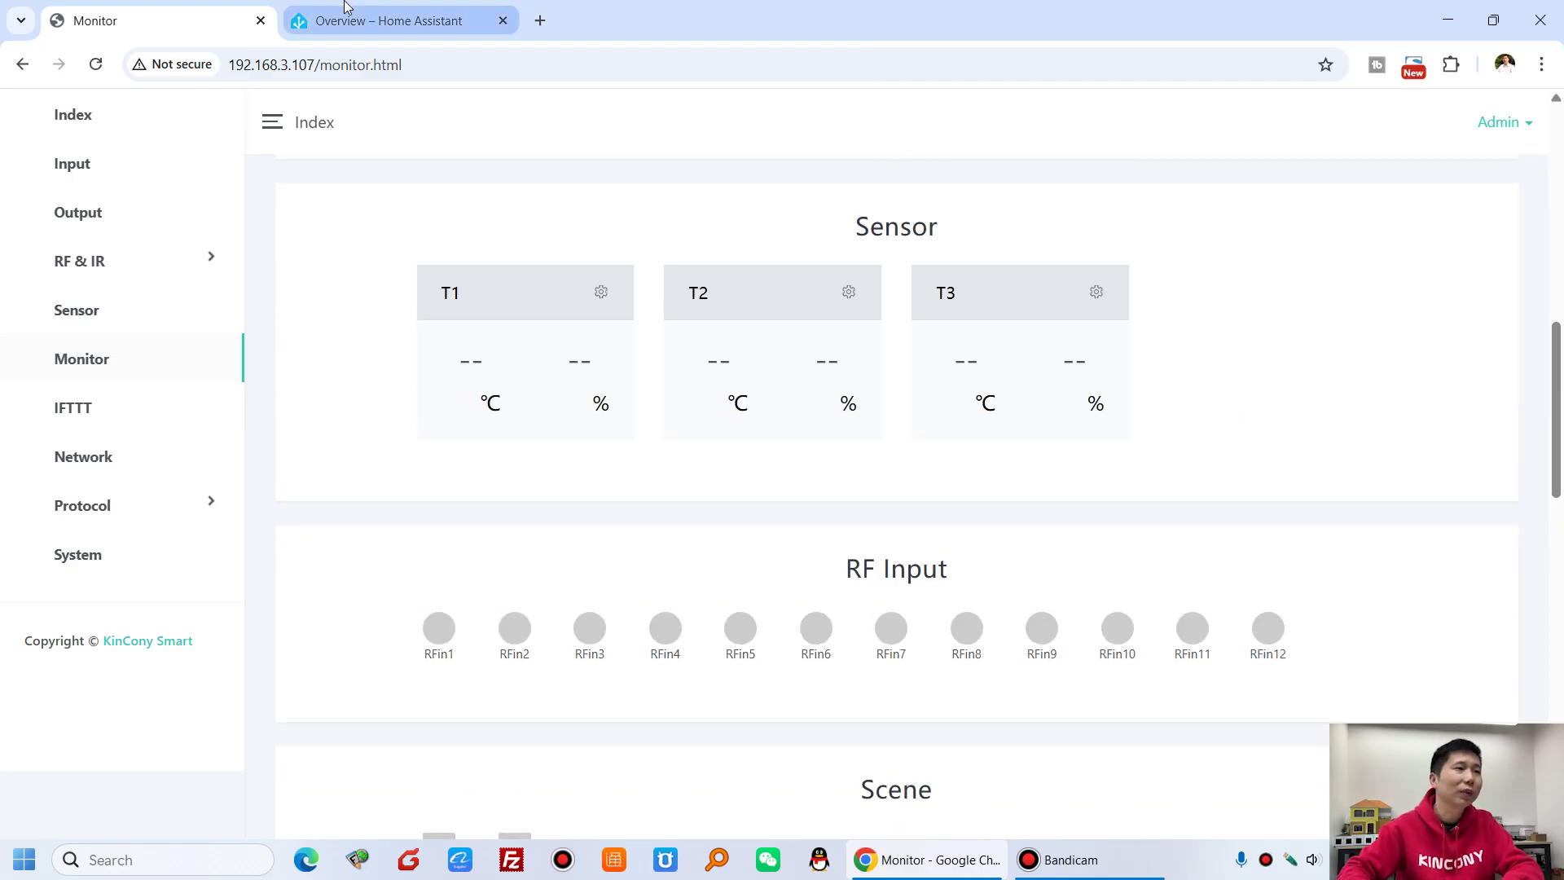
{"action": "left_click", "coordinate": [412, 25]}
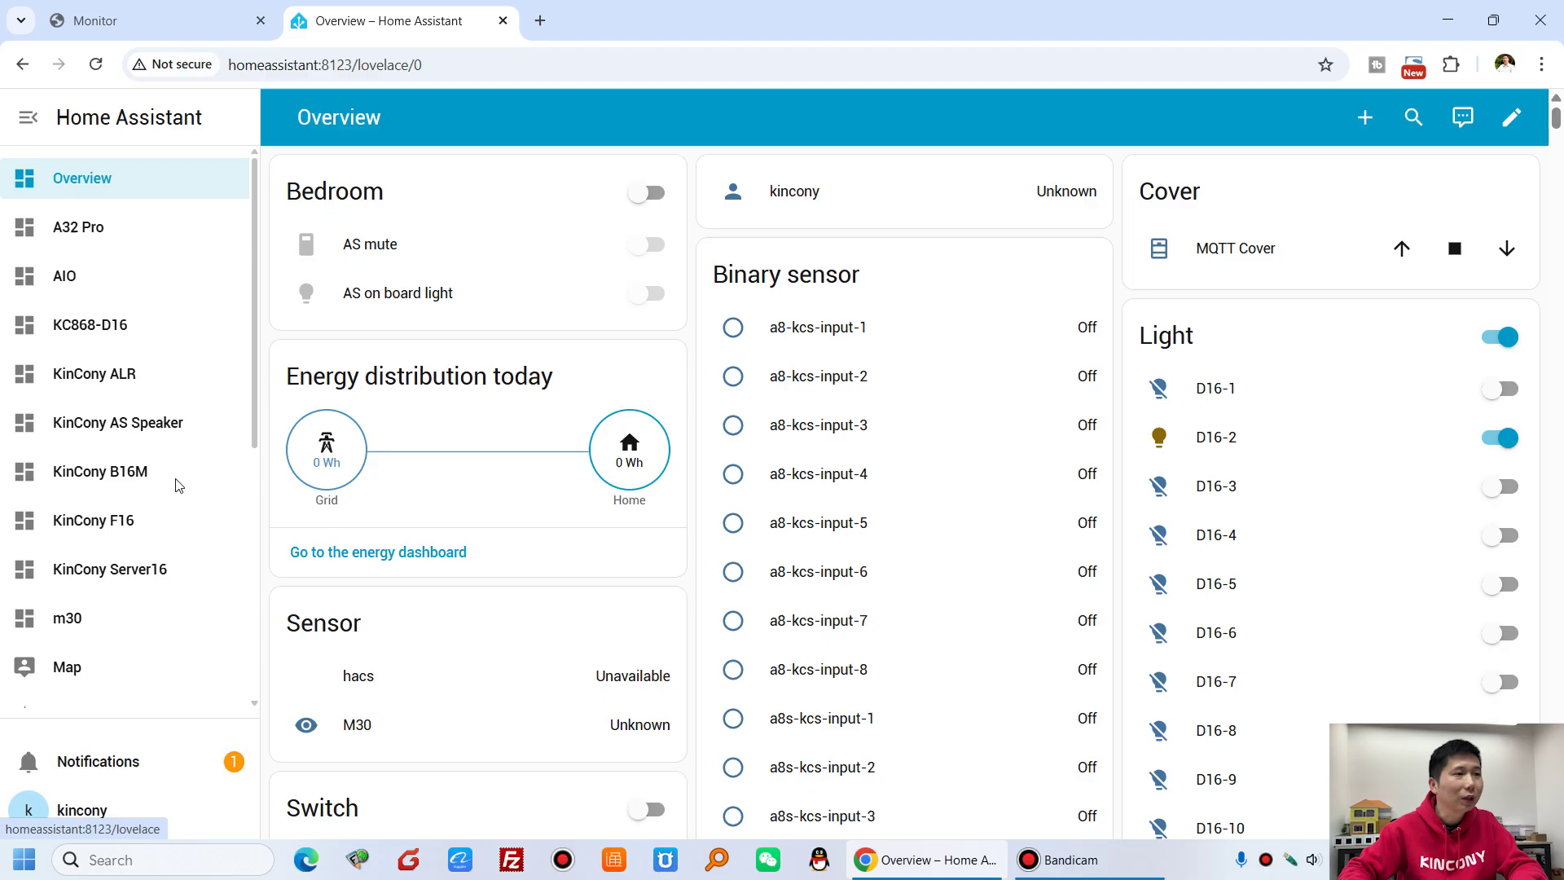
{"action": "left_click", "coordinate": [195, 14]}
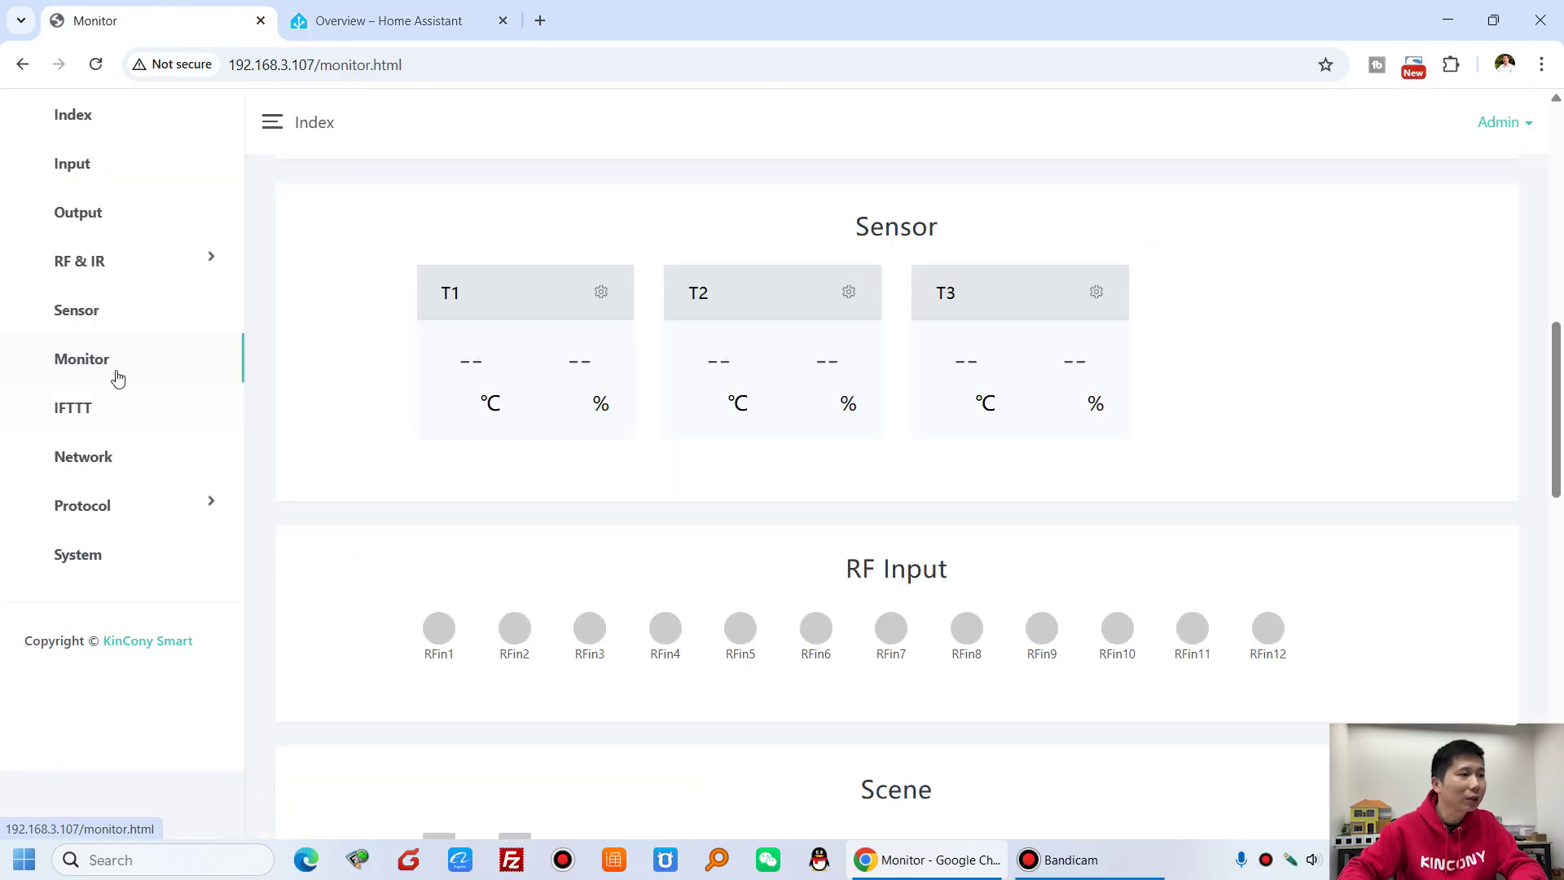
Check the MQTT (For Home Assistant) broker address 192.168.3.103:1883 under Protocol > General.
{"action": "left_click", "coordinate": [109, 509]}
{"action": "left_click", "coordinate": [88, 564]}
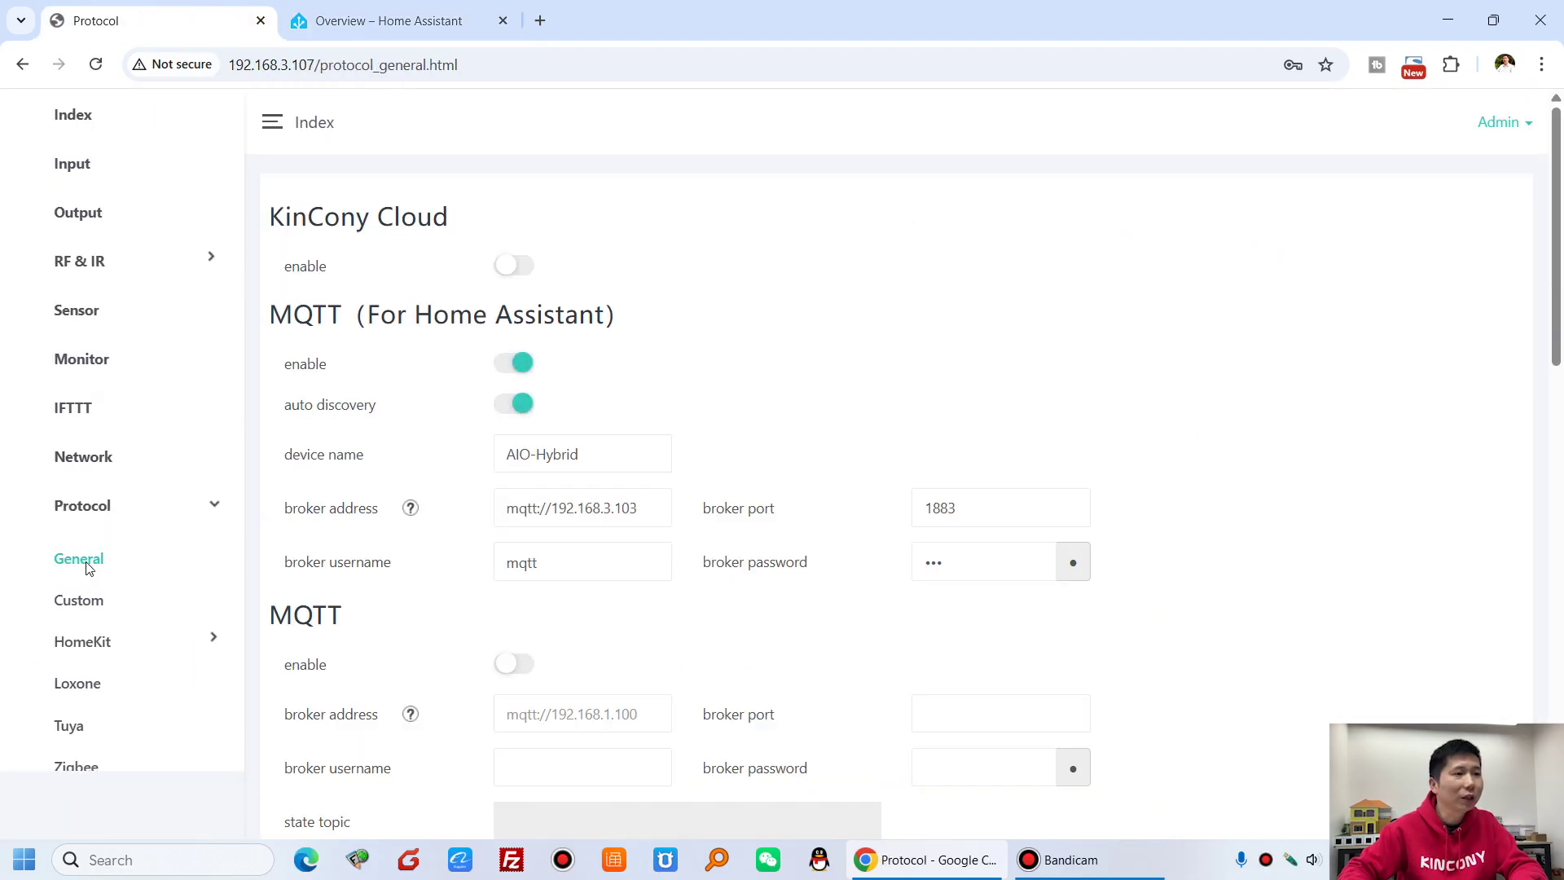
{"action": "left_click_drag", "start_coordinate": [274, 314], "coordinate": [628, 320]}
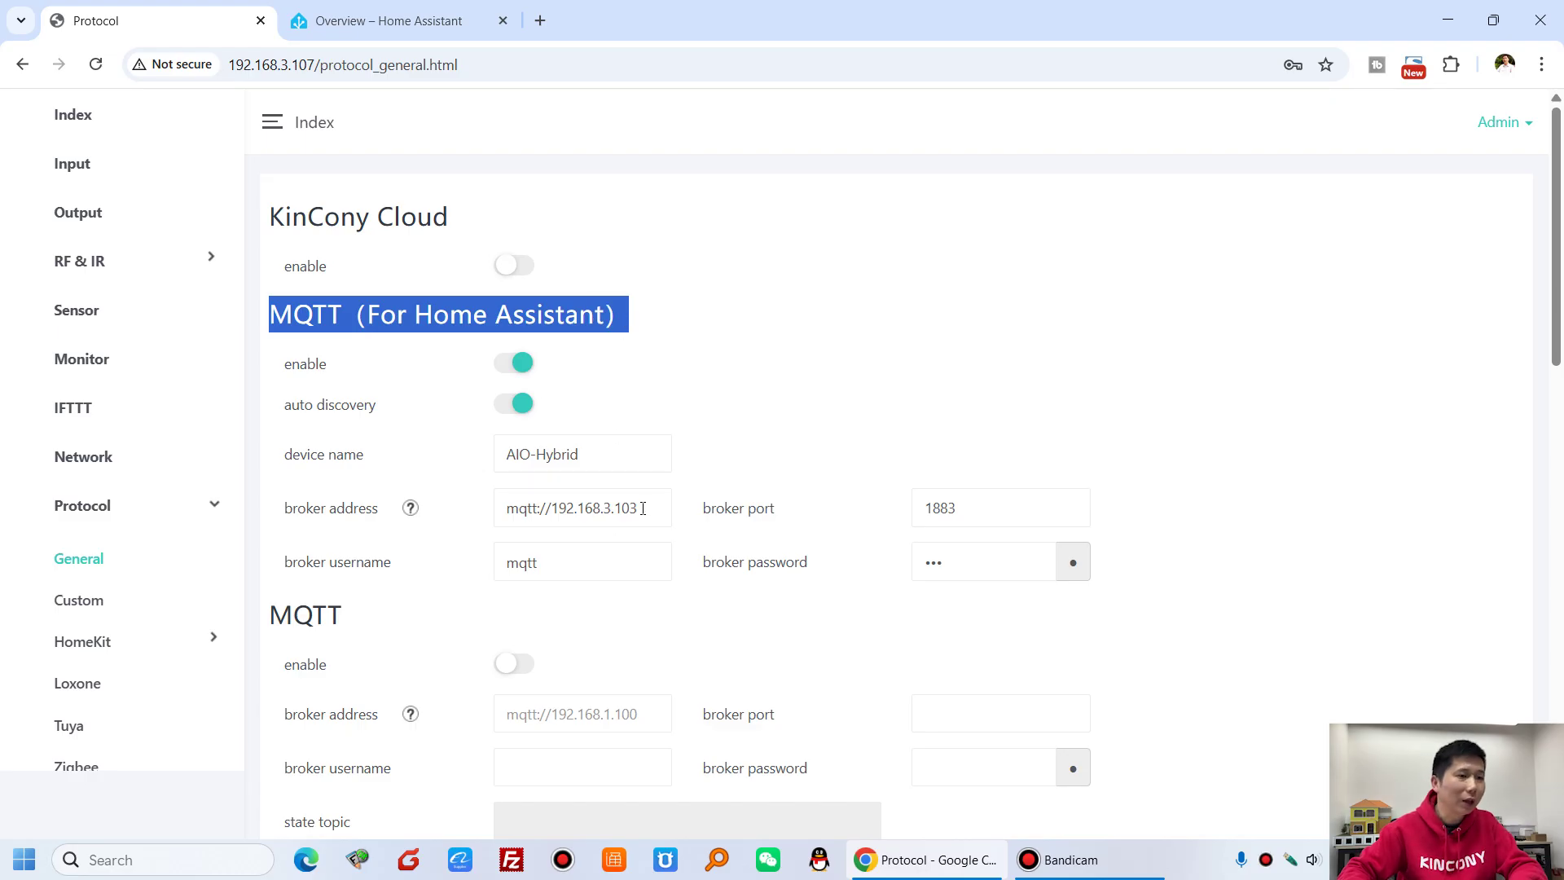
{"action": "left_click_drag", "start_coordinate": [643, 508], "coordinate": [479, 502]}
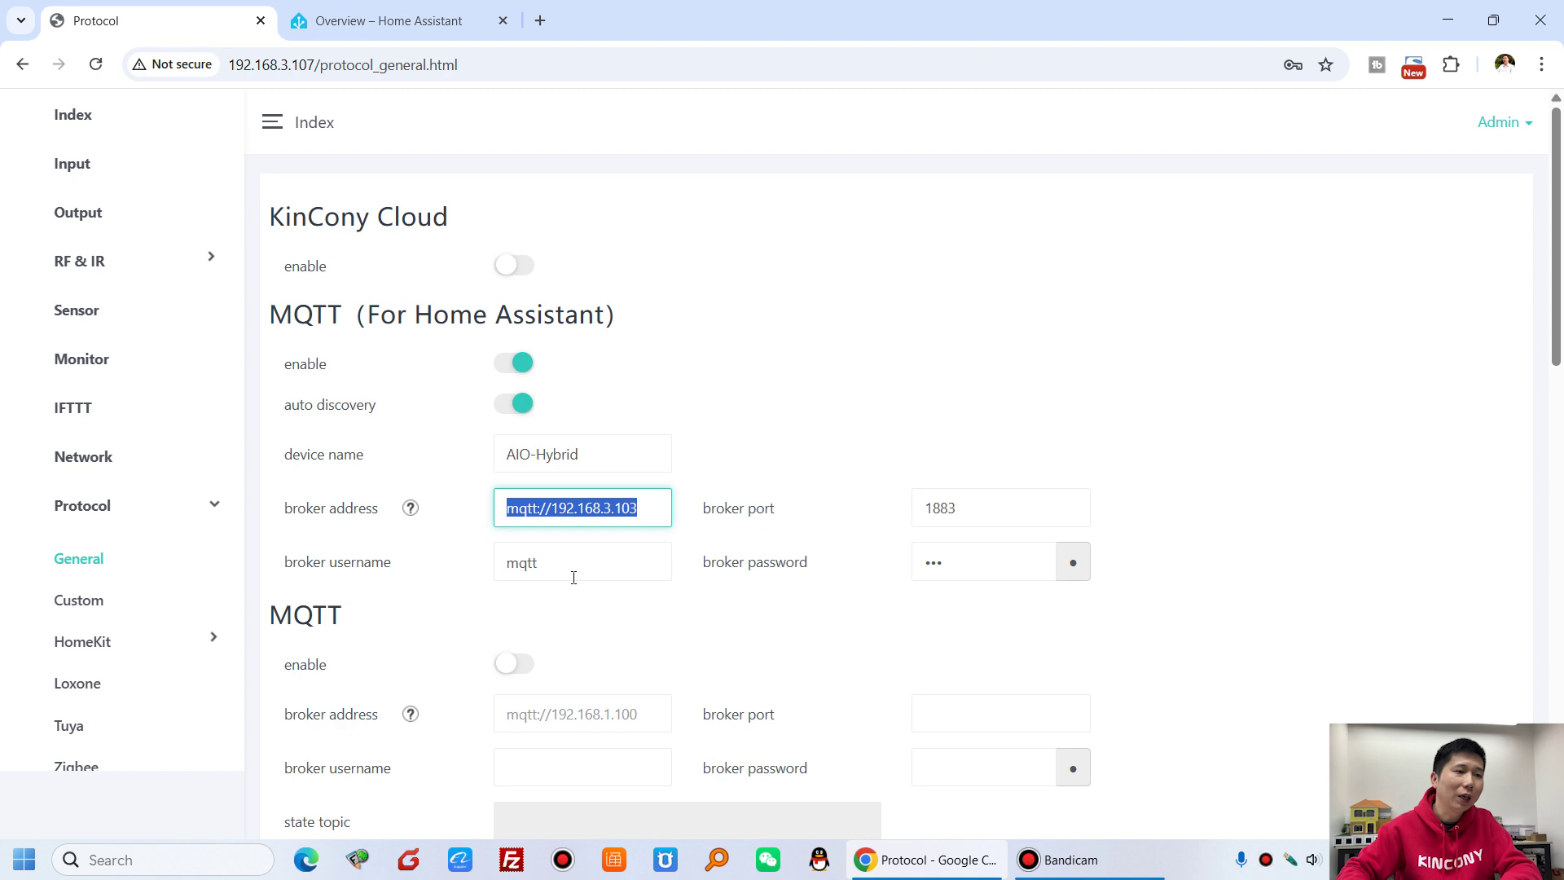
{"action": "left_click", "coordinate": [800, 405]}
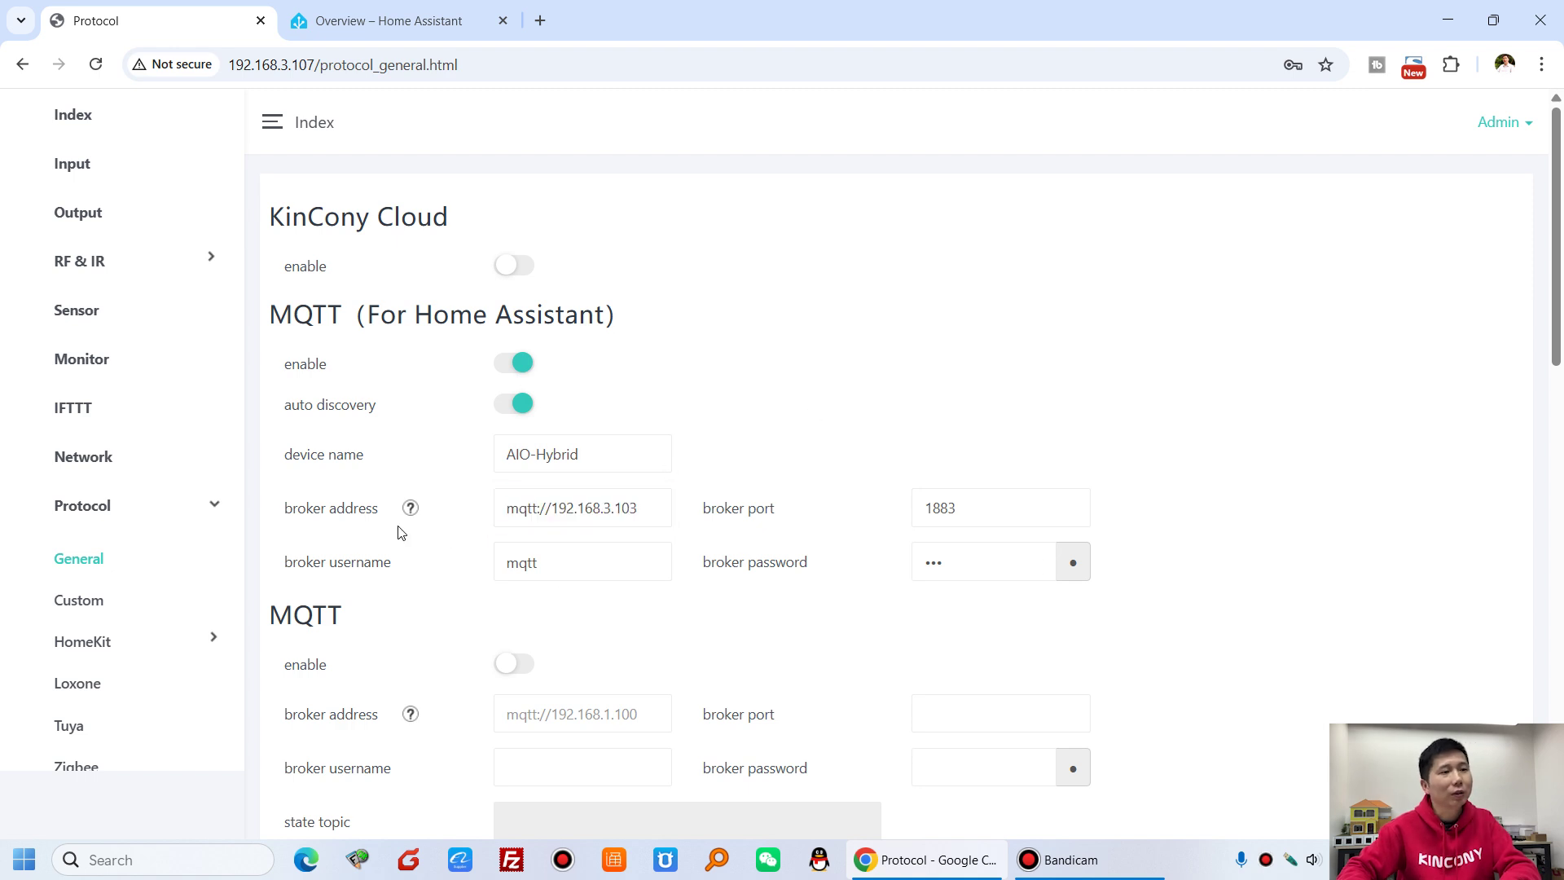
Verify the Monitor Status panel shows MQTT(HA) connected.
{"action": "left_click", "coordinate": [122, 364]}
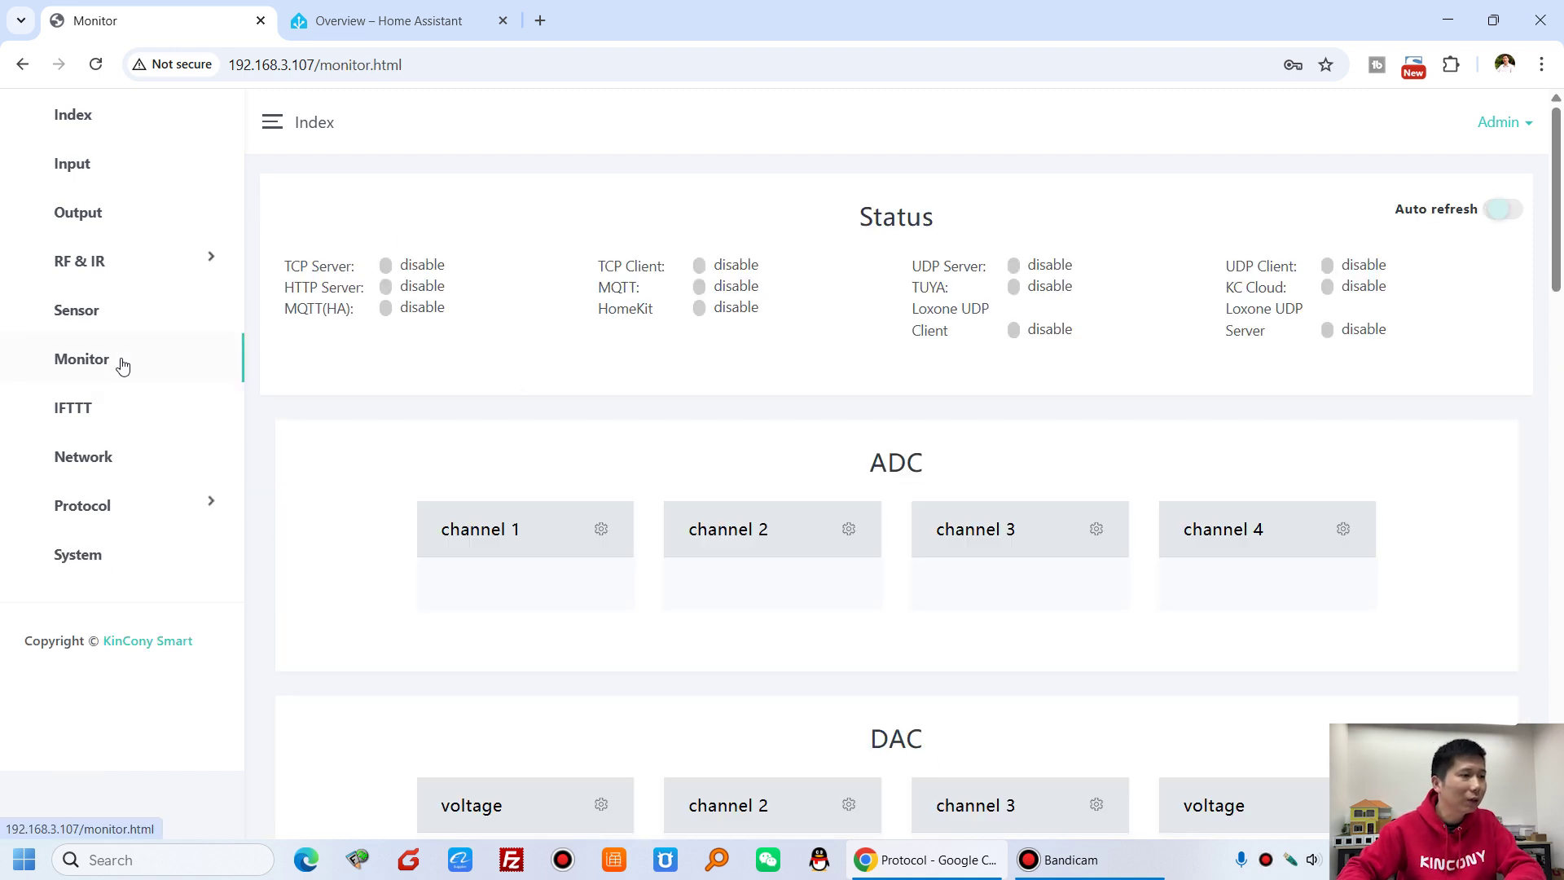
{"action": "scroll", "coordinate": [874, 487], "scroll_direction": "down", "scroll_amount": 1}
{"action": "scroll", "coordinate": [838, 516], "scroll_direction": "up", "scroll_amount": 1}
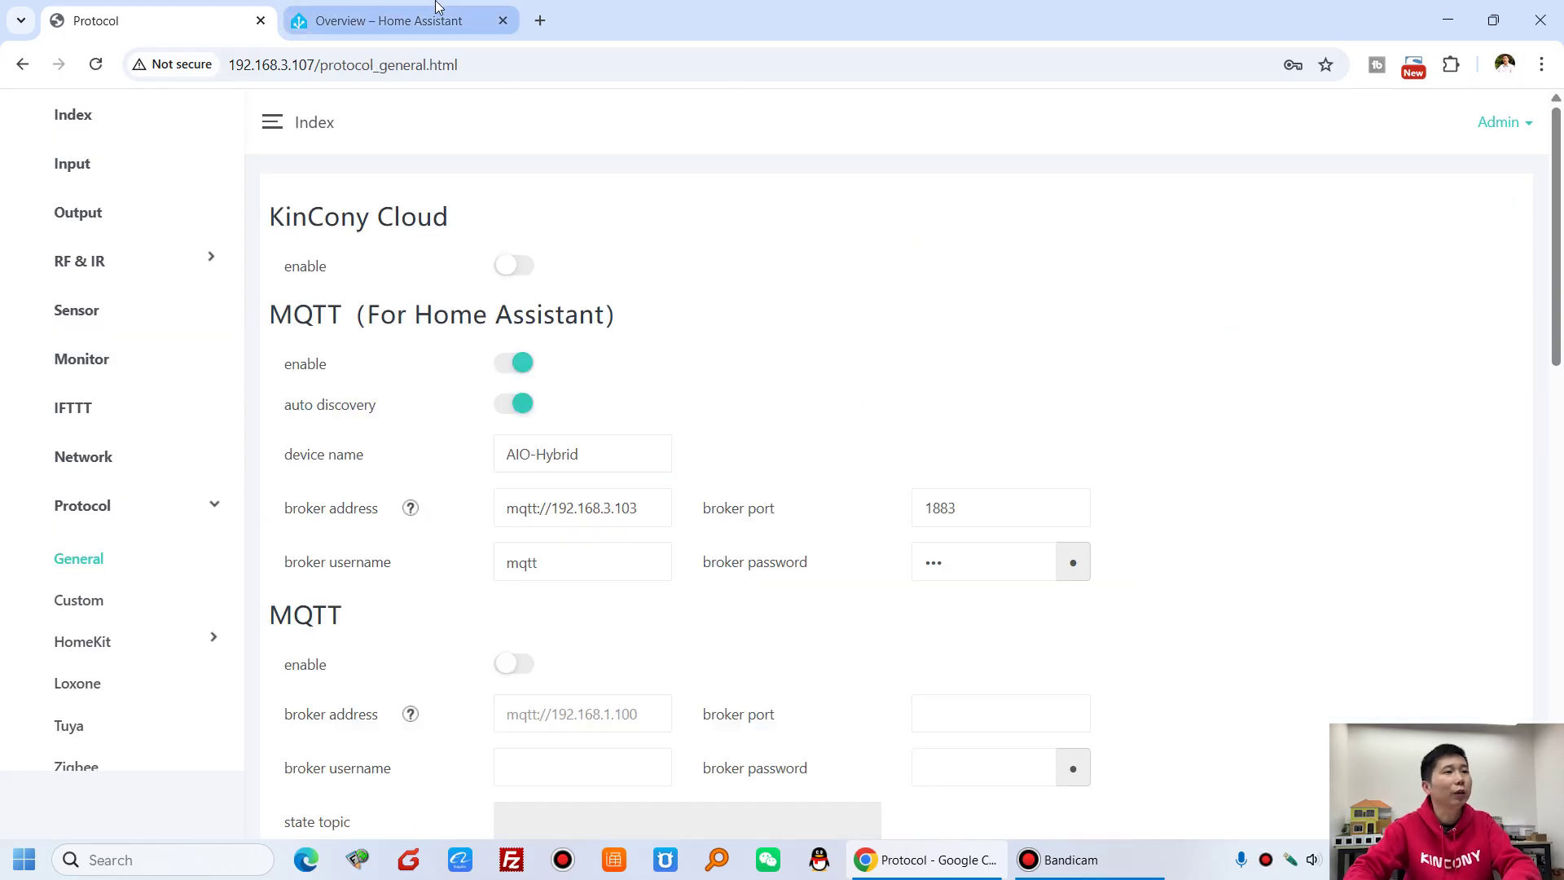
In Home Assistant, find the AIO-Hybrid device under Settings > Devices by searching 'aio'.
{"action": "left_click", "coordinate": [432, 6]}
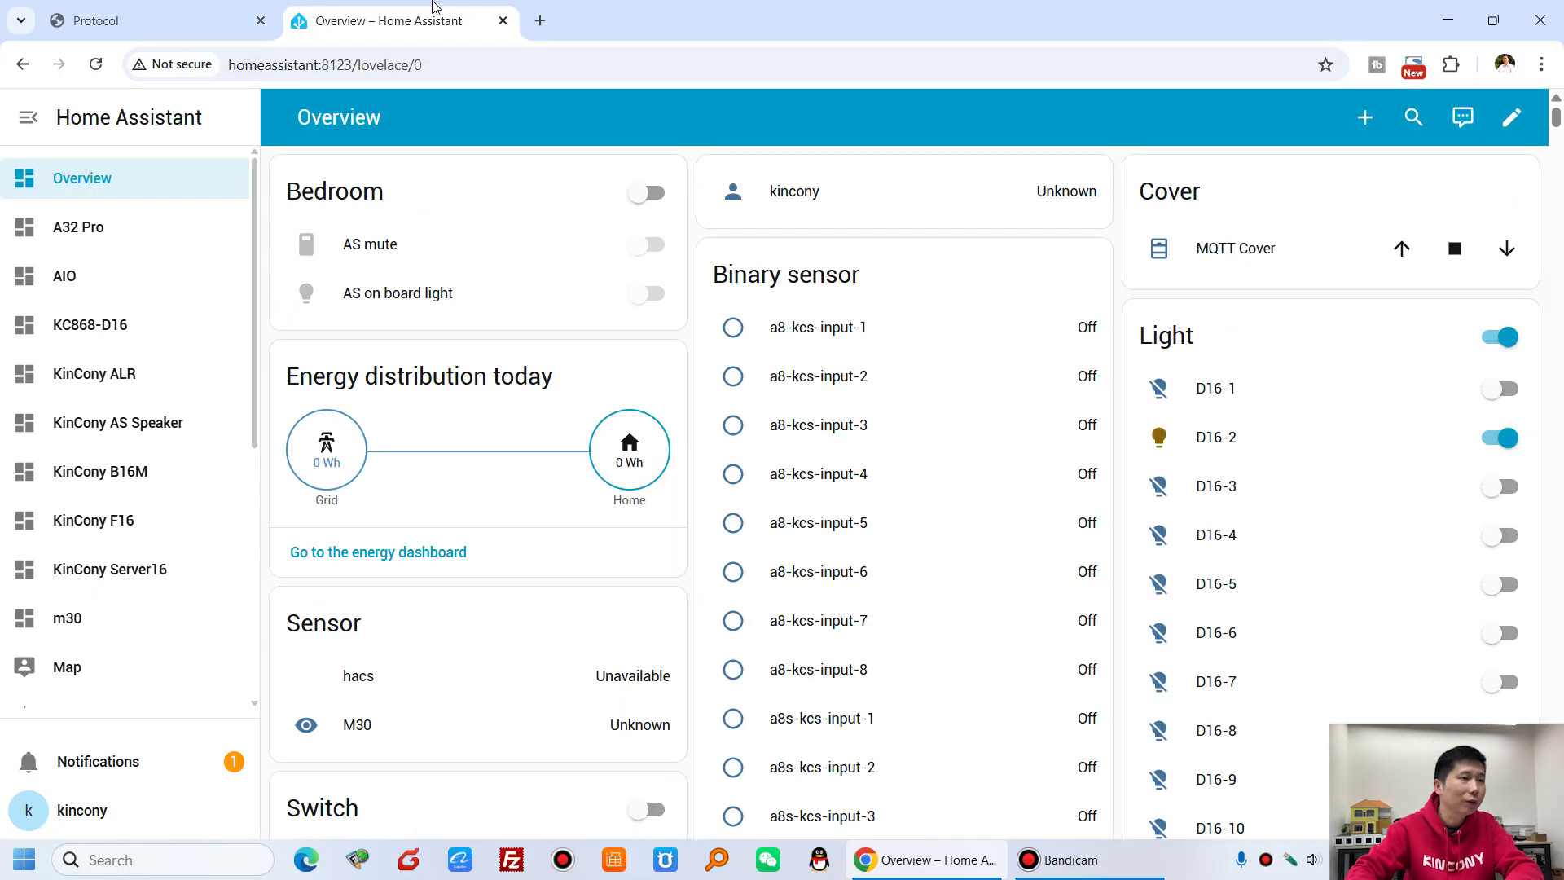
{"action": "scroll", "coordinate": [230, 462], "scroll_direction": "down", "scroll_amount": 5}
{"action": "left_click", "coordinate": [106, 677]}
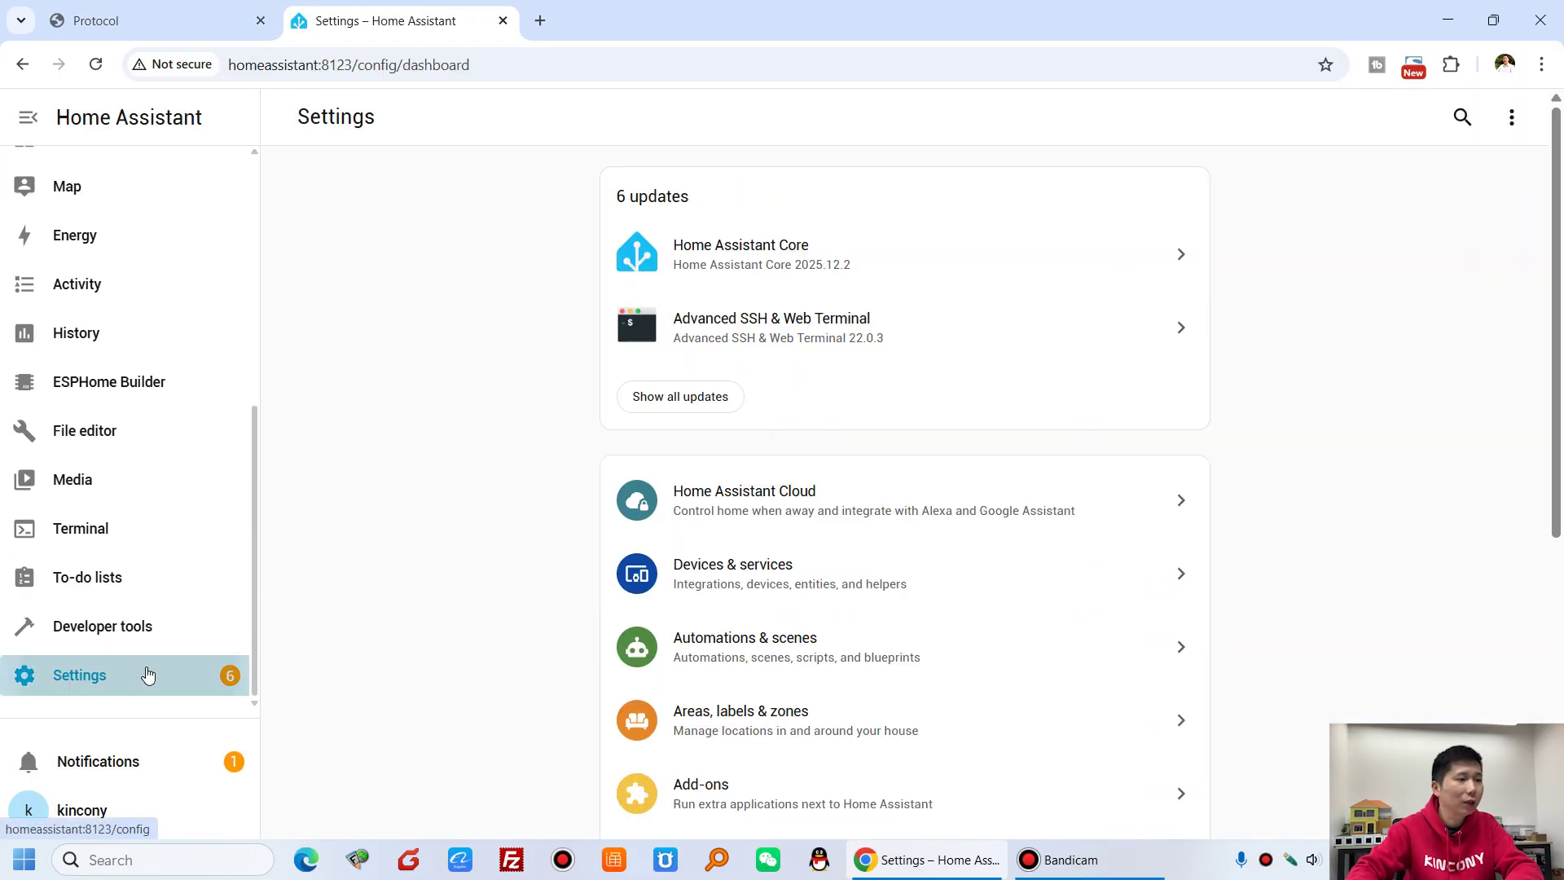
{"action": "left_click", "coordinate": [845, 564]}
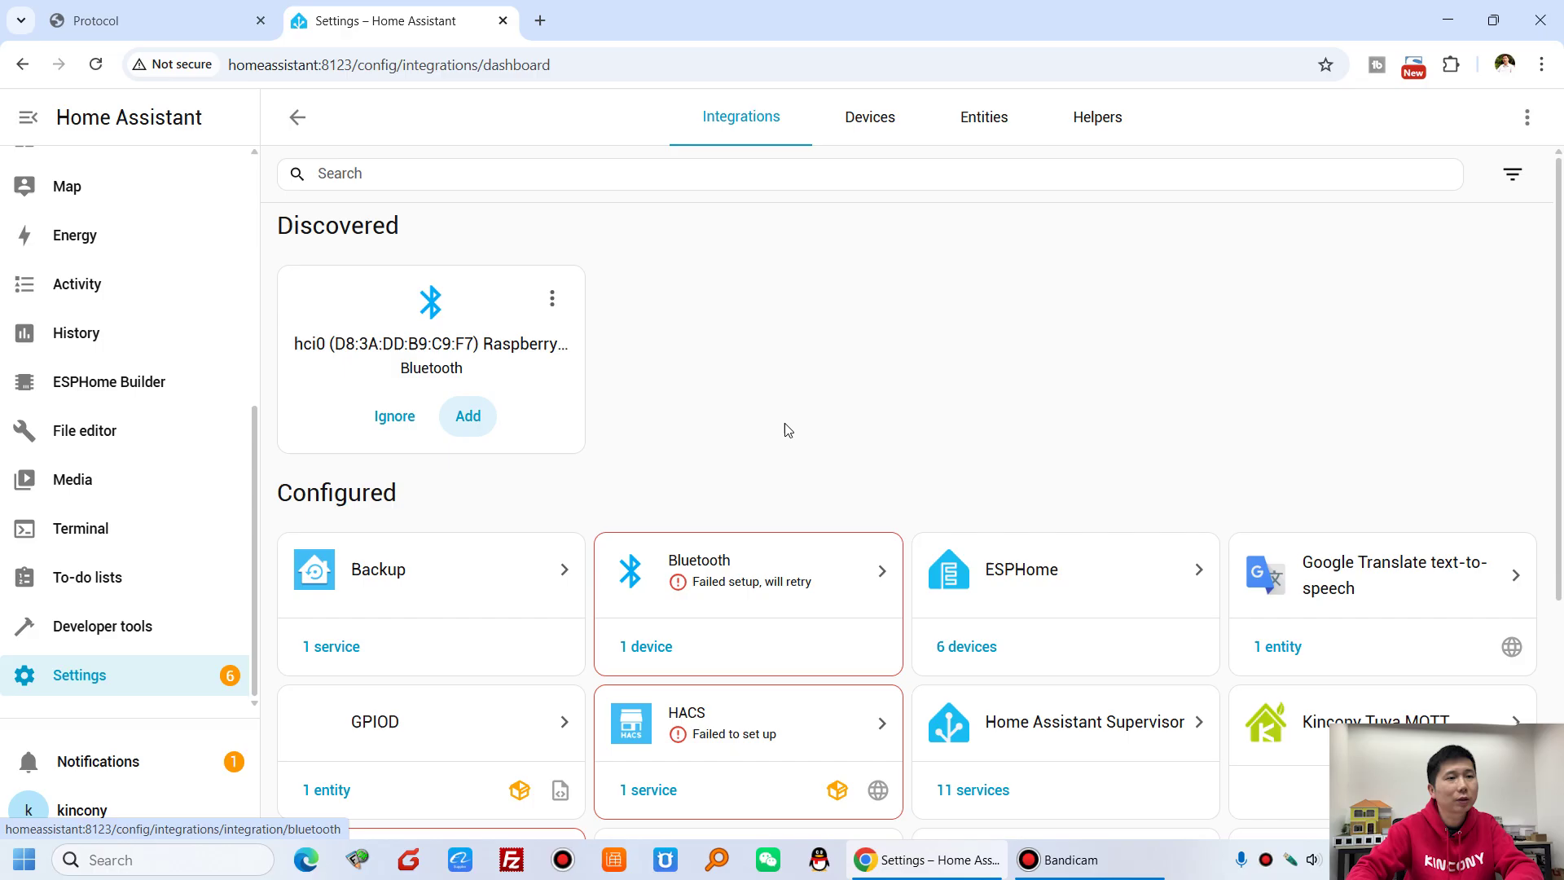
{"action": "left_click", "coordinate": [870, 114]}
{"action": "left_click", "coordinate": [526, 173]}
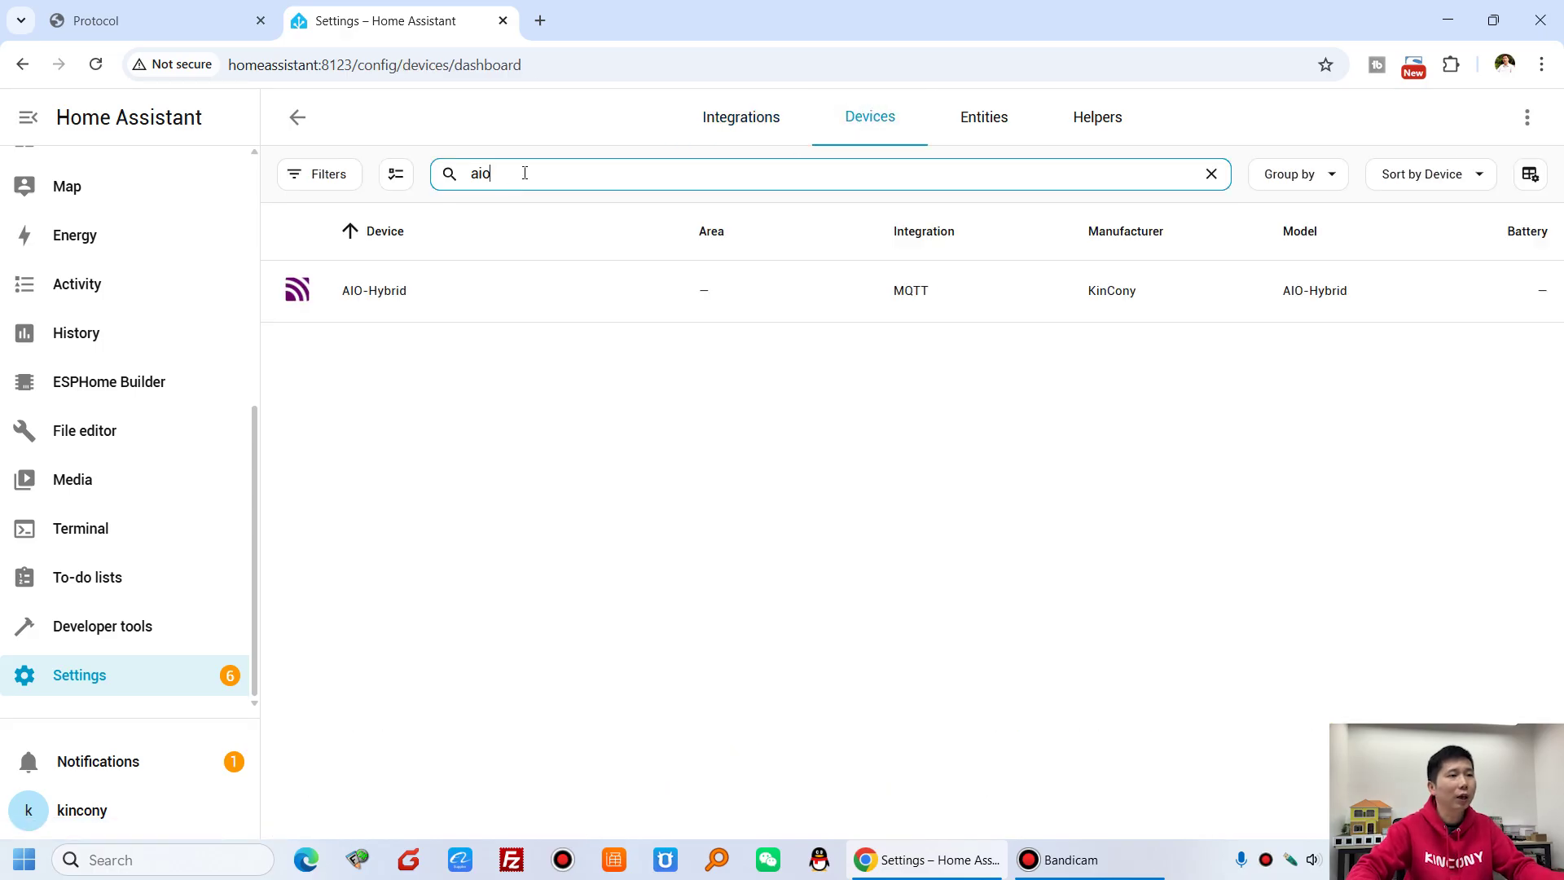
{"action": "key", "text": "BackSpace"}
{"action": "key", "text": "BackSpace"}
{"action": "type", "text": "aio"}
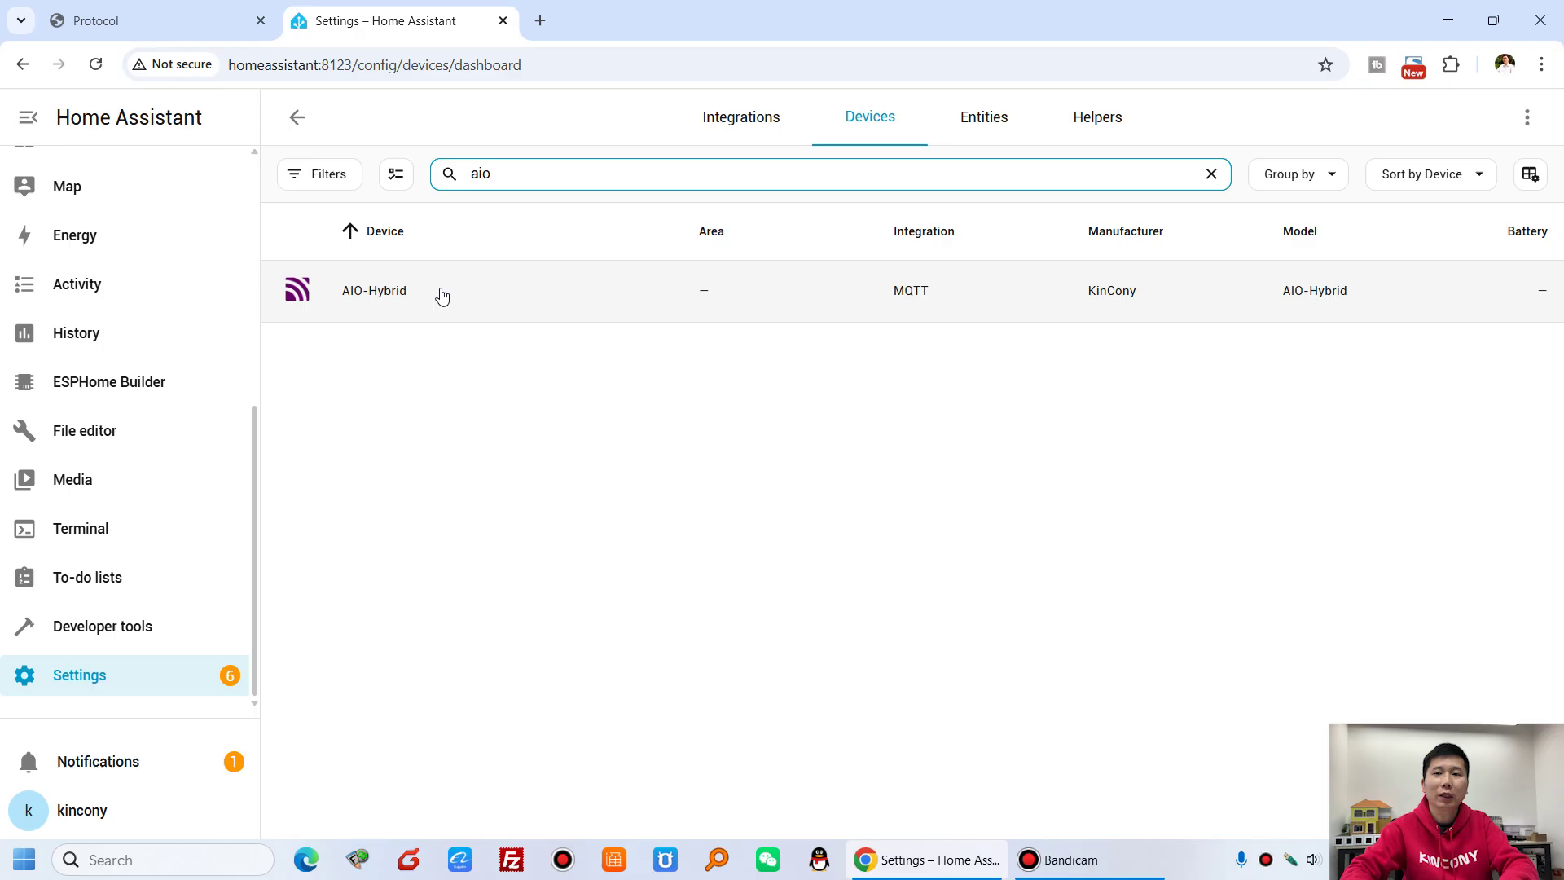
{"action": "left_click", "coordinate": [417, 293]}
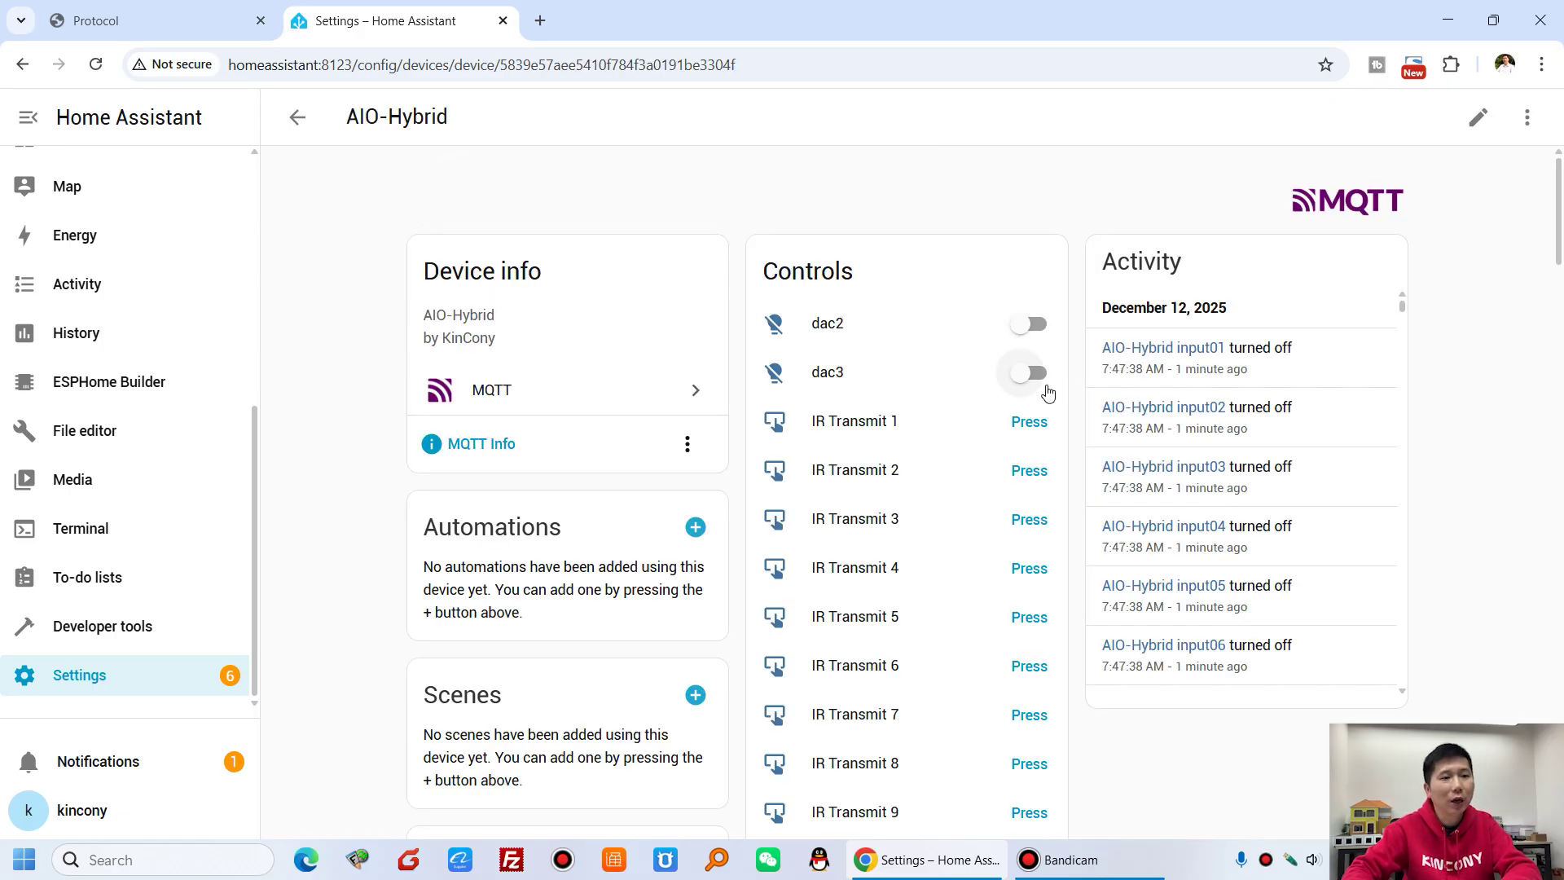
Check the AIO-Hybrid entities and test output01 and output02, then return to the KinCony page.
{"action": "scroll", "coordinate": [1035, 440], "scroll_direction": "down", "scroll_amount": 6}
{"action": "scroll", "coordinate": [1034, 515], "scroll_direction": "down", "scroll_amount": 9}
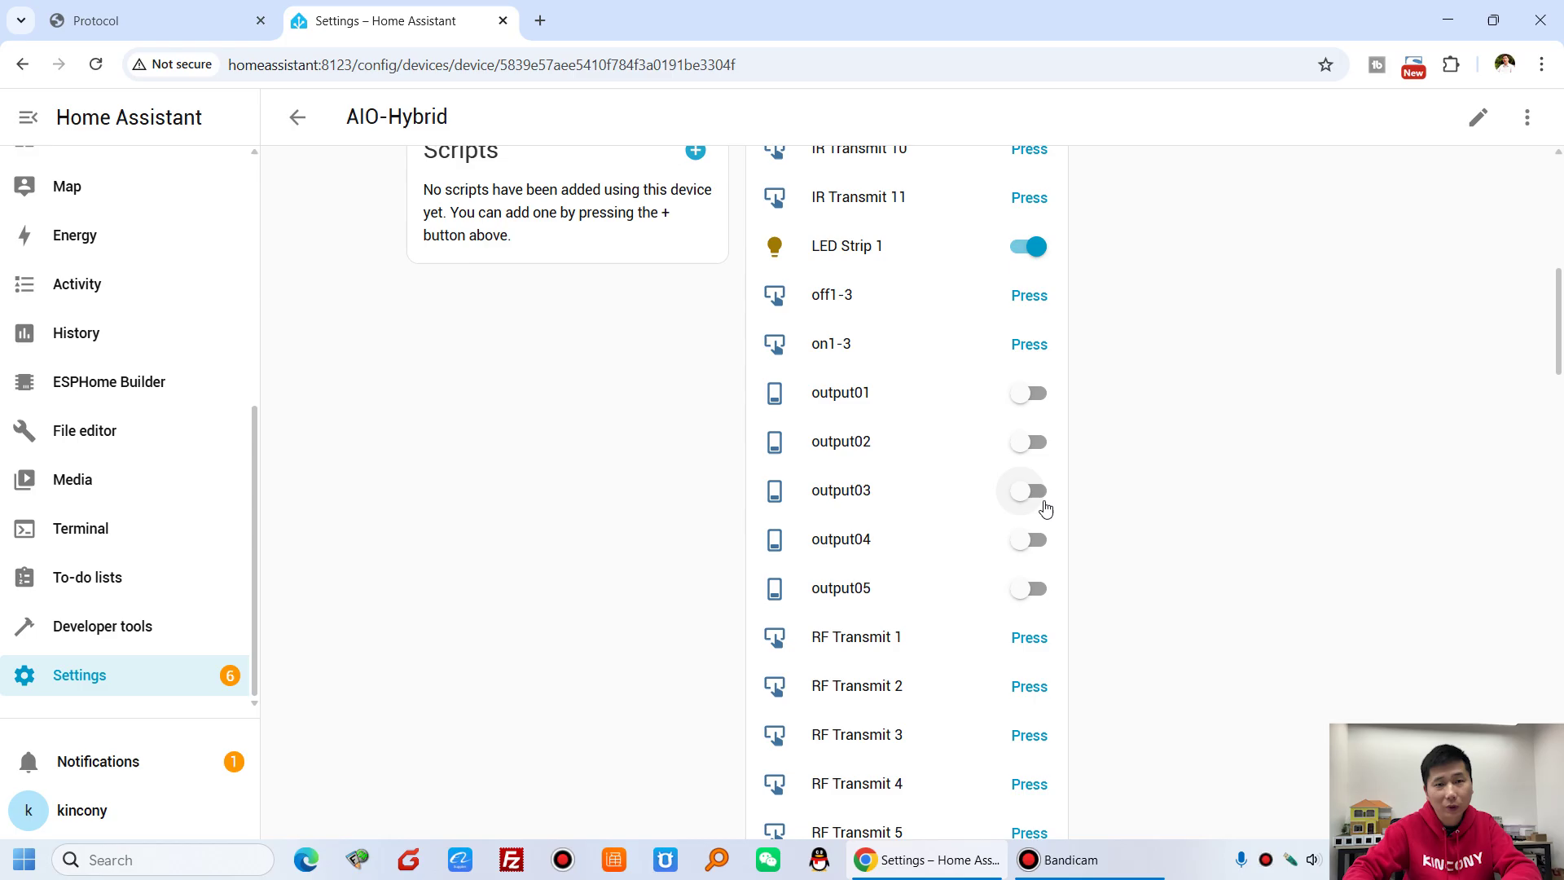
{"action": "scroll", "coordinate": [1044, 507], "scroll_direction": "down", "scroll_amount": 20}
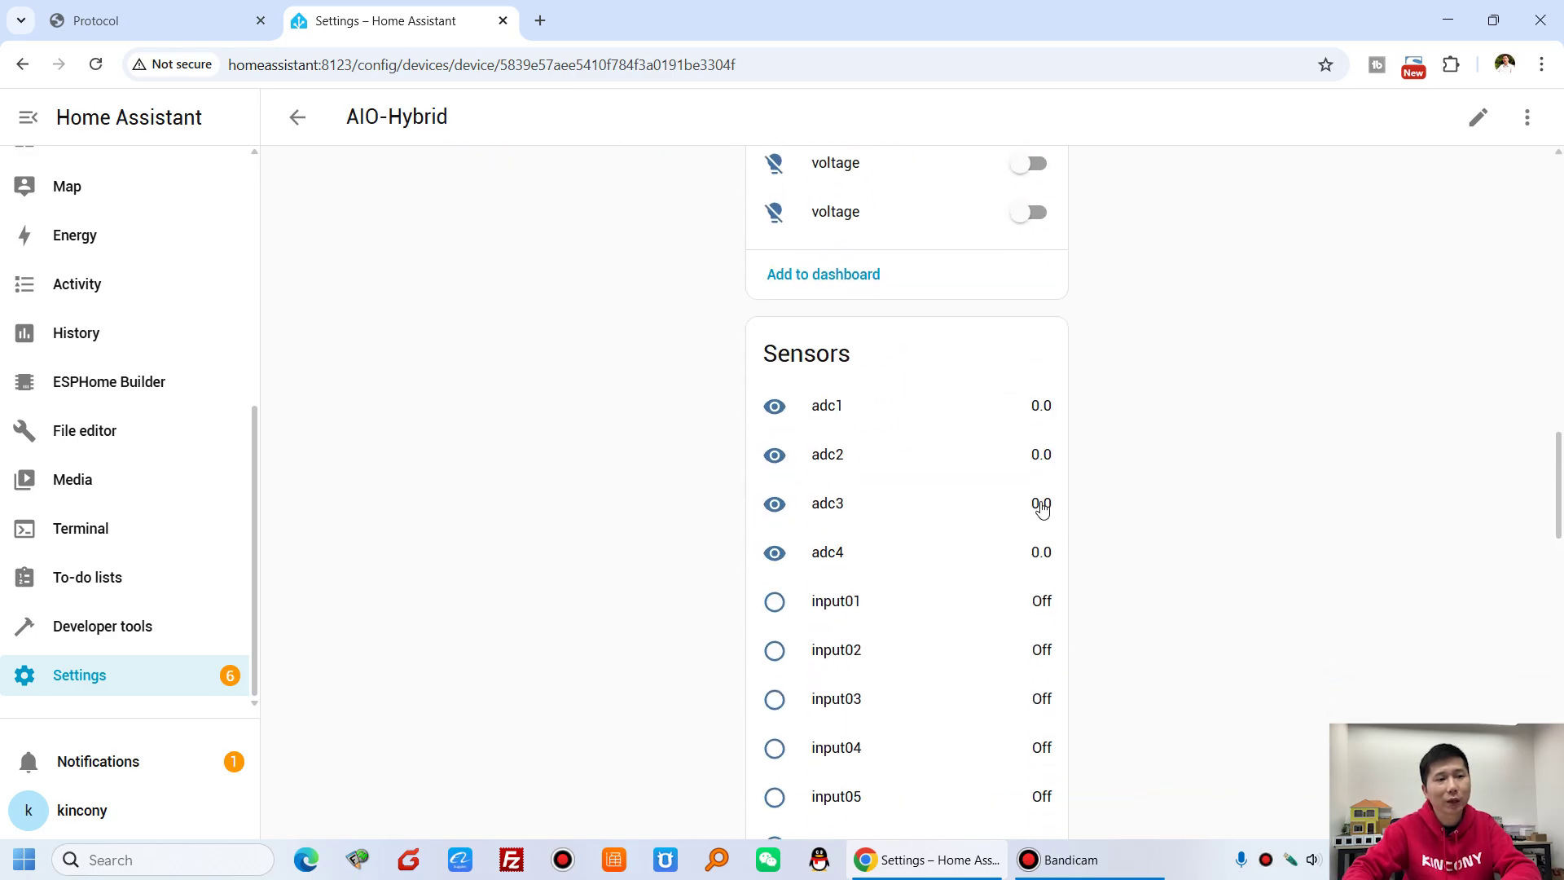
{"action": "scroll", "coordinate": [1043, 509], "scroll_direction": "down", "scroll_amount": 5}
{"action": "scroll", "coordinate": [1043, 509], "scroll_direction": "up", "scroll_amount": 20}
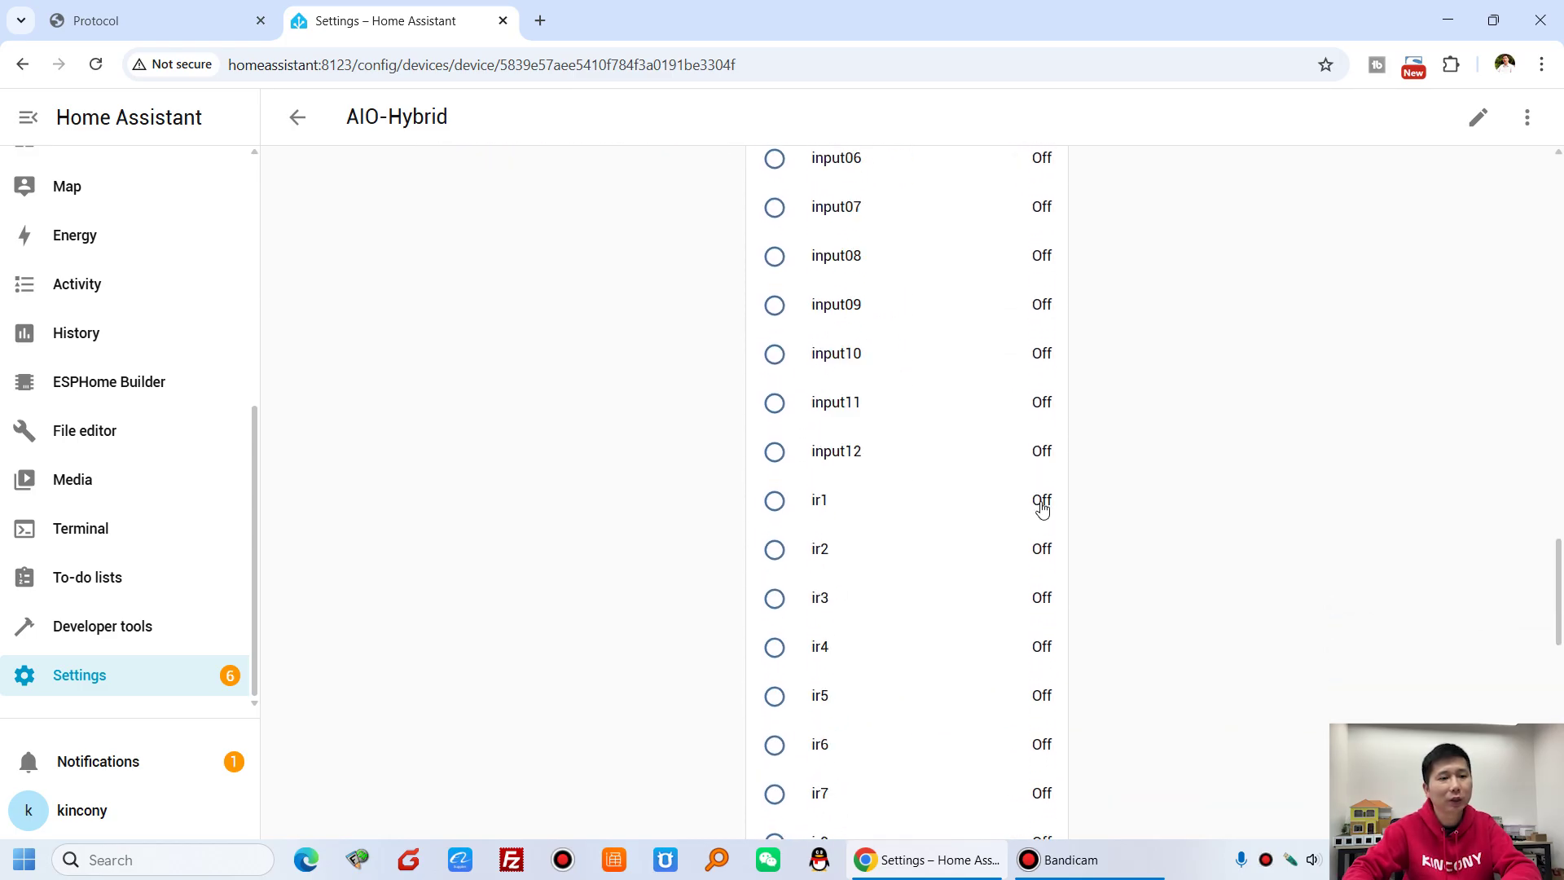
{"action": "scroll", "coordinate": [1040, 510], "scroll_direction": "up", "scroll_amount": 7}
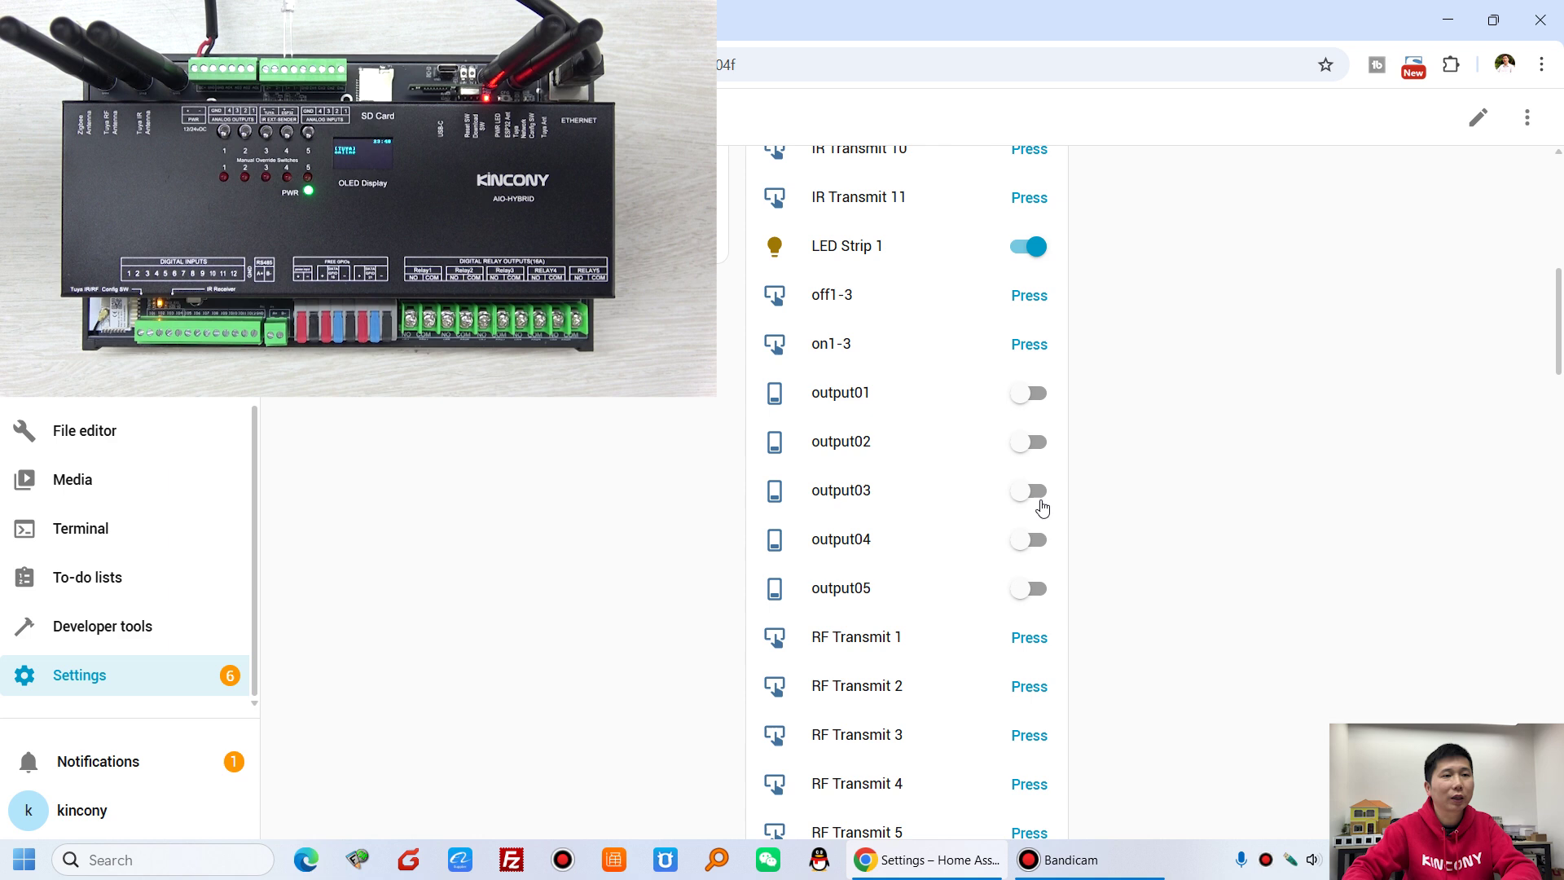
{"action": "left_click", "coordinate": [1036, 398]}
{"action": "left_click", "coordinate": [1039, 452]}
{"action": "left_click", "coordinate": [1033, 394]}
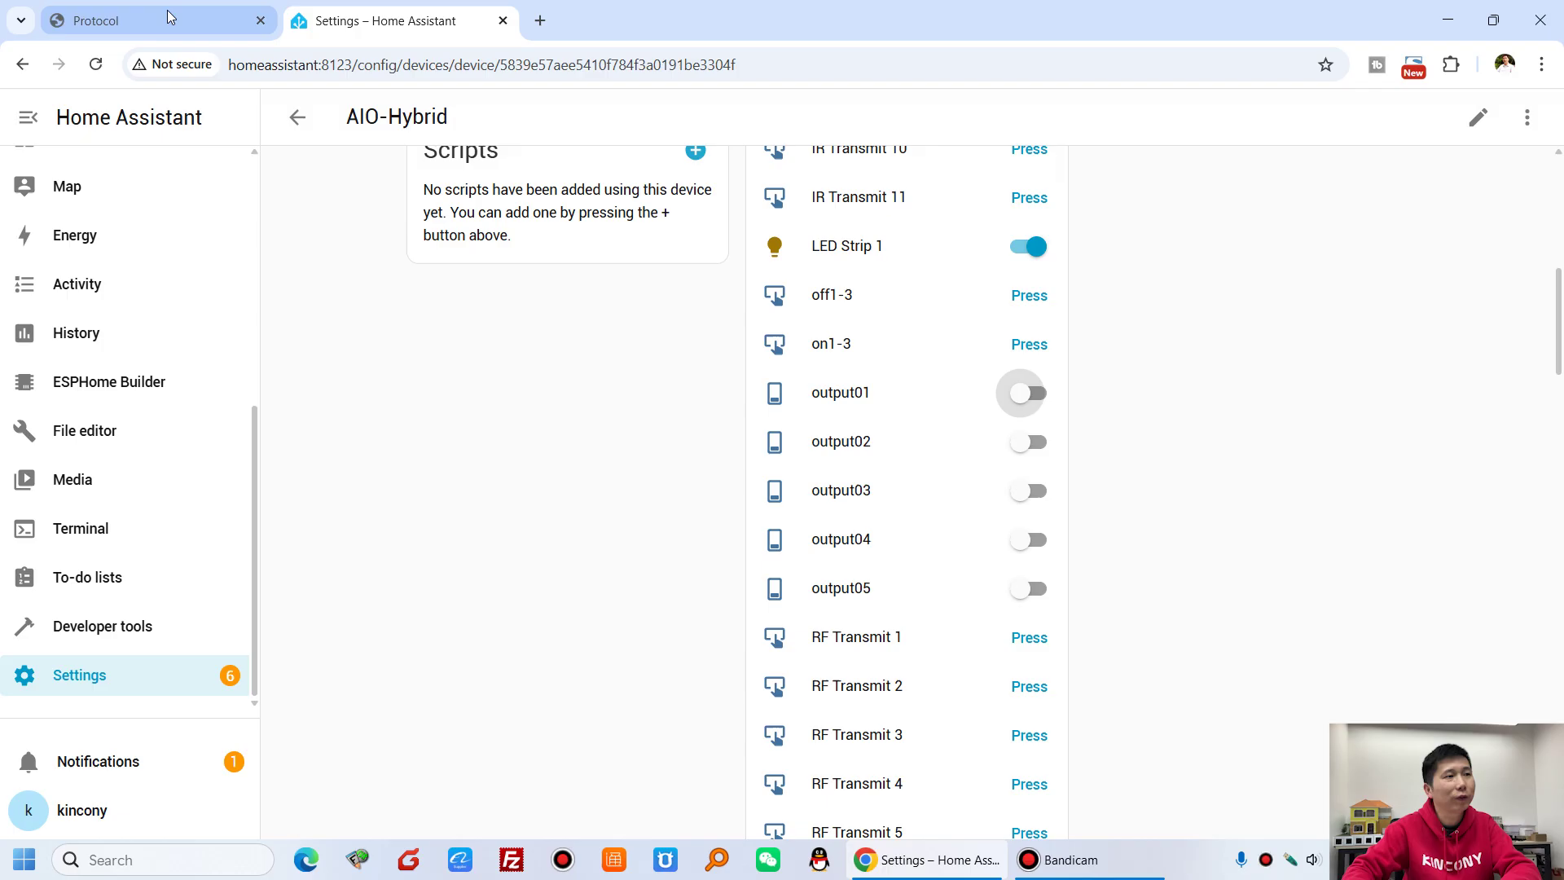
{"action": "left_click", "coordinate": [171, 17]}
Highlight the on1-3 and off1-3 names in the Monitor page's Scene section, then switch to Home Assistant.
{"action": "left_click", "coordinate": [114, 371]}
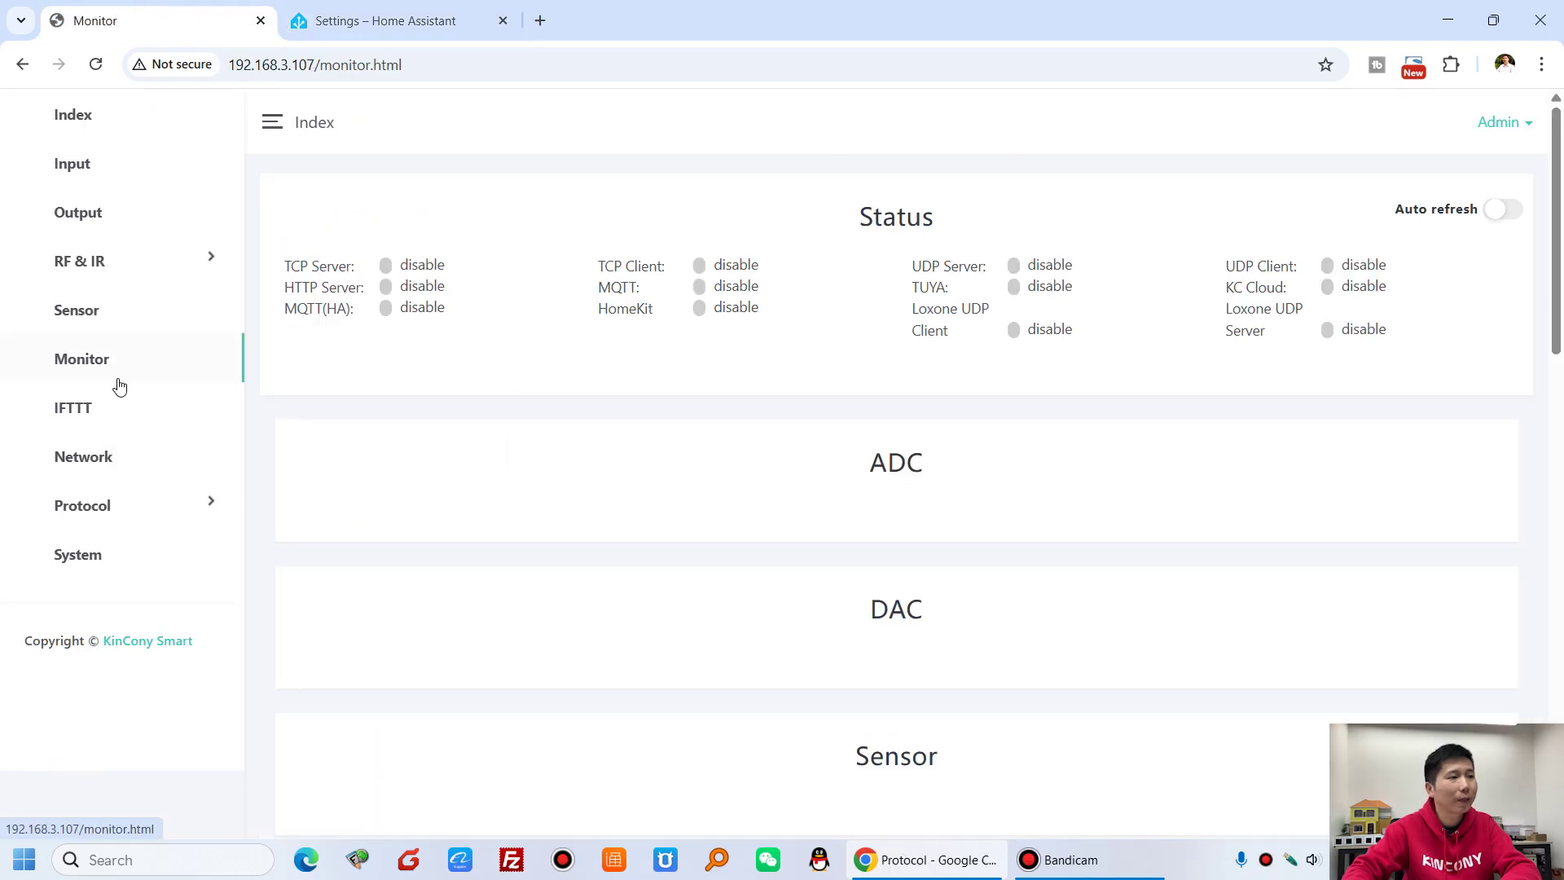
{"action": "scroll", "coordinate": [548, 535], "scroll_direction": "down", "scroll_amount": 8}
{"action": "scroll", "coordinate": [548, 534], "scroll_direction": "down", "scroll_amount": 6}
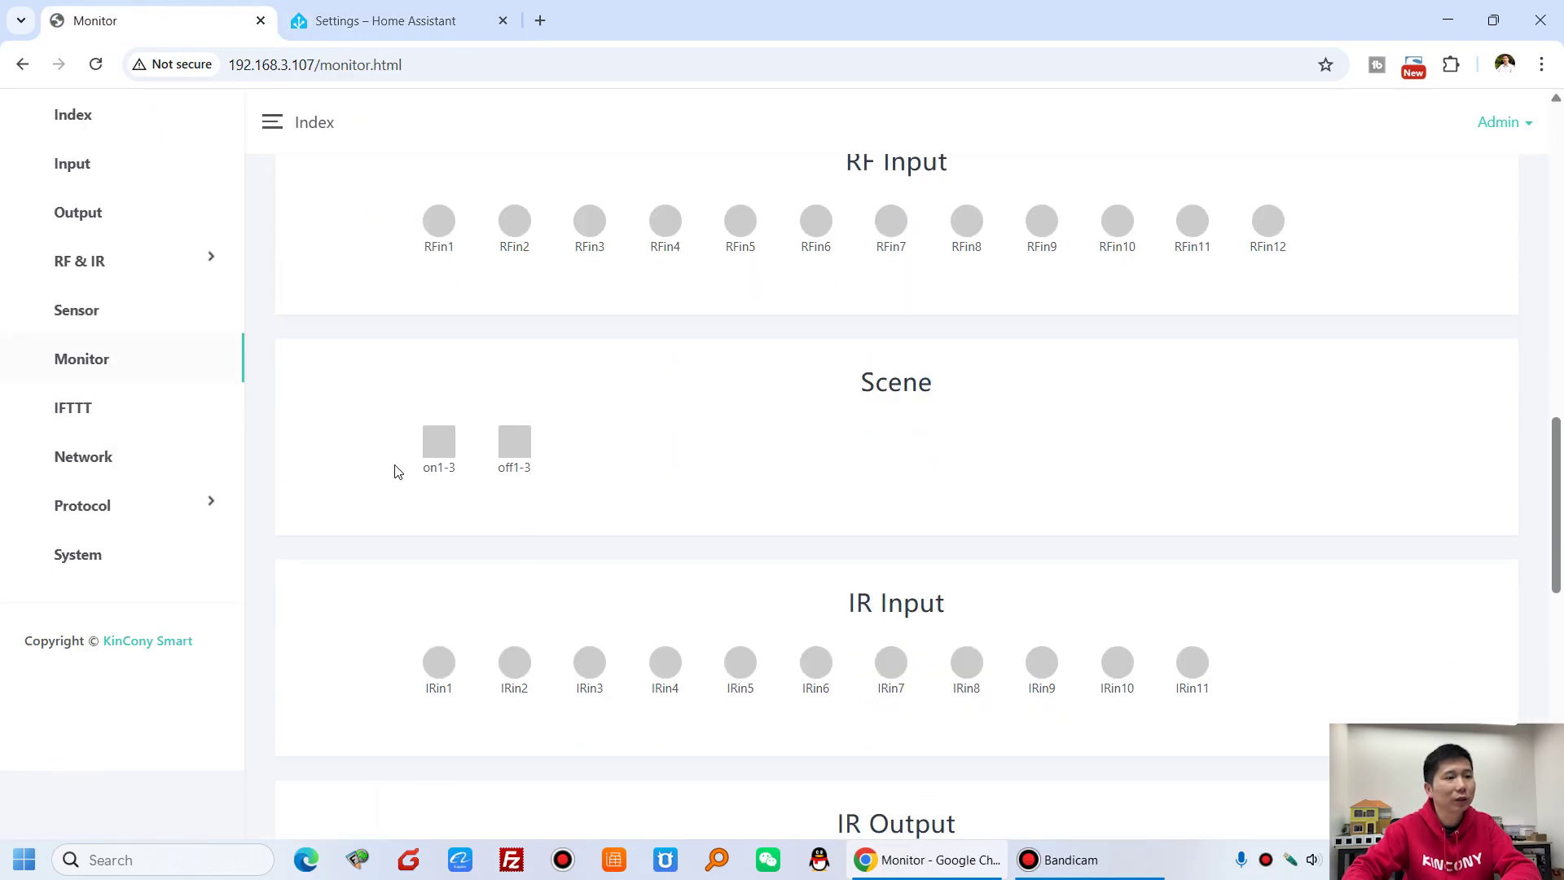
{"action": "left_click_drag", "start_coordinate": [573, 436], "coordinate": [383, 453]}
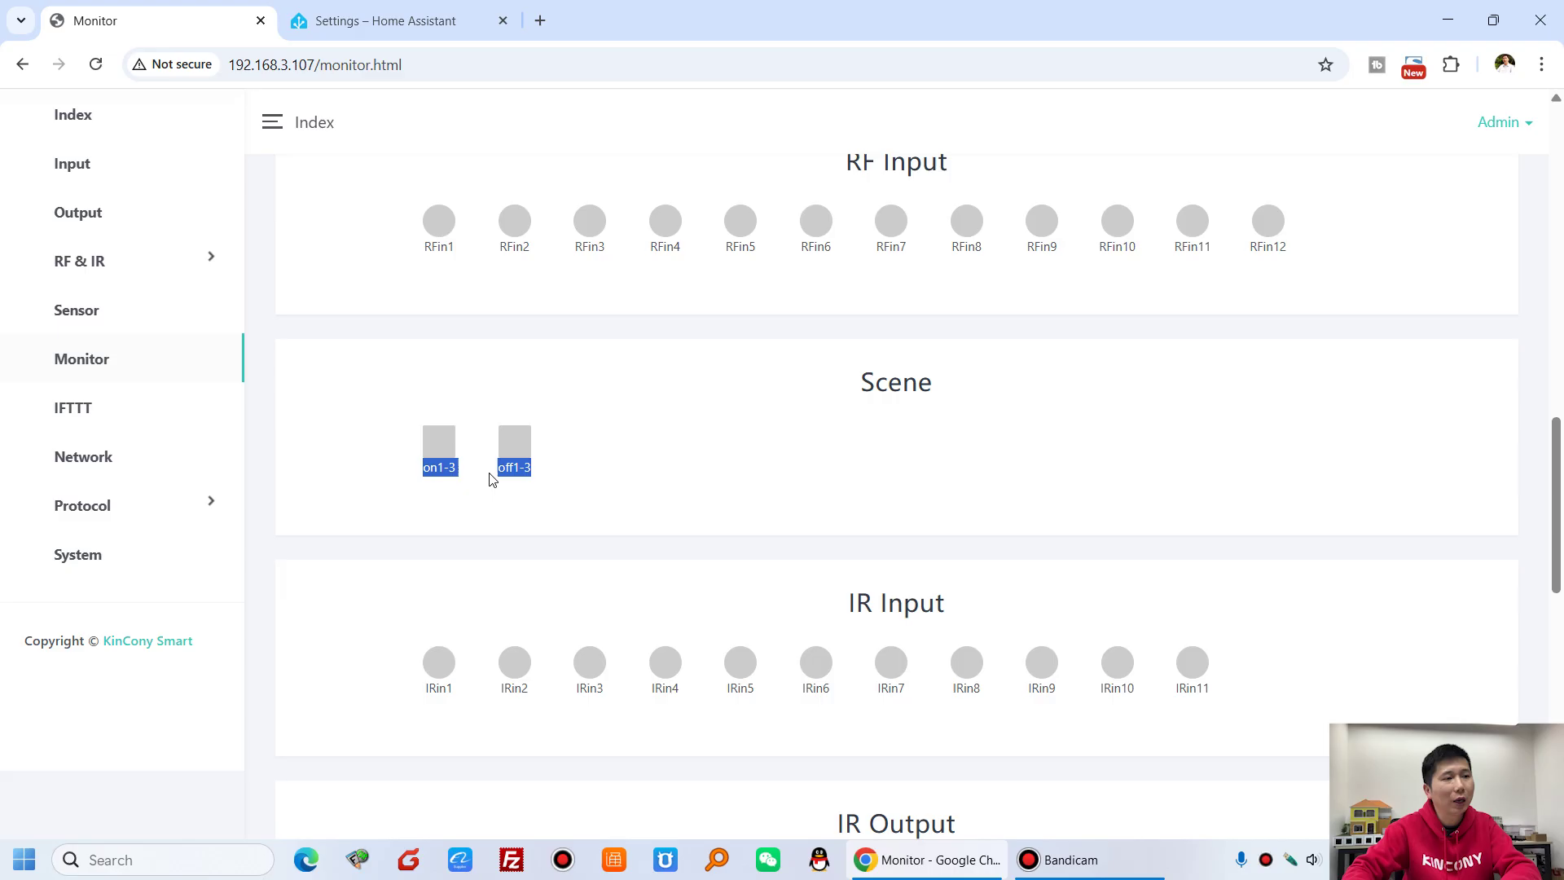
{"action": "key", "text": "ctrl+Tab"}
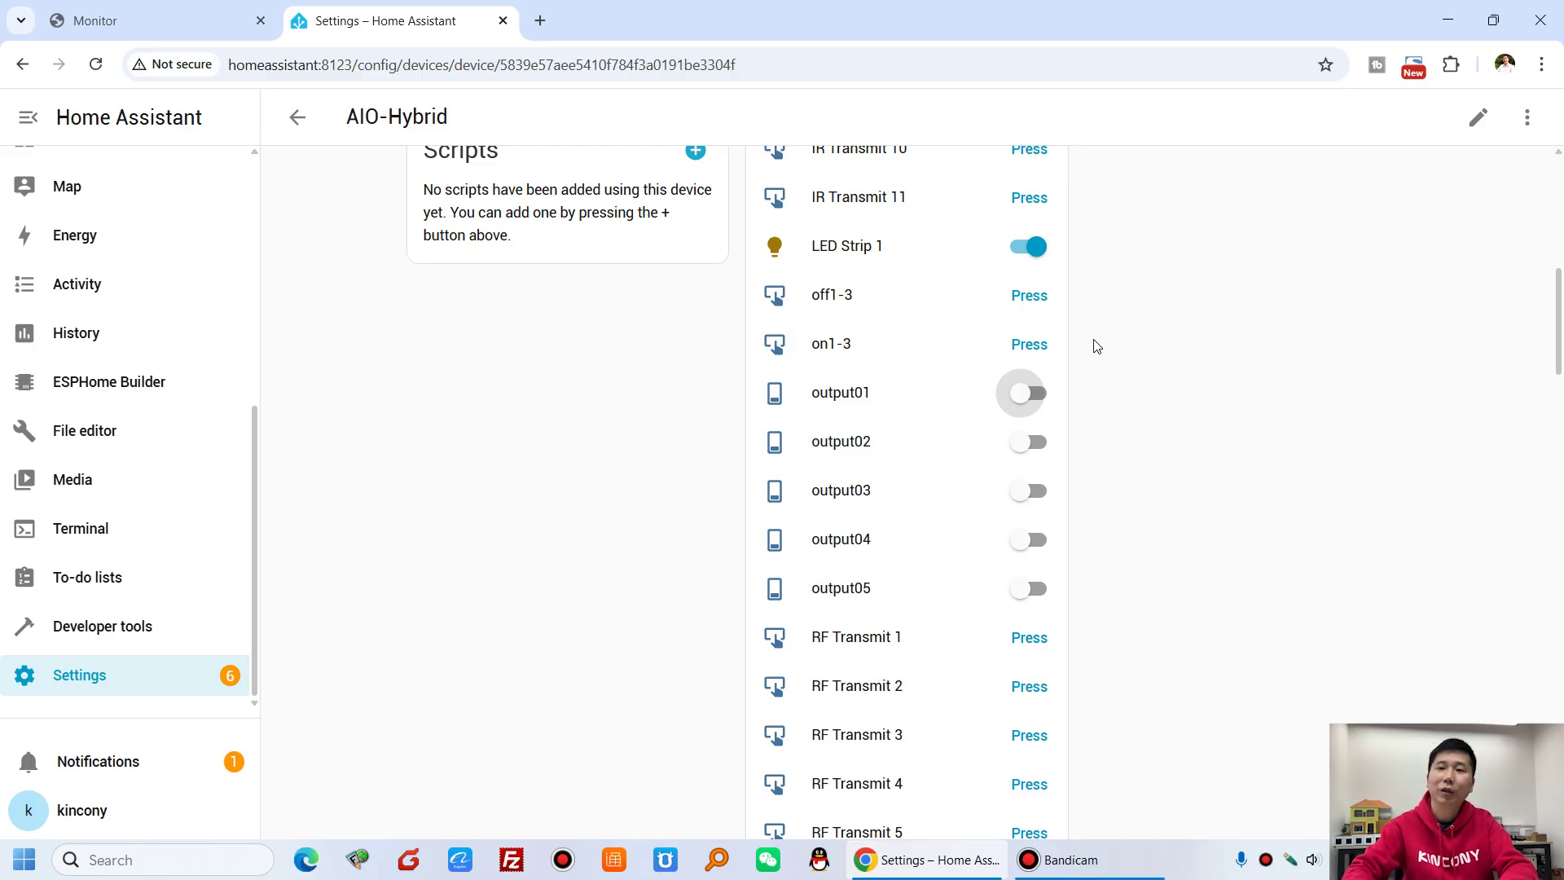
Run the on1-3 and then off1-3 buttons in Home Assistant to cycle relays 1-3.
{"action": "left_click", "coordinate": [1033, 346]}
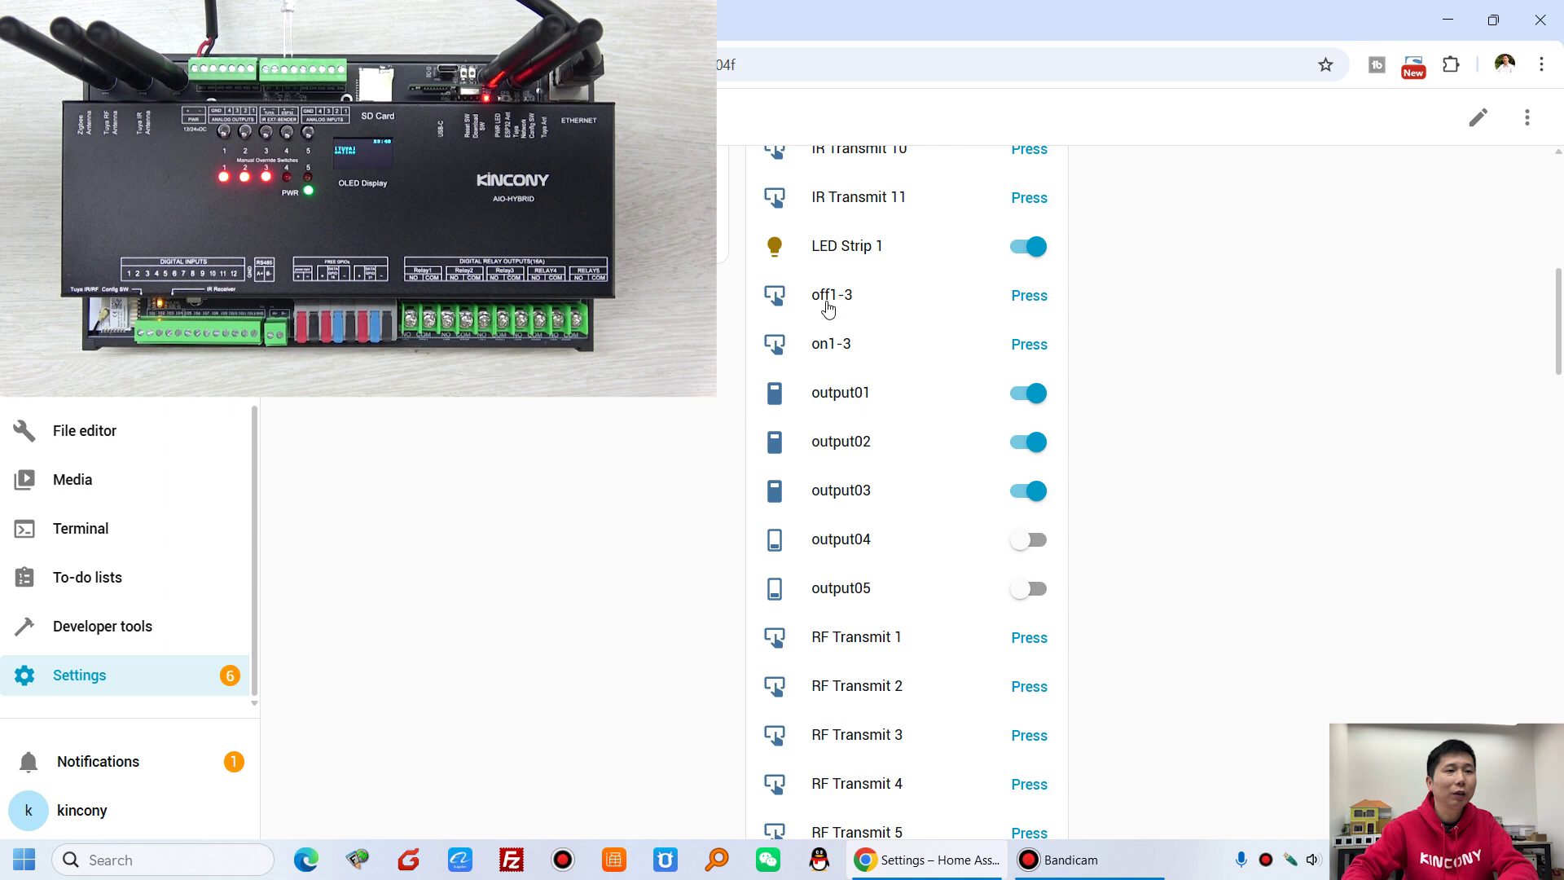
{"action": "left_click", "coordinate": [1041, 303]}
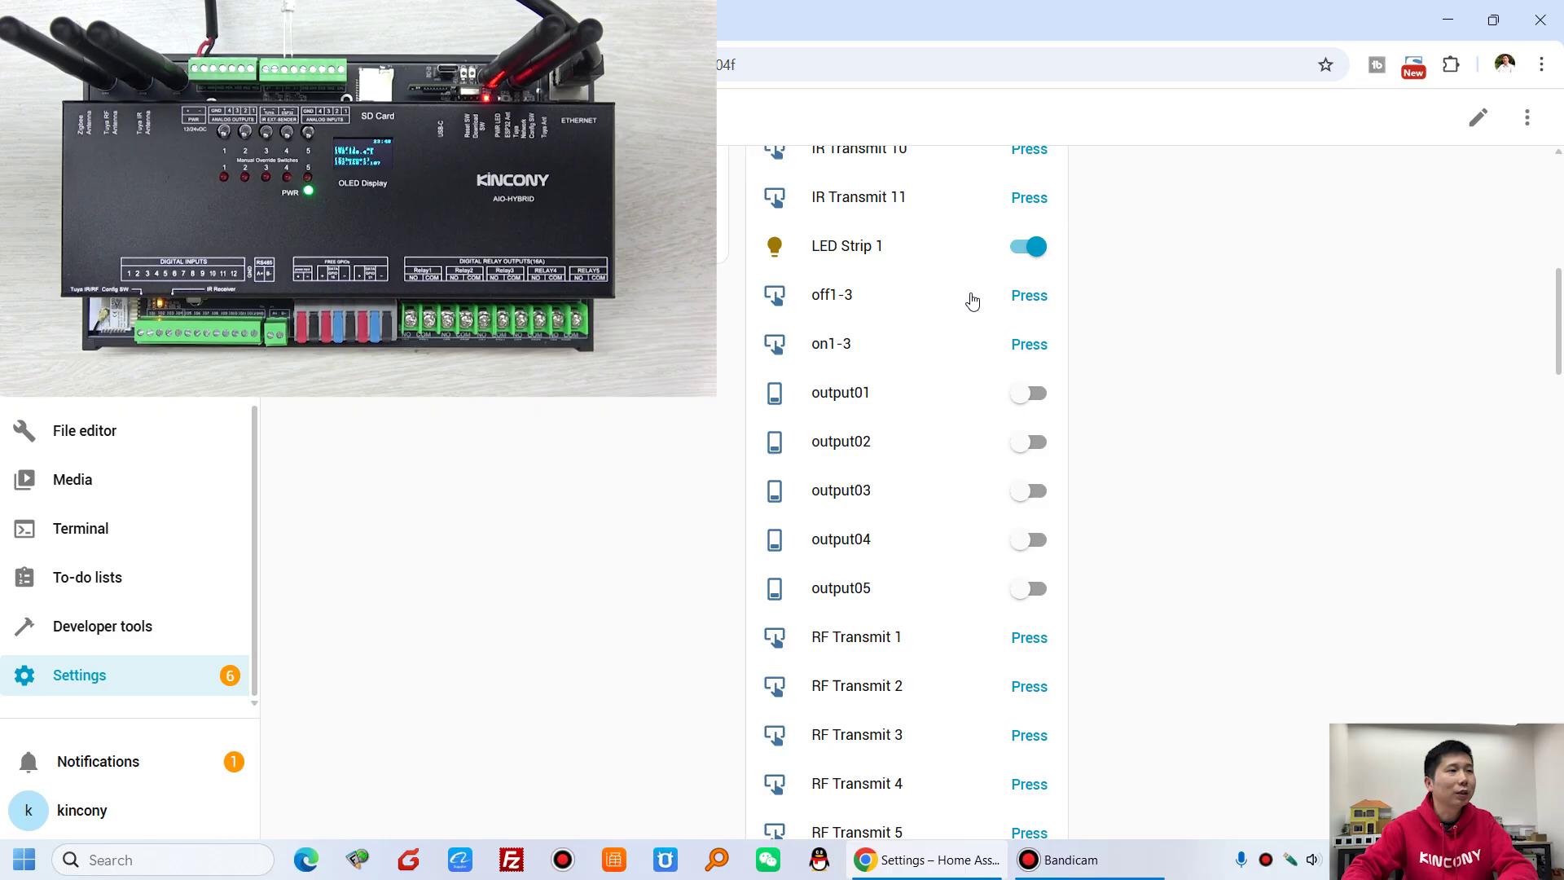
{"action": "key", "text": "ctrl+Tab"}
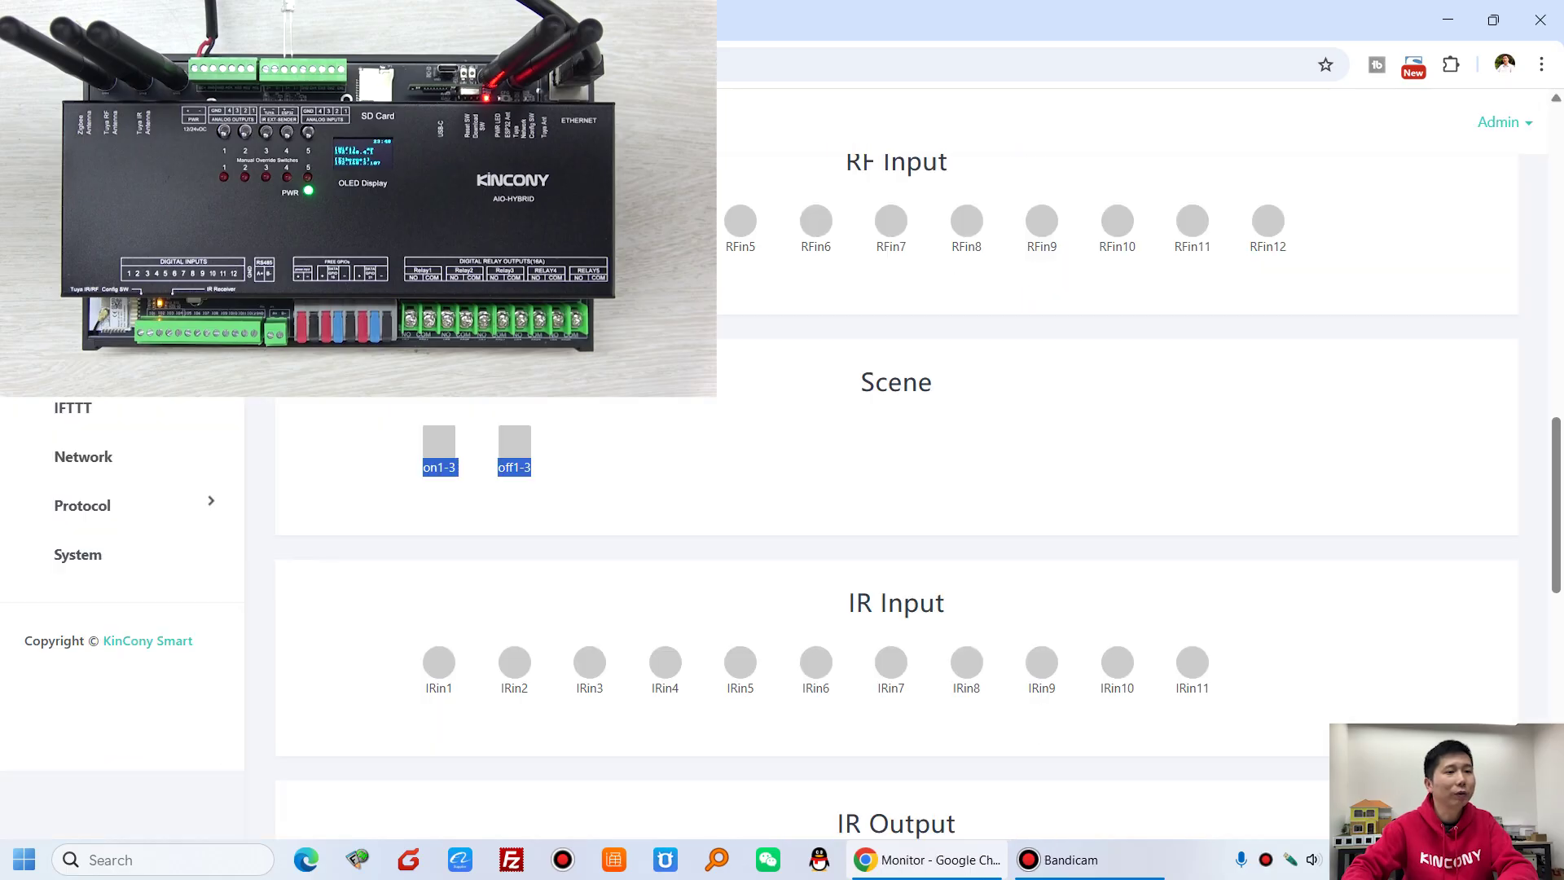
Trigger on1-3 from the KinCony Monitor page, then switch relays 1-3 off with off1-3 in Home Assistant.
{"action": "left_click", "coordinate": [648, 482]}
{"action": "left_click", "coordinate": [438, 441]}
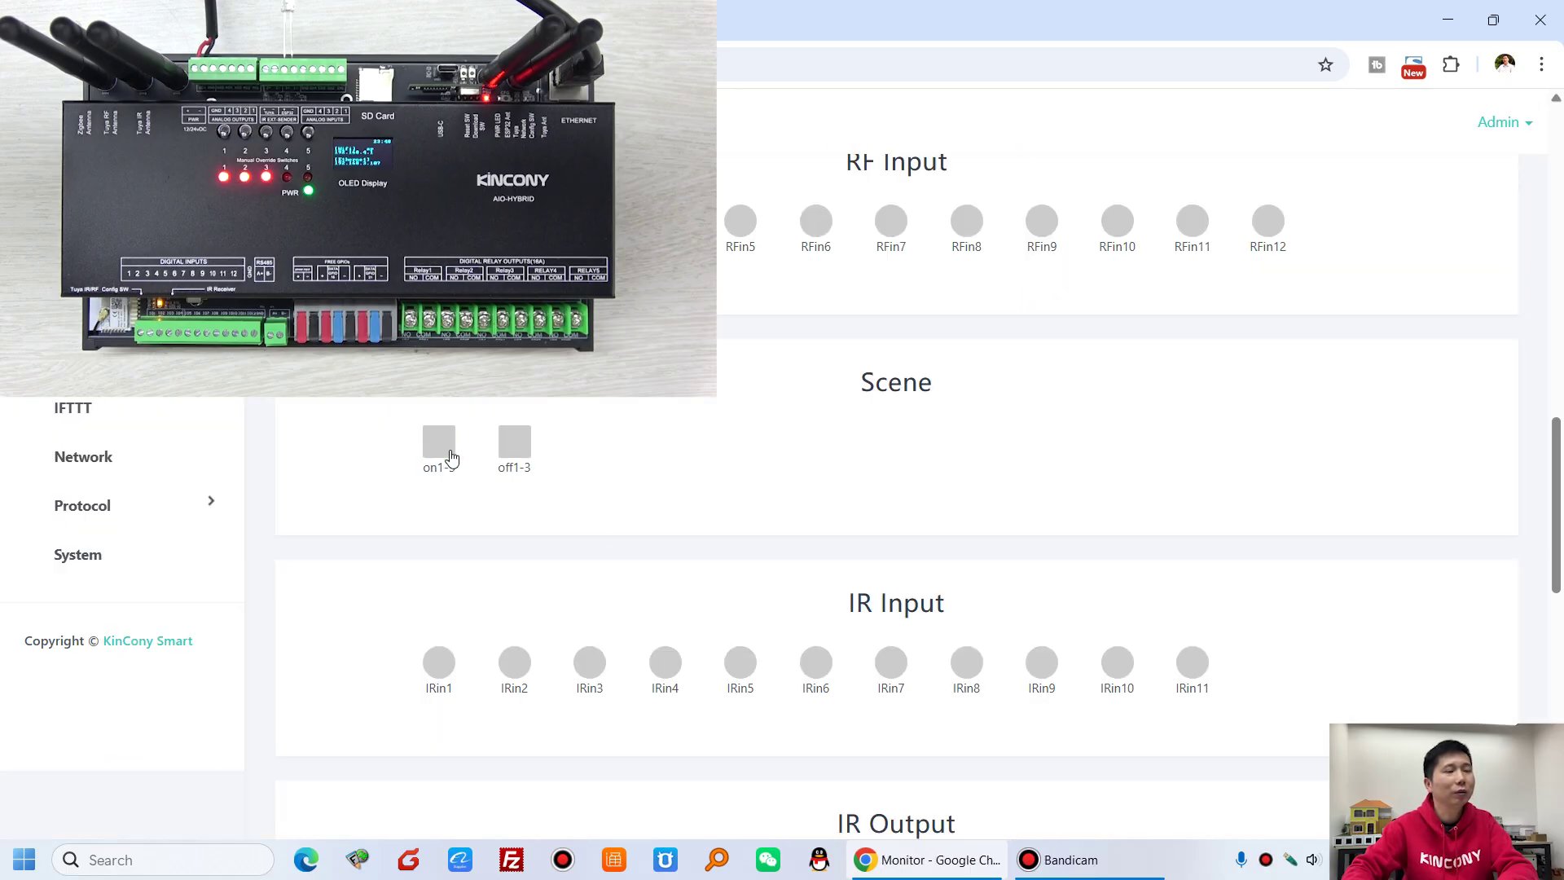
{"action": "key", "text": "ctrl+Tab"}
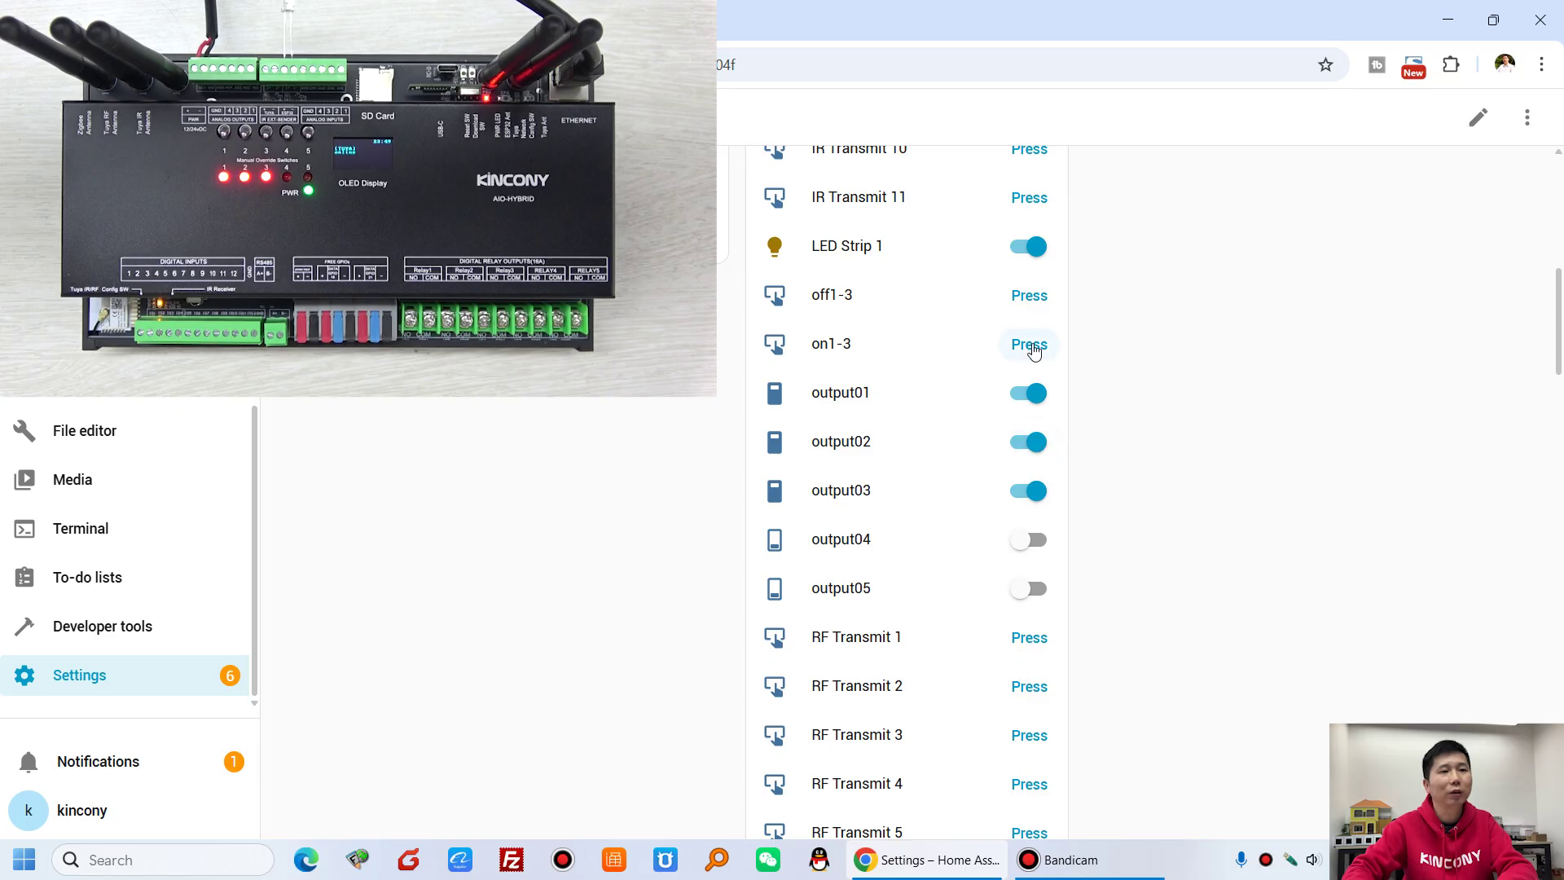
{"action": "left_click", "coordinate": [1028, 299]}
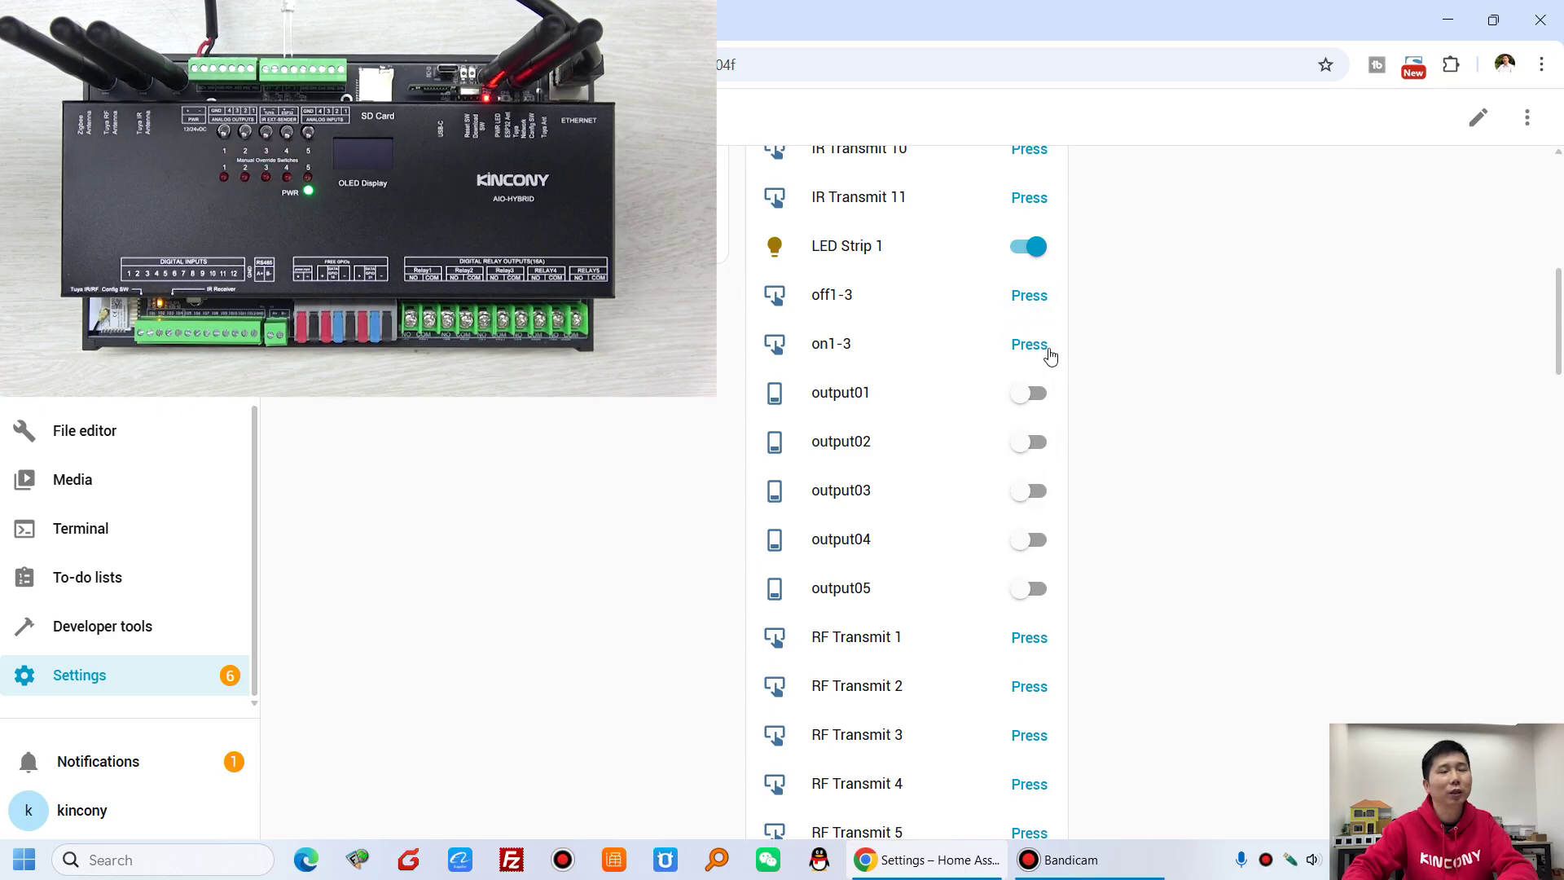
{"action": "key", "text": "ctrl+Tab"}
{"action": "scroll", "coordinate": [443, 489], "scroll_direction": "up", "scroll_amount": 1}
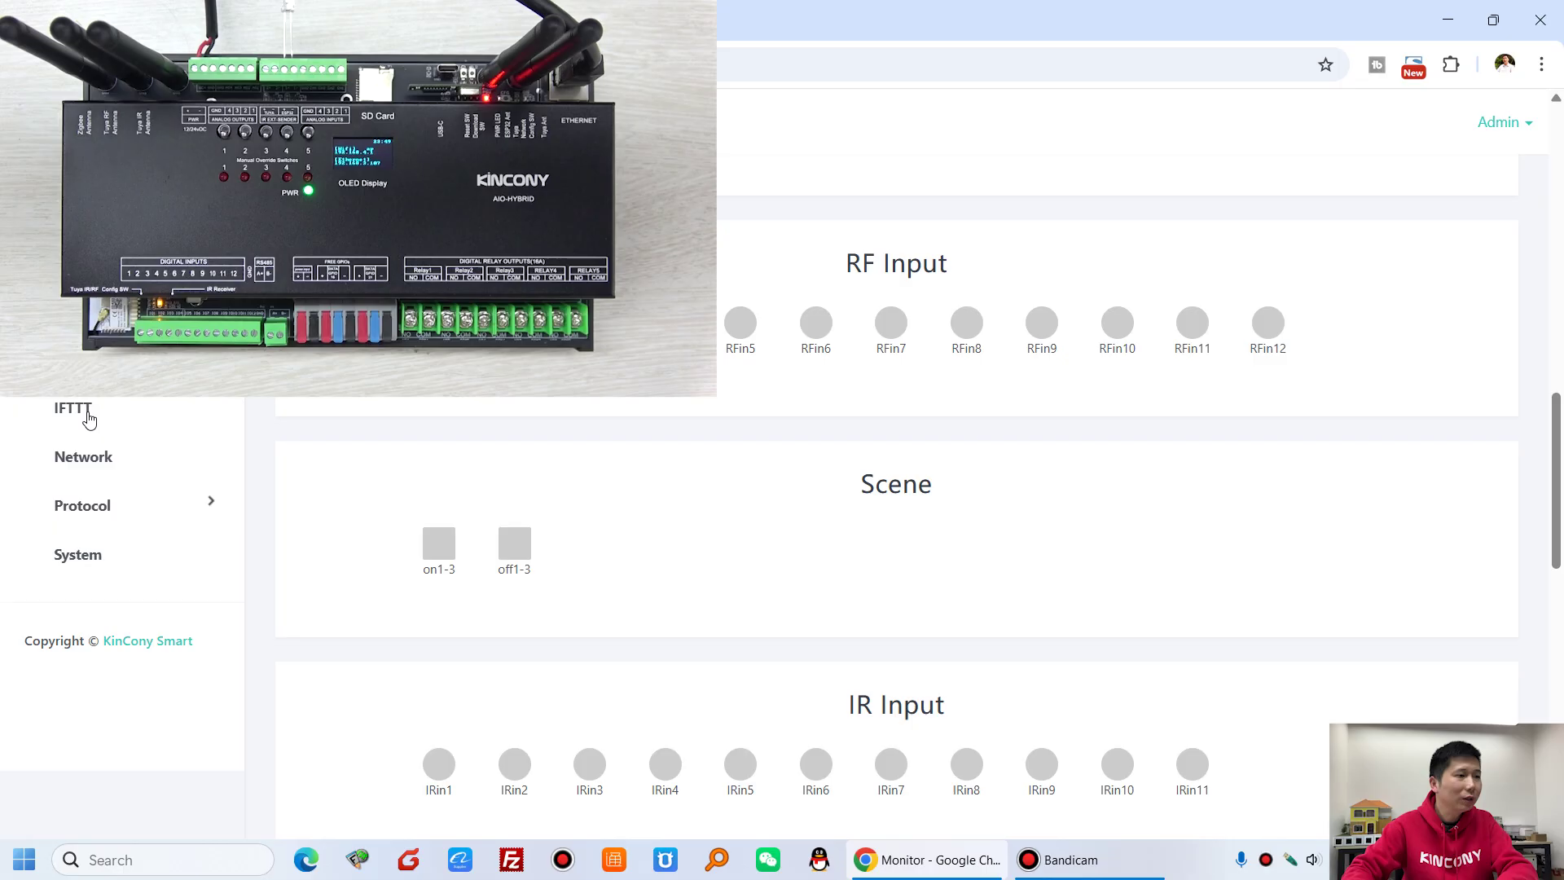
Edit IFTTT rule 2 (off1-3), browse the THEN protocol options, and cancel without adding an action.
{"action": "left_click", "coordinate": [110, 414]}
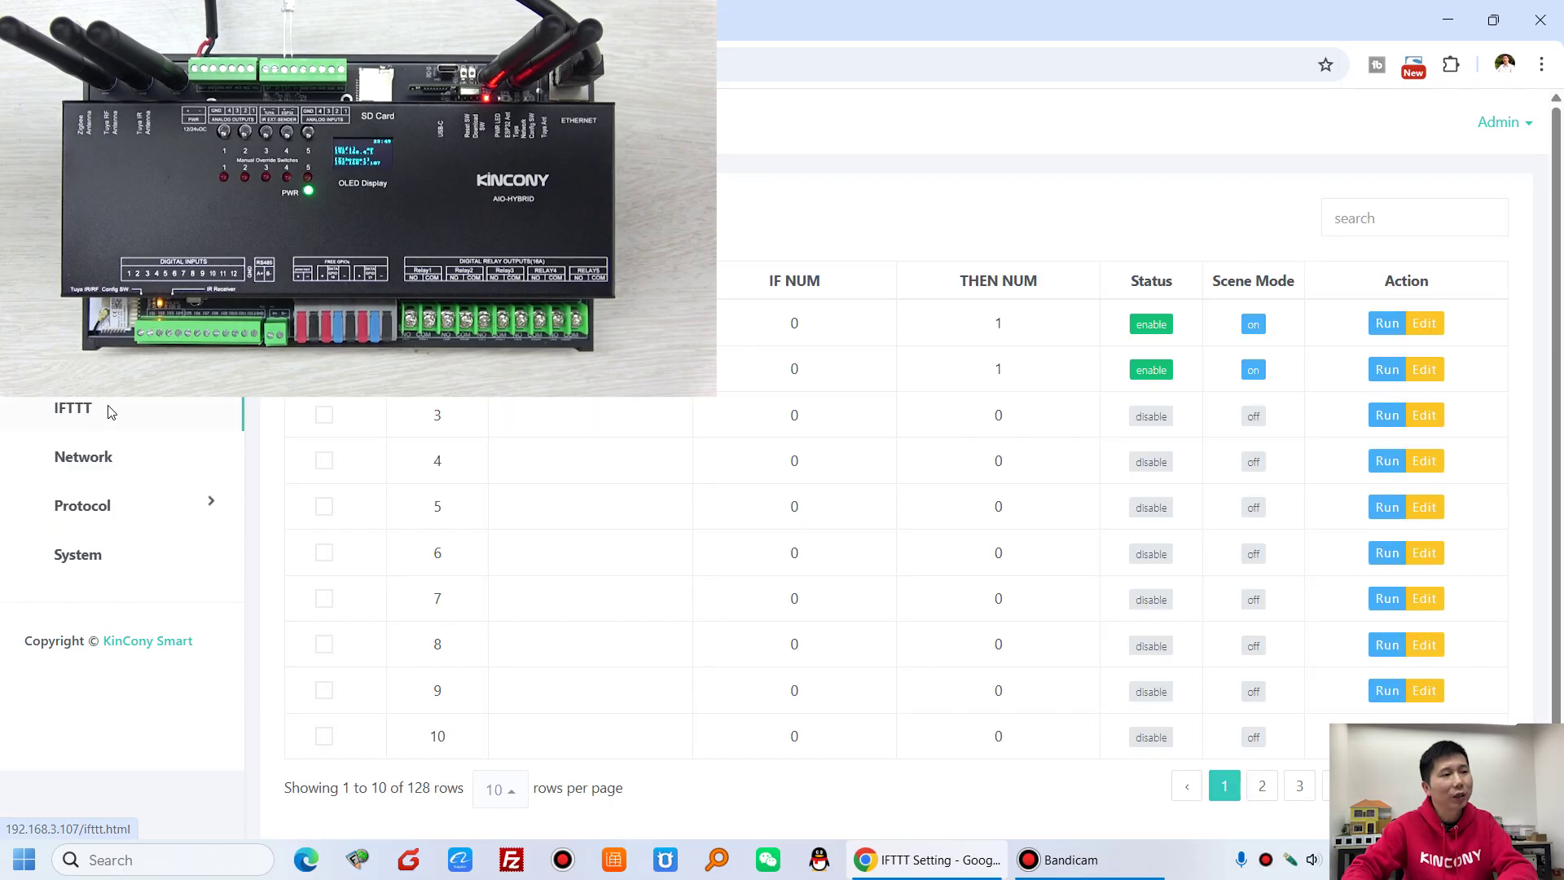
{"action": "left_click", "coordinate": [1436, 371]}
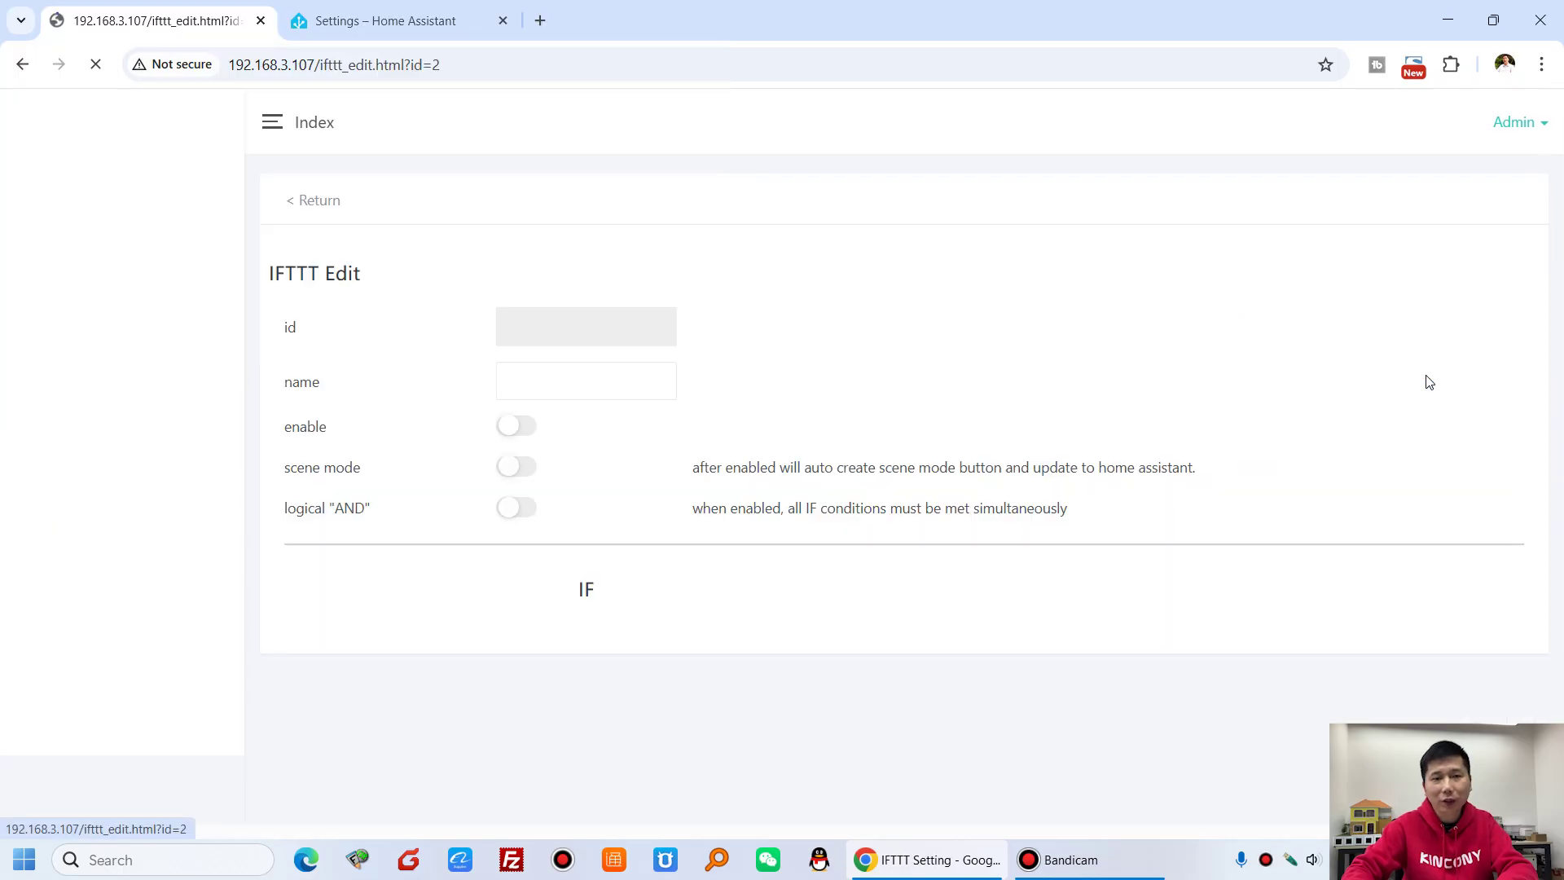
{"action": "scroll", "coordinate": [994, 592], "scroll_direction": "down", "scroll_amount": 2}
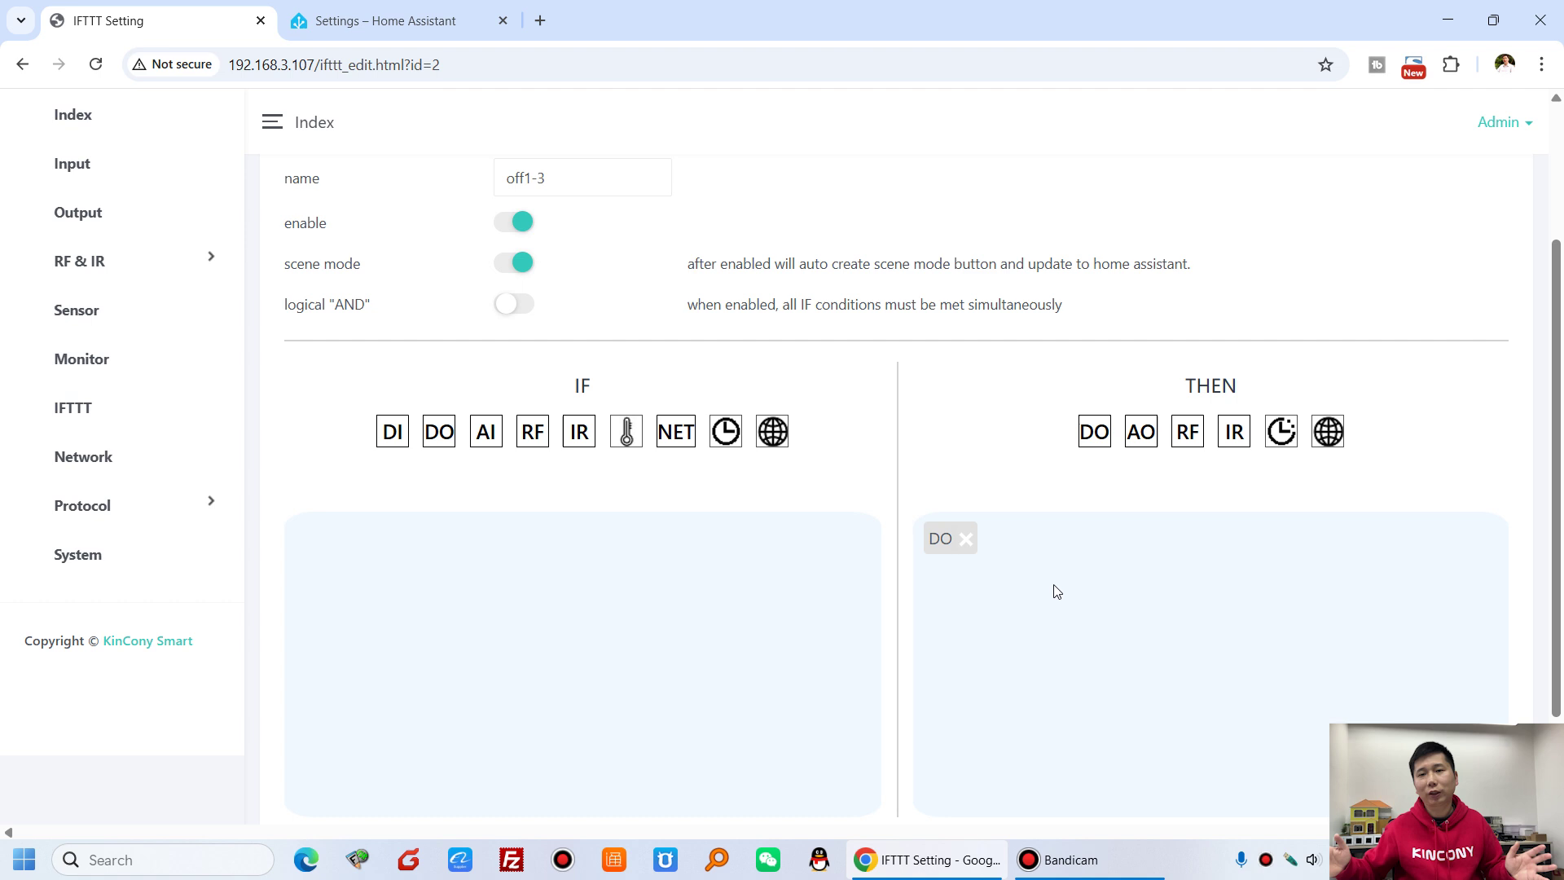
{"action": "left_click", "coordinate": [1331, 434]}
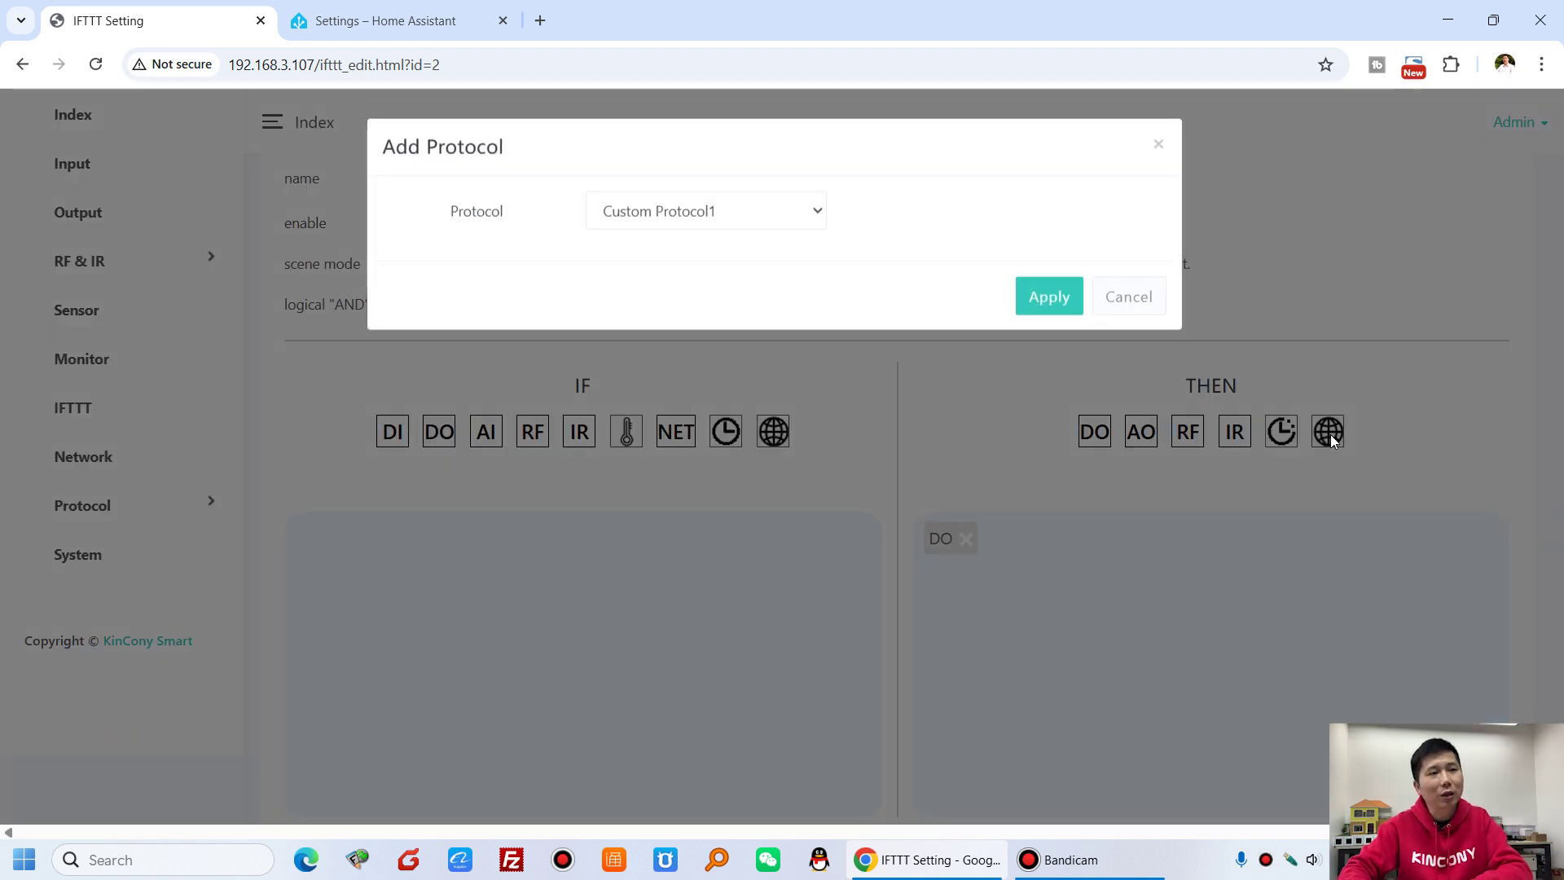
{"action": "left_click", "coordinate": [816, 219]}
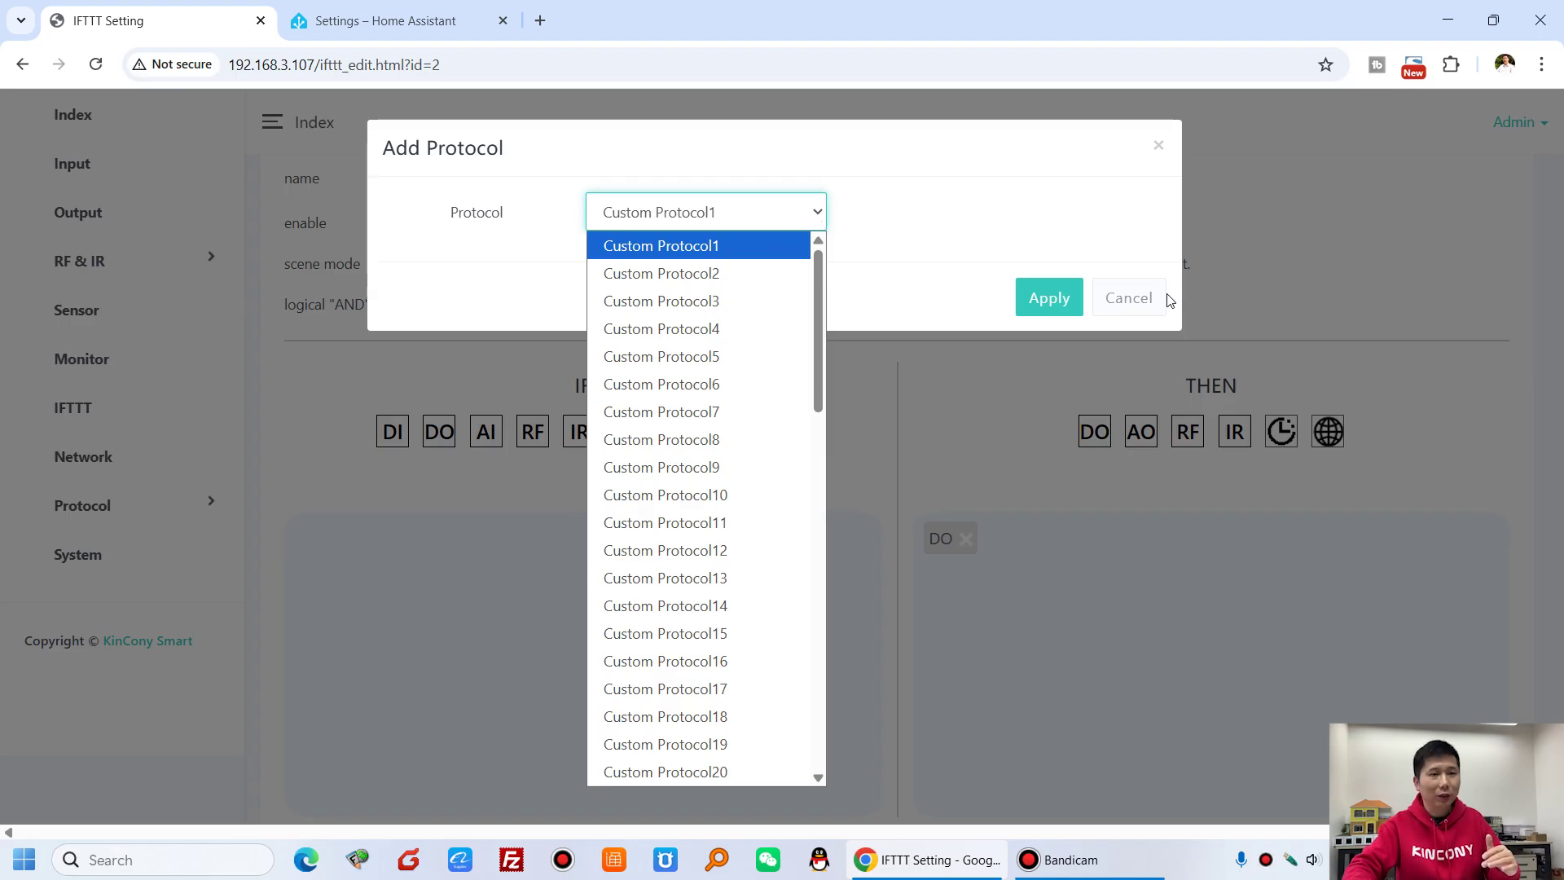
{"action": "left_click", "coordinate": [1139, 300]}
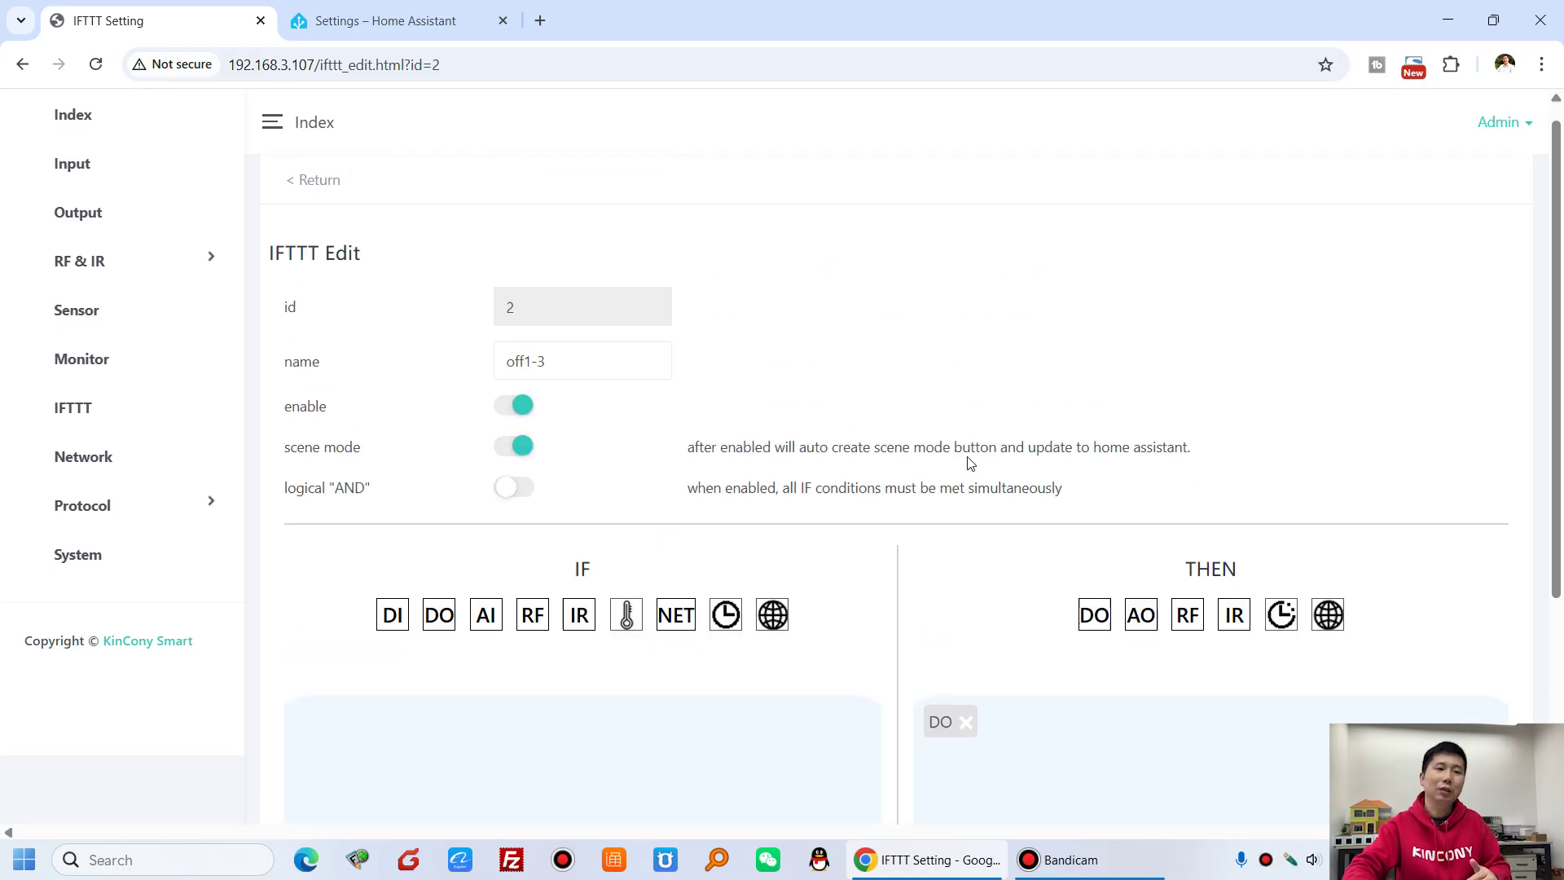
{"action": "scroll", "coordinate": [912, 448], "scroll_direction": "up", "scroll_amount": 2}
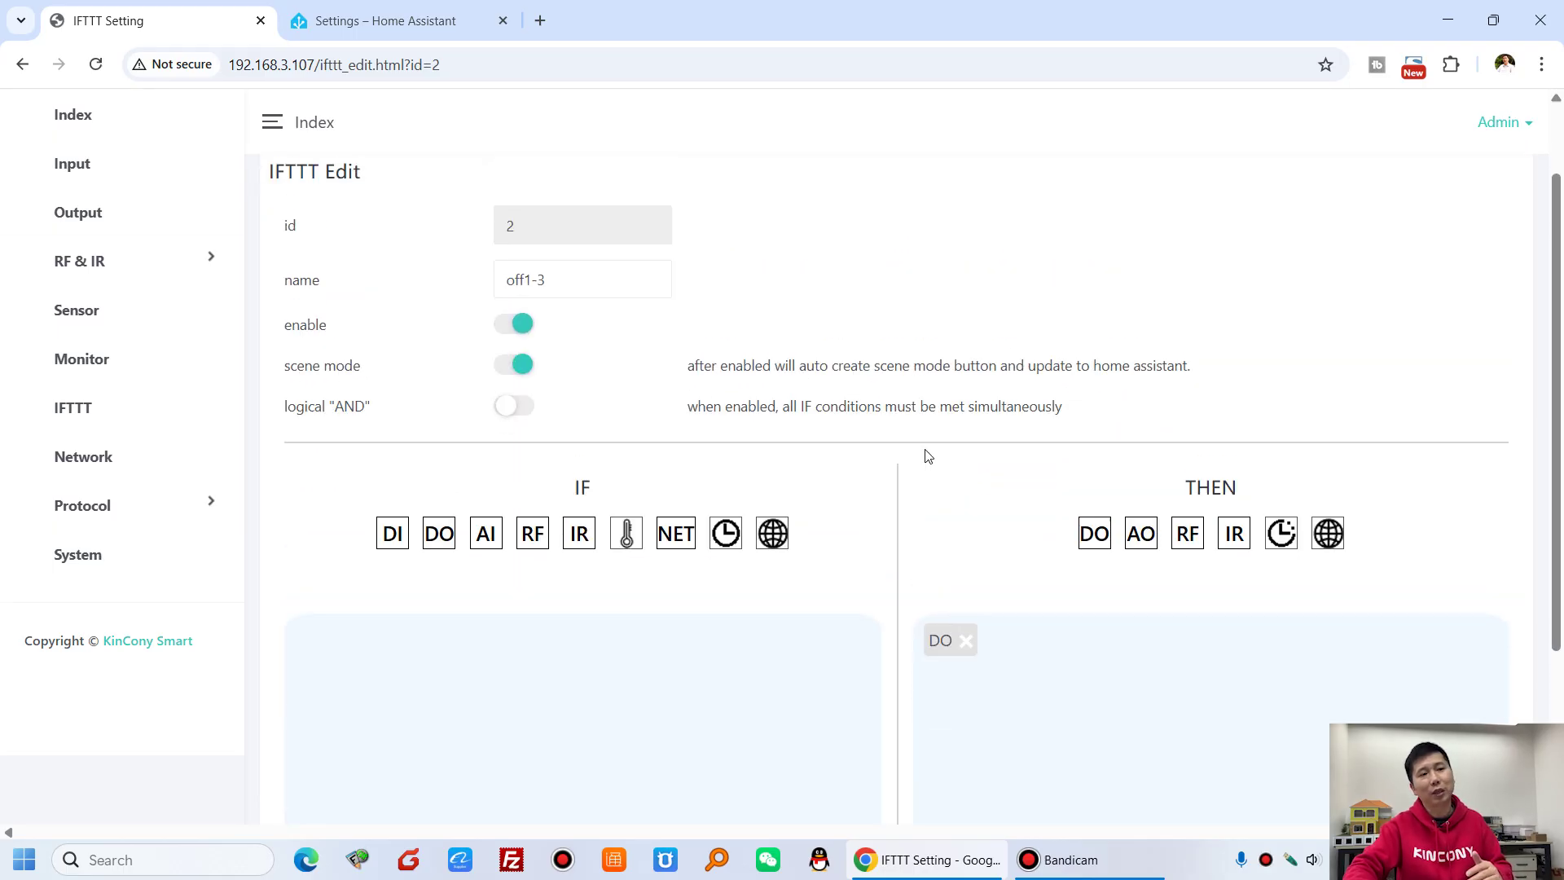